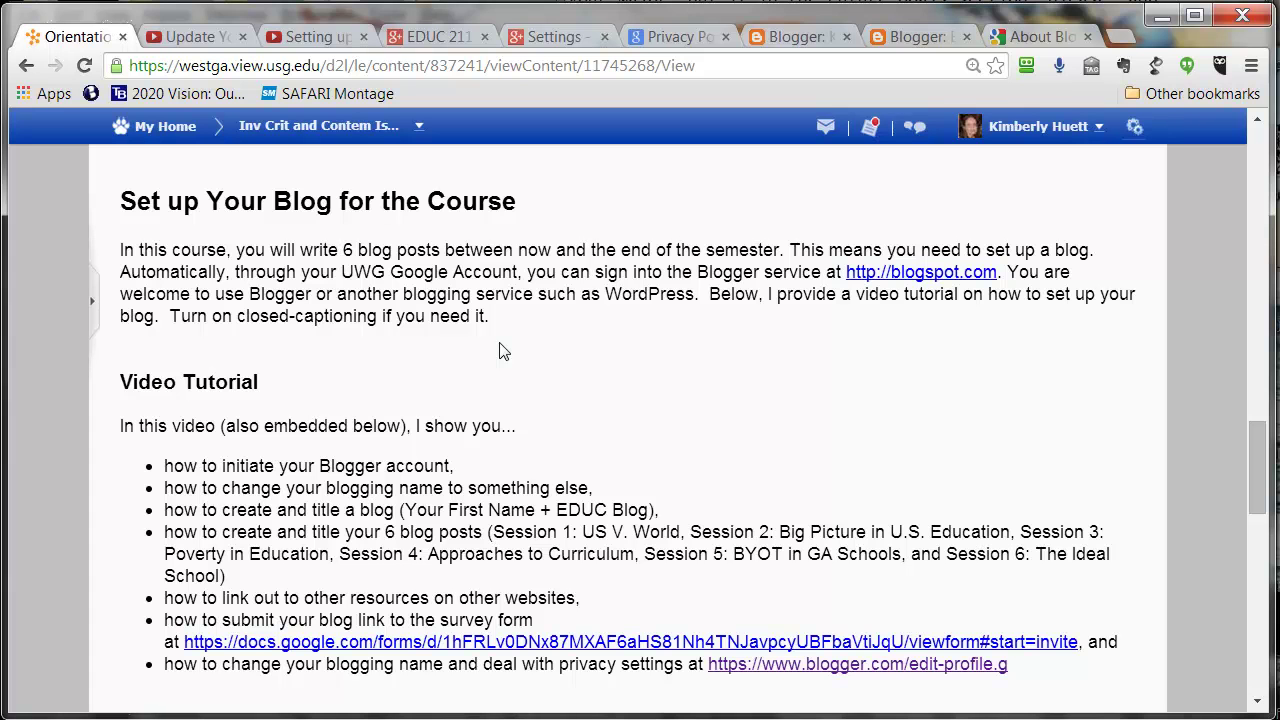
scroll(500, 351, "down", 2)
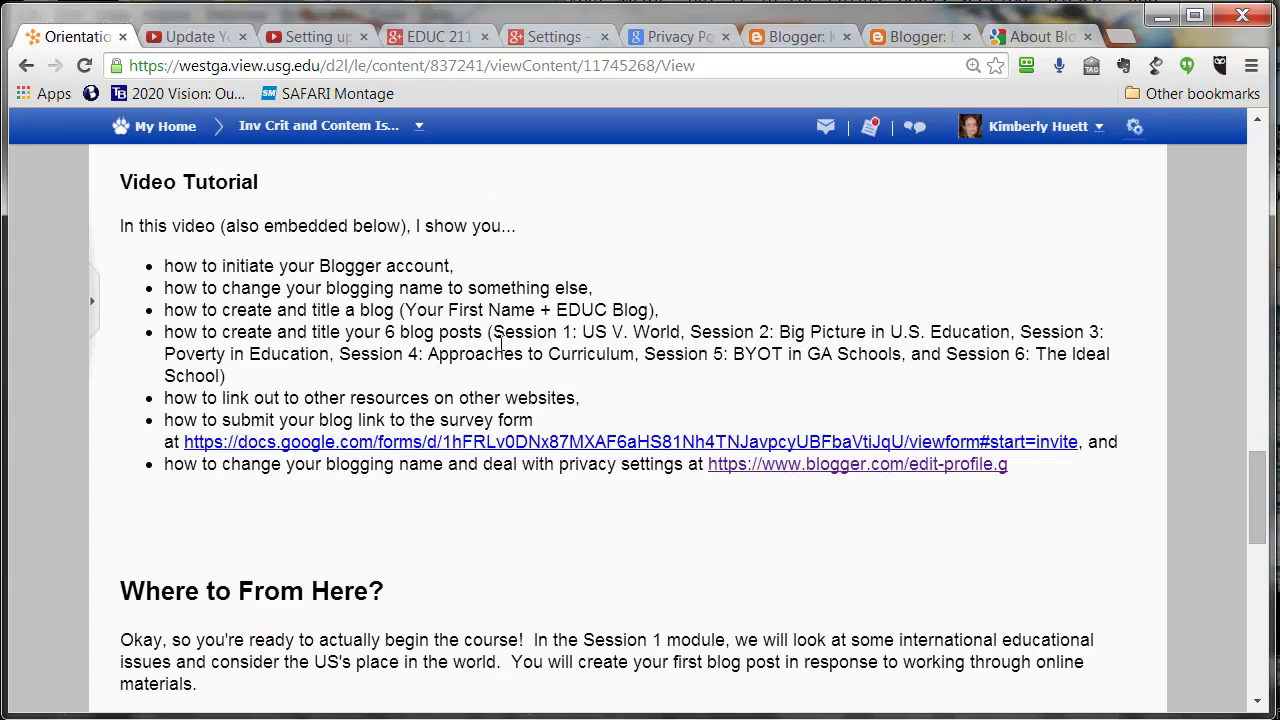
scroll(500, 351, "up", 1)
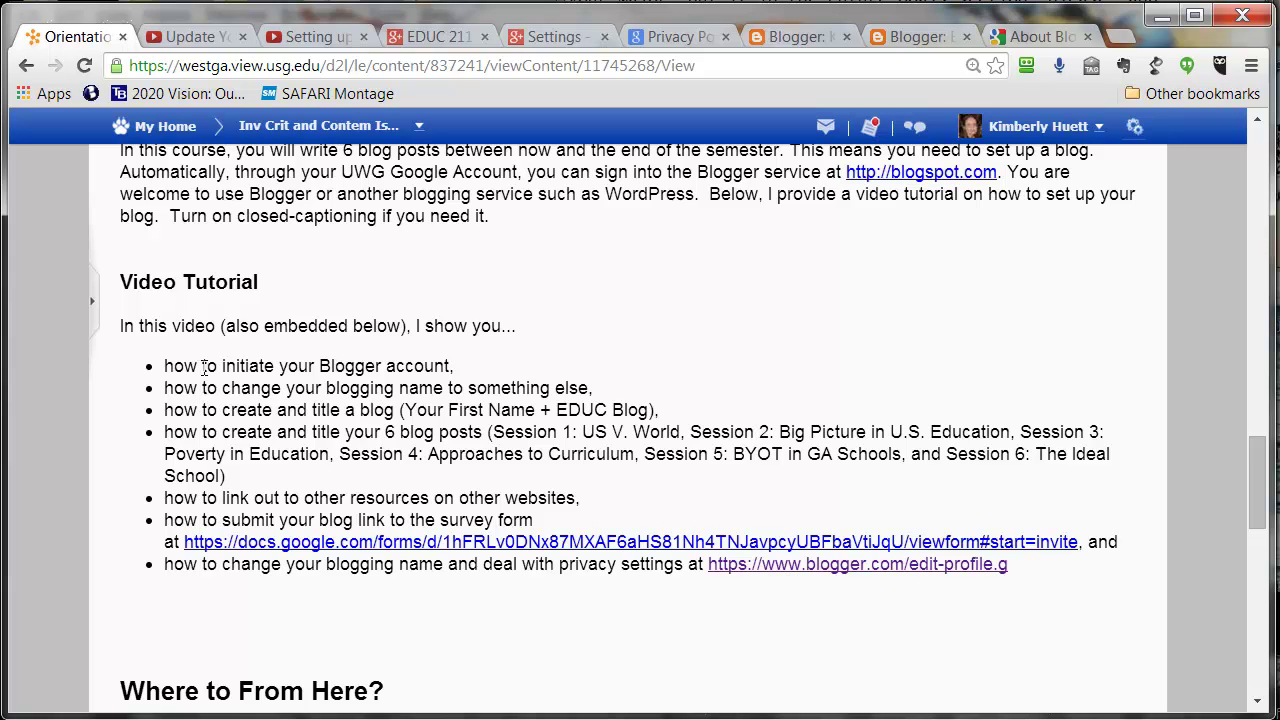
left_click_drag(166, 365, 458, 372)
left_click_drag(165, 390, 608, 402)
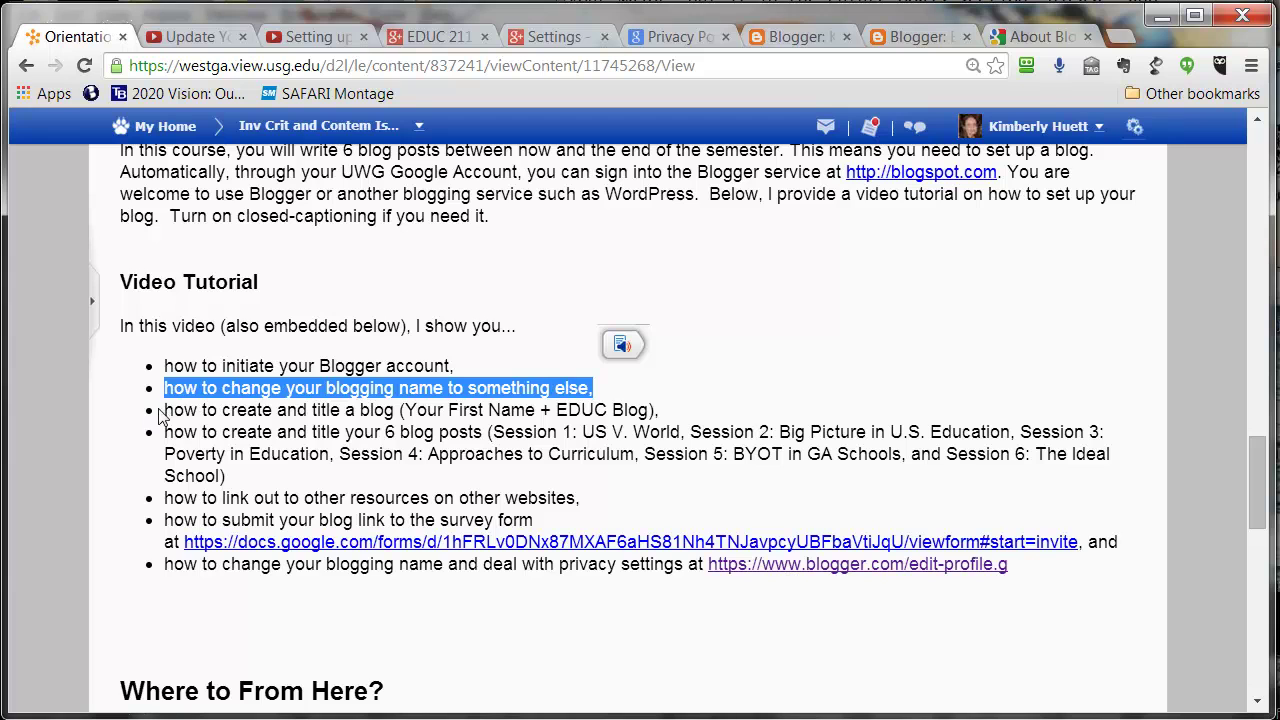
left_click_drag(166, 411, 406, 411)
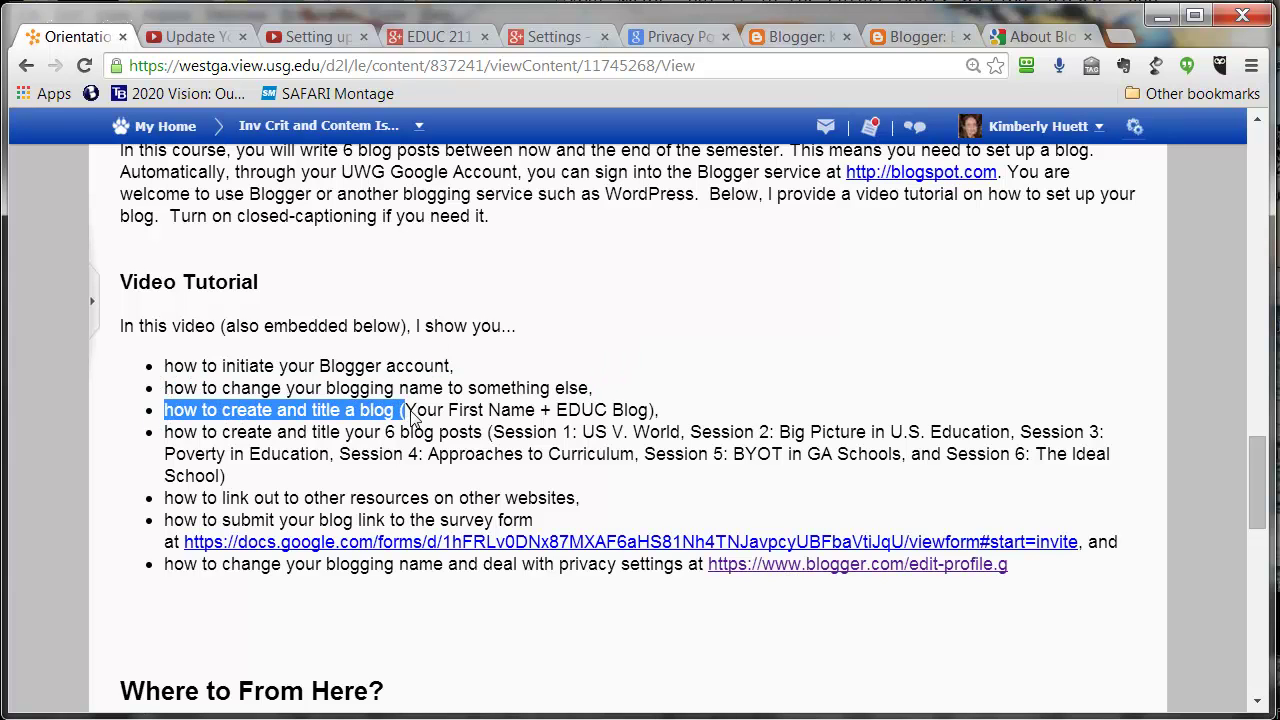
left_click(438, 416)
left_click_drag(406, 411, 645, 414)
left_click(649, 413)
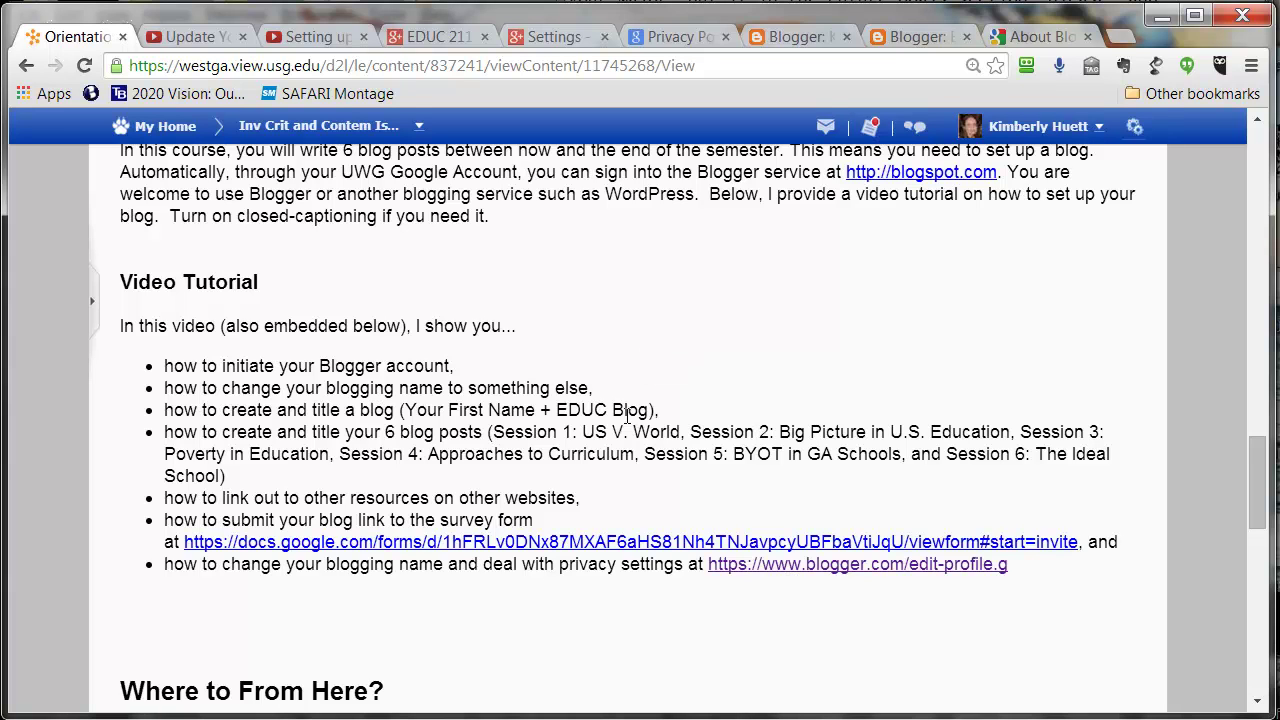
double_click(412, 410)
left_click_drag(461, 409, 652, 410)
left_click(683, 410)
left_click_drag(164, 437, 220, 476)
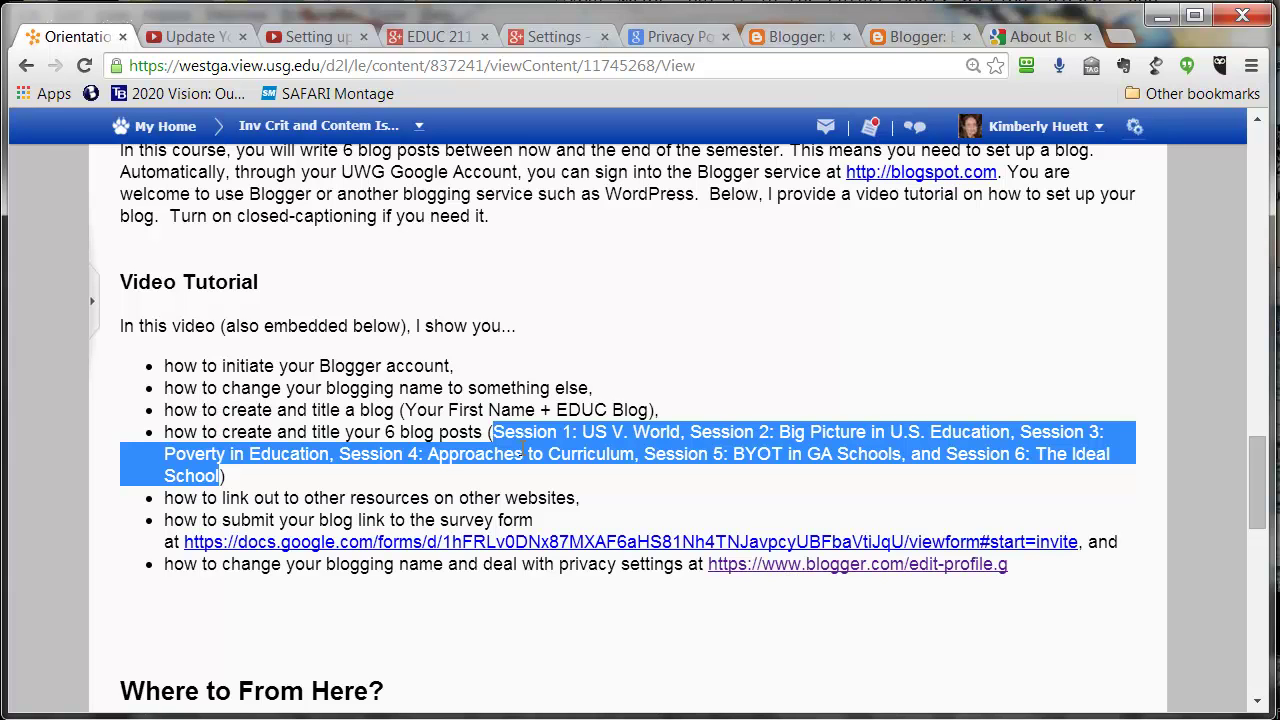
left_click_drag(492, 432, 680, 432)
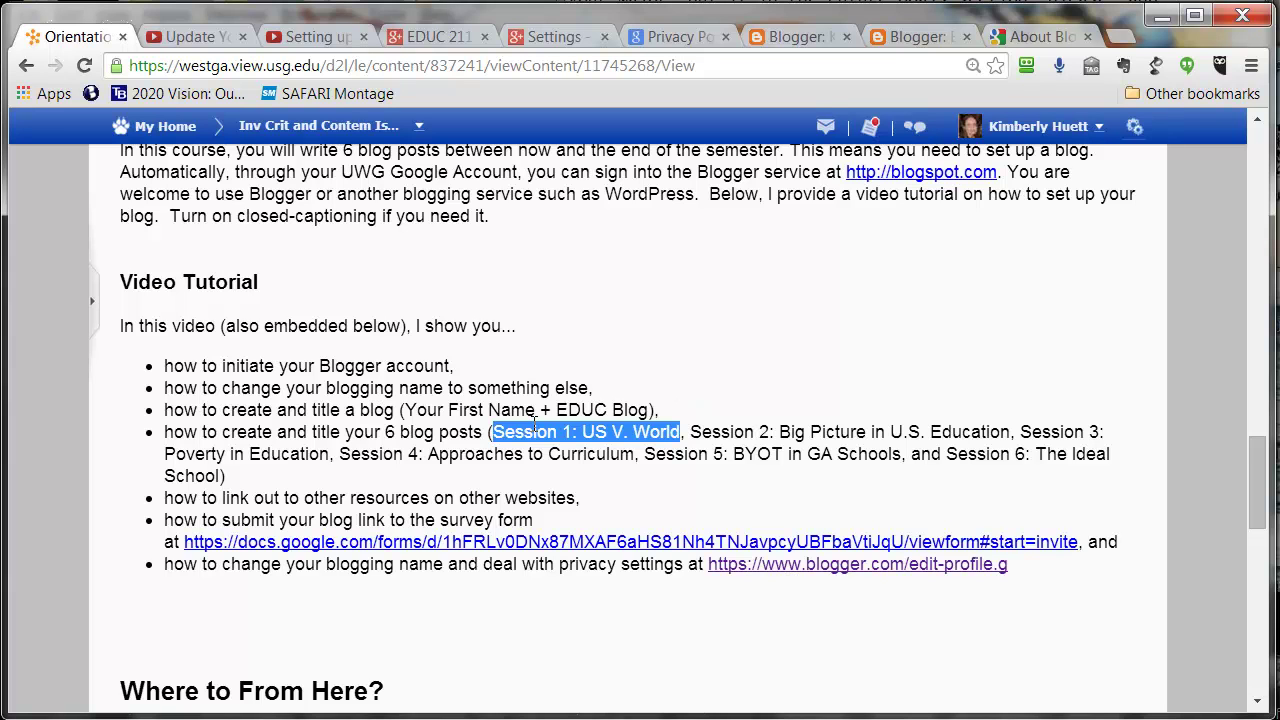
left_click_drag(688, 432, 1013, 437)
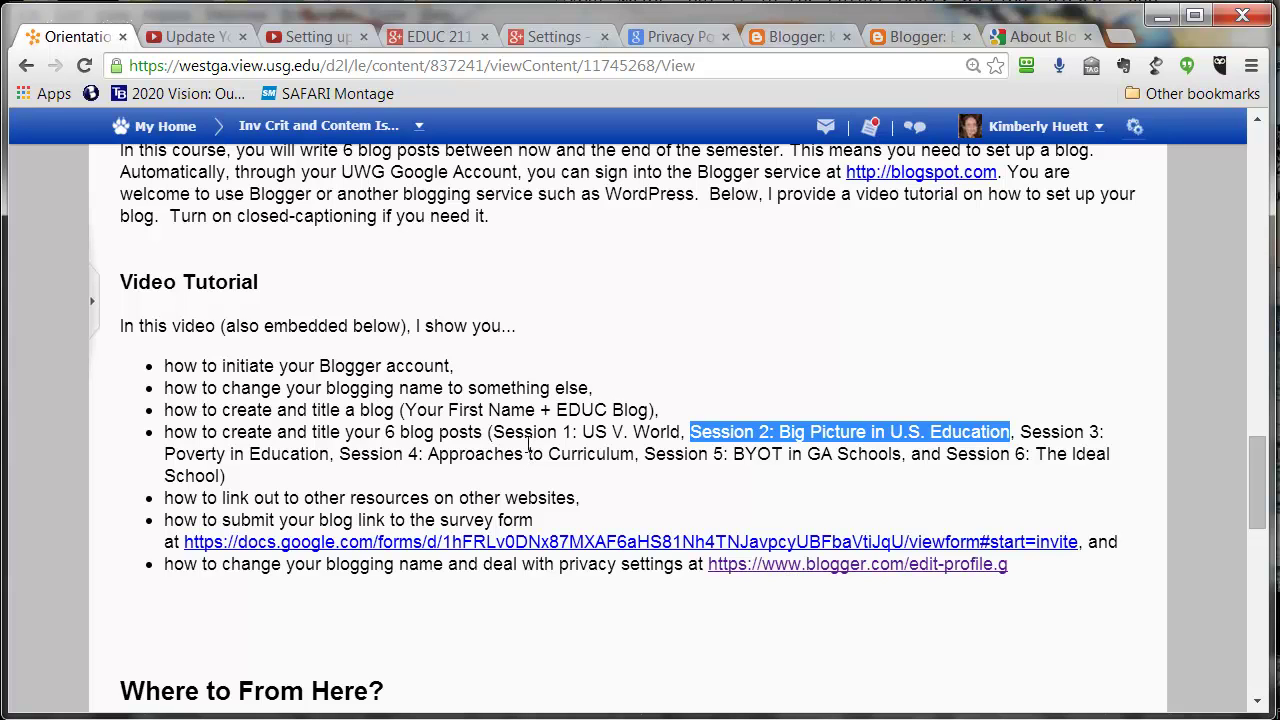
left_click(537, 445)
left_click_drag(494, 432, 681, 432)
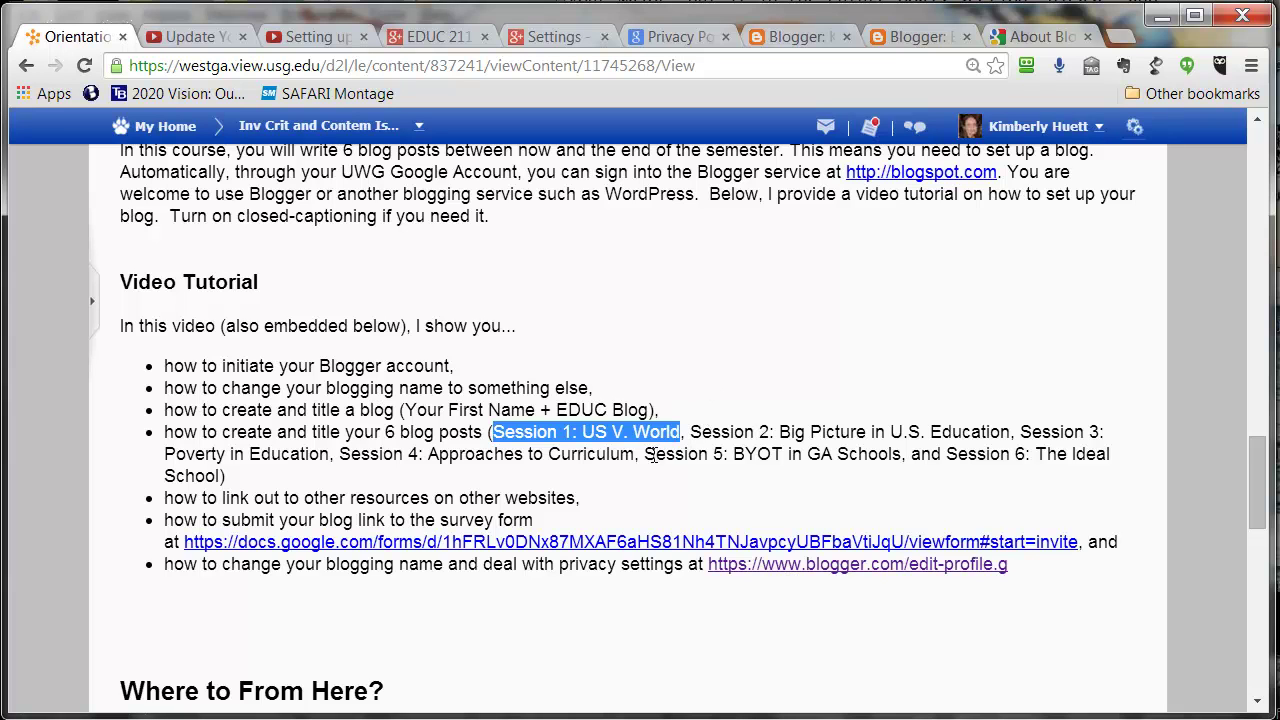
left_click(565, 492)
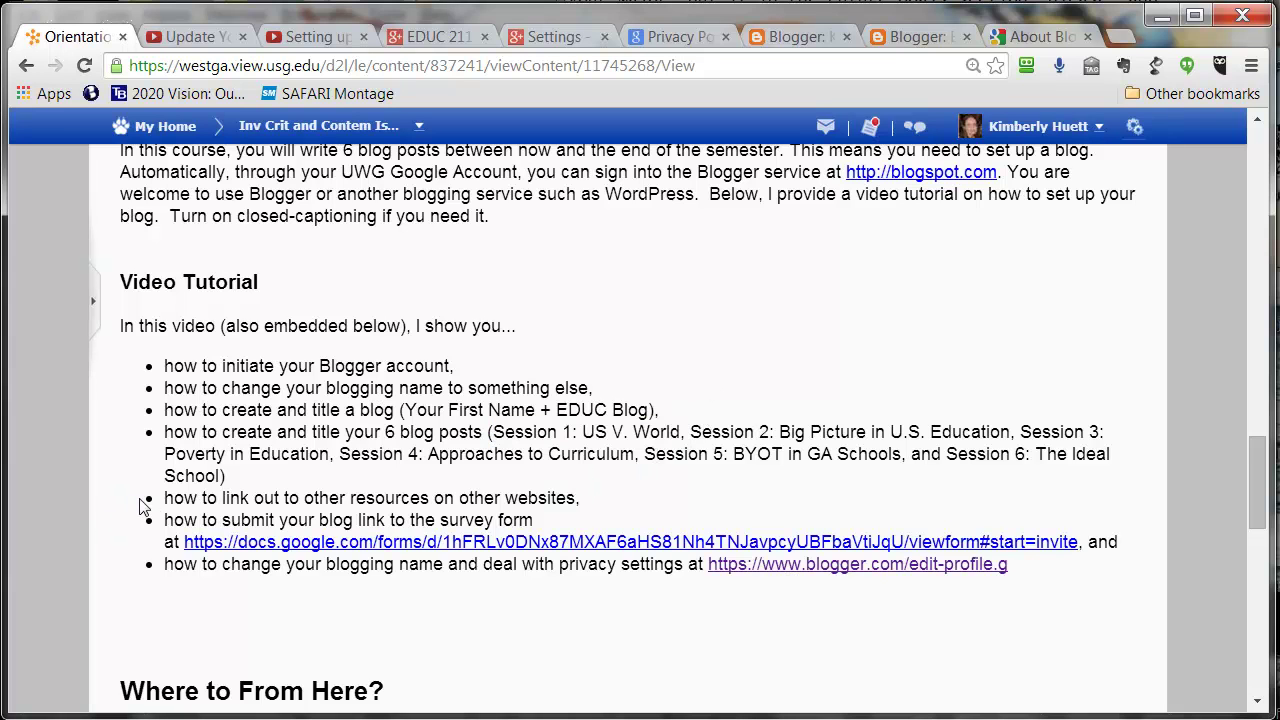
left_click_drag(166, 500, 600, 497)
left_click(600, 497)
left_click_drag(493, 437, 684, 437)
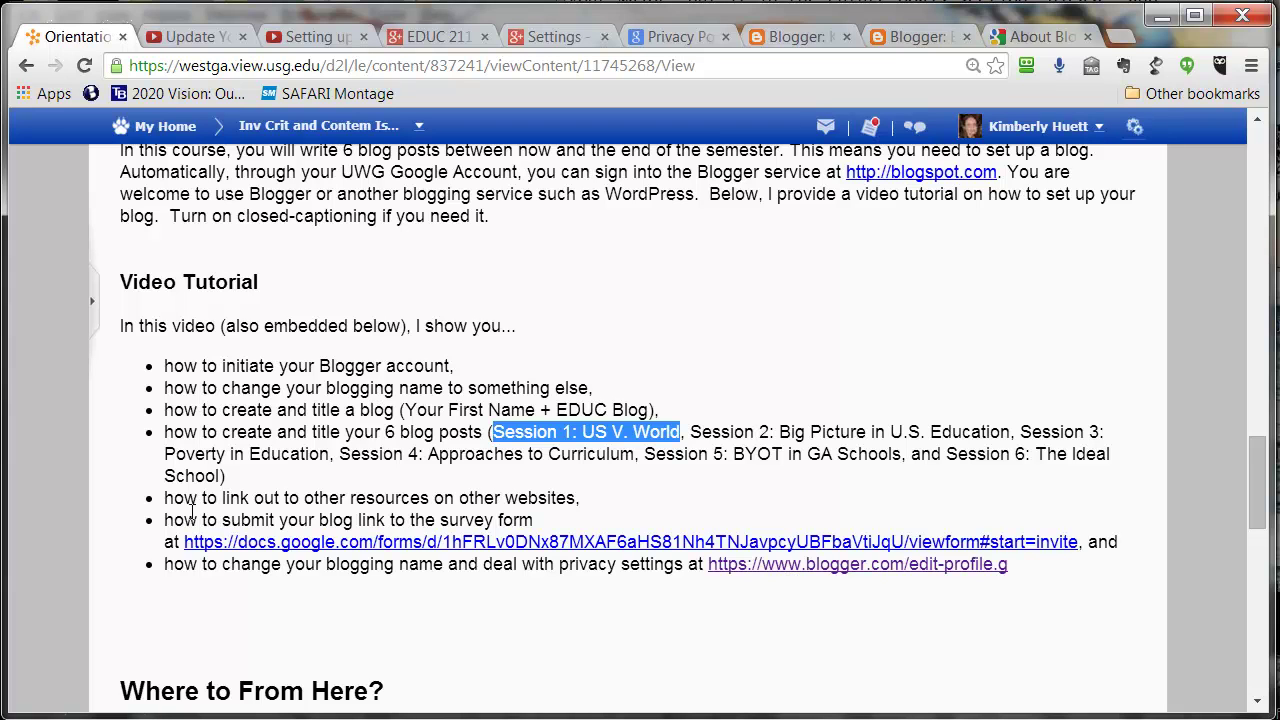
left_click_drag(168, 520, 536, 524)
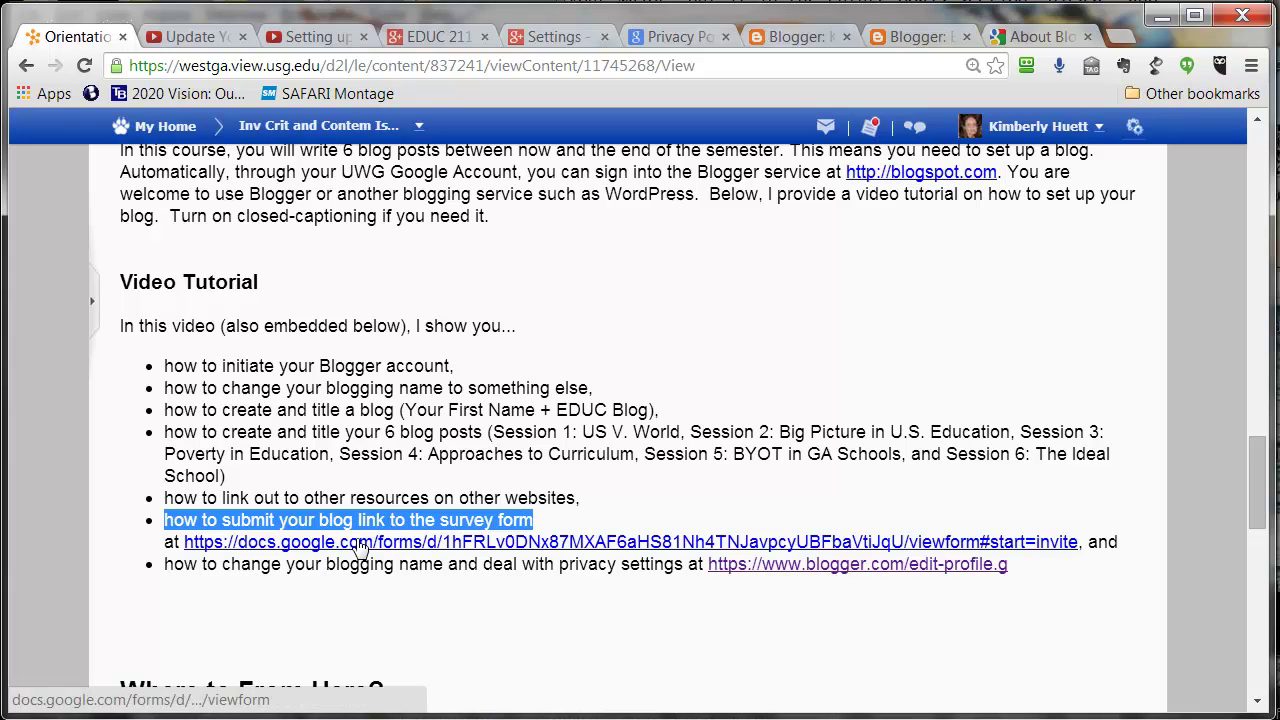
left_click_drag(406, 410, 652, 411)
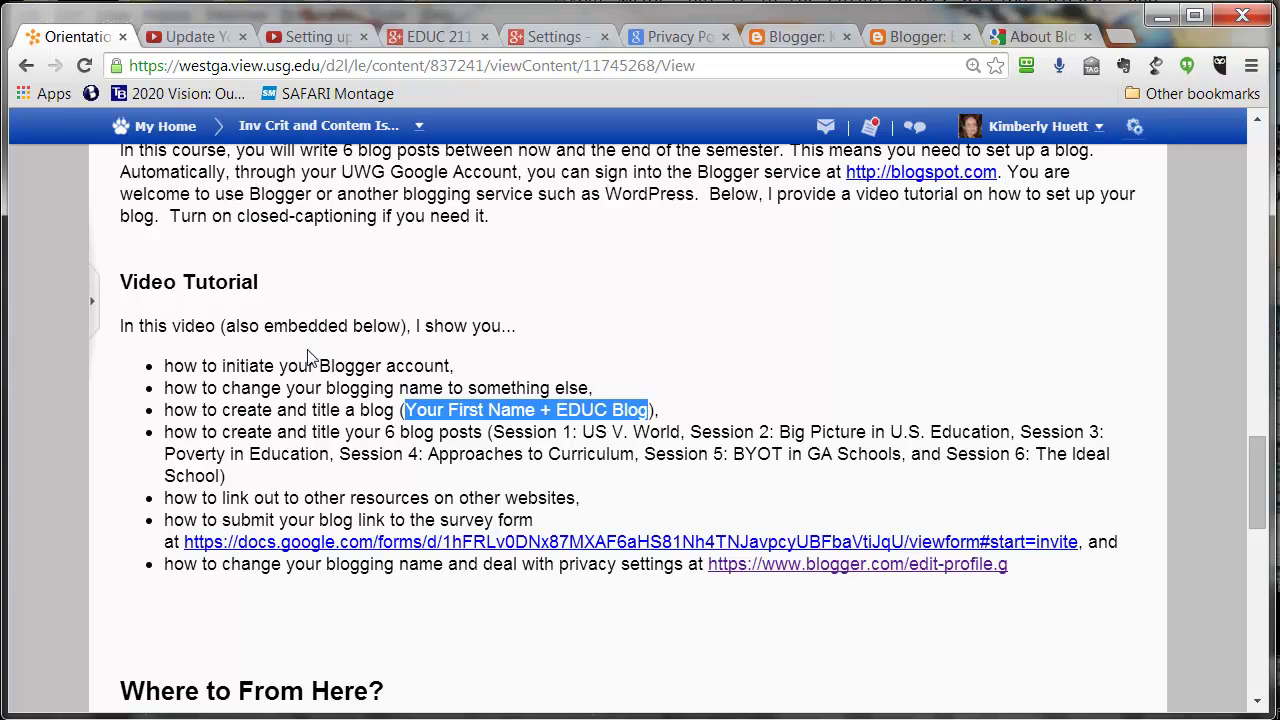
Scroll the D2L course page down and back up before moving to the wiki's course plan
scroll(322, 365, "down", 1)
scroll(298, 355, "up", 2)
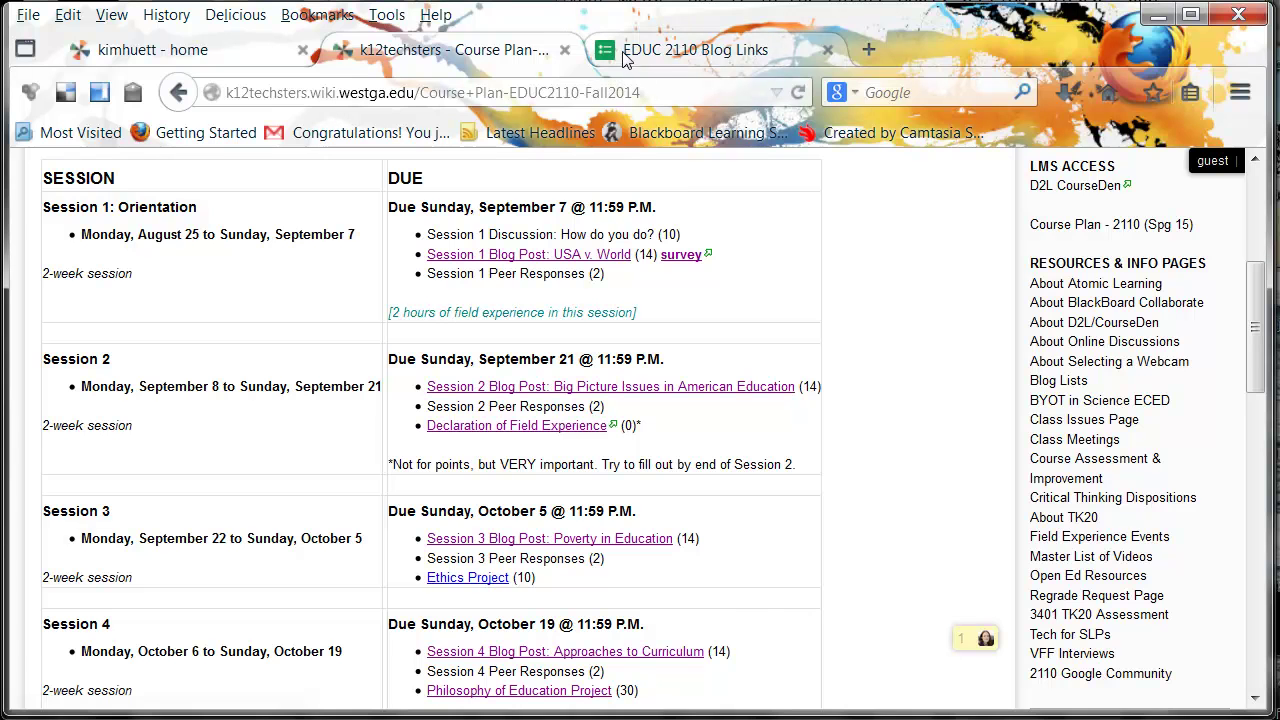
Leave the wiki for Gmail and sign out of the current Google account
left_click(248, 52)
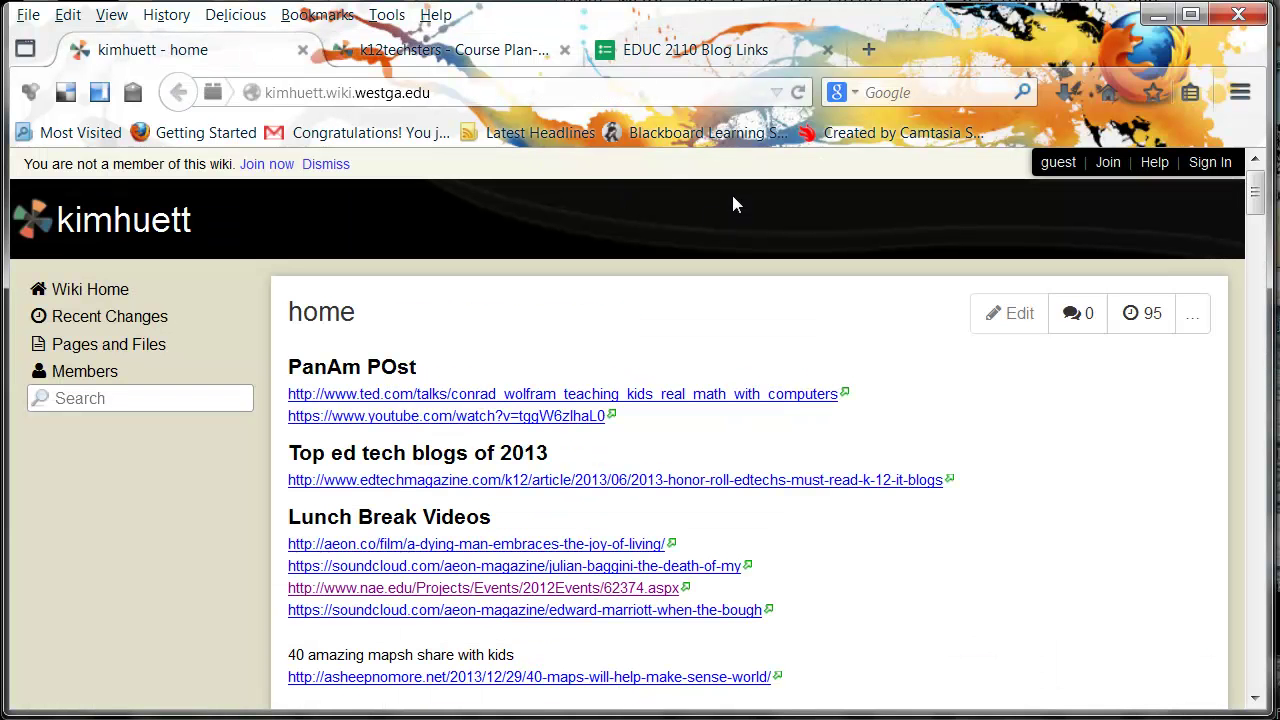
left_click(606, 91)
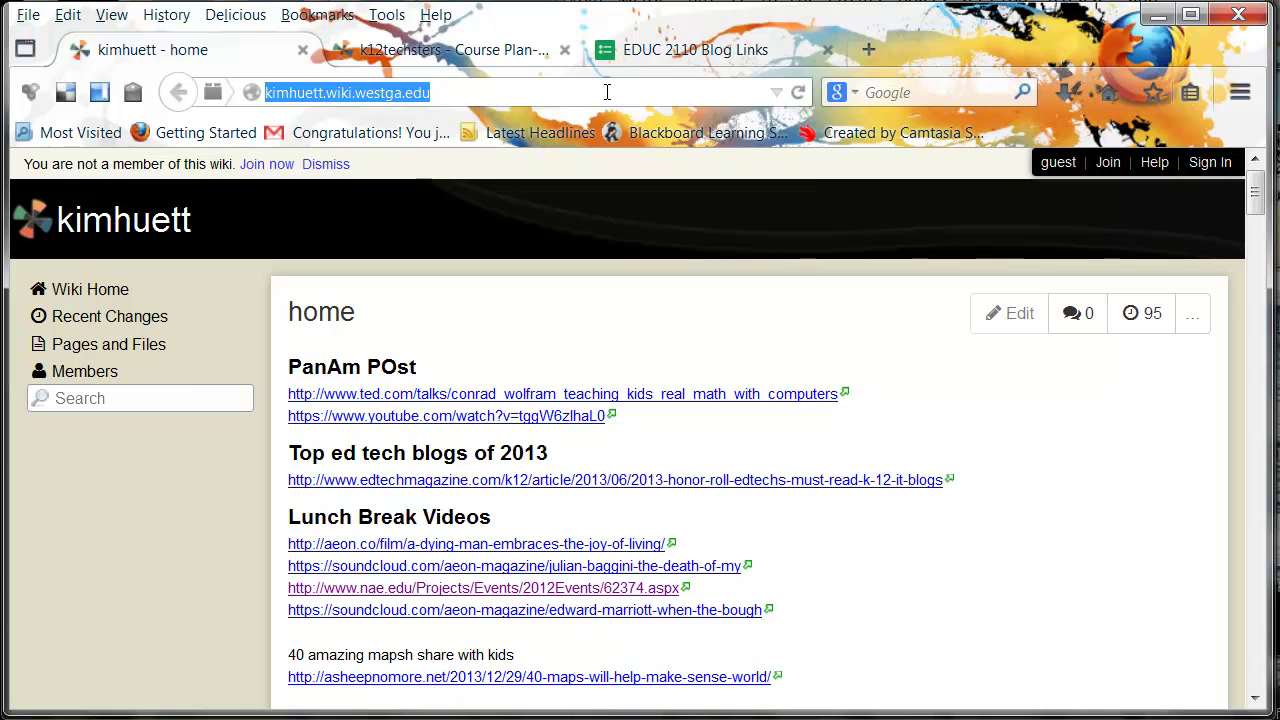
type("gmail.com/")
key("Return")
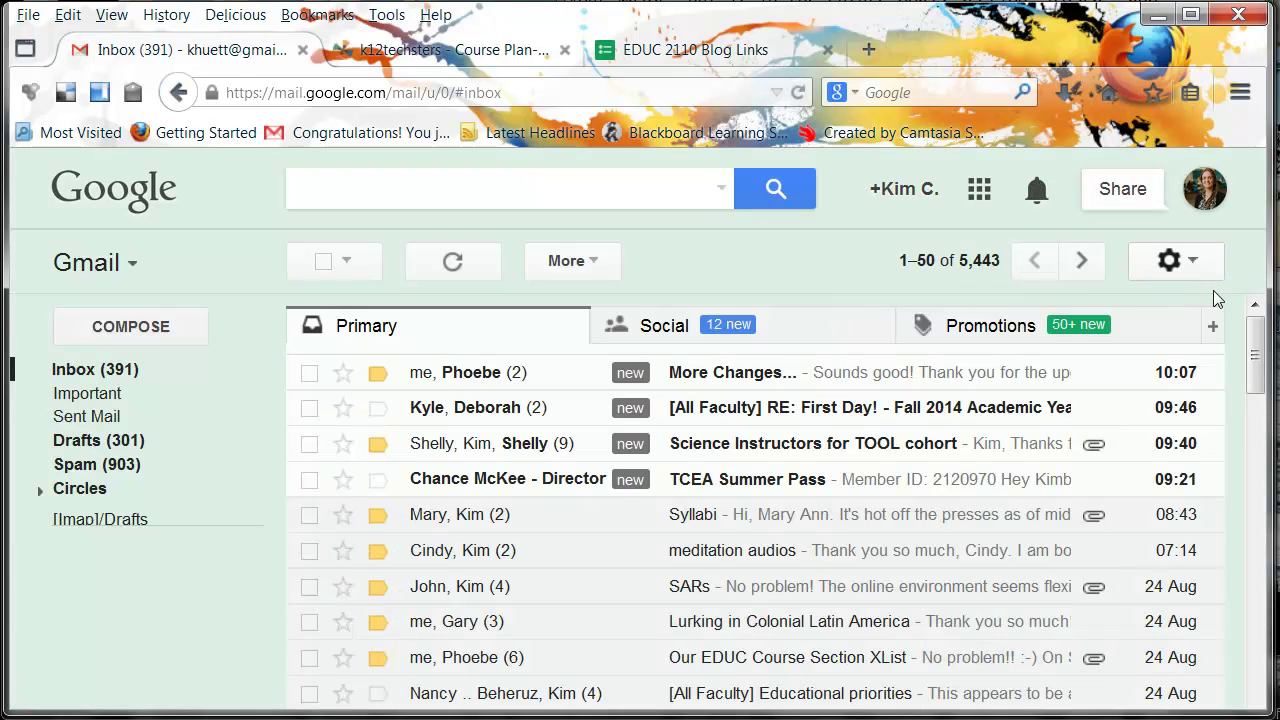
left_click(1197, 212)
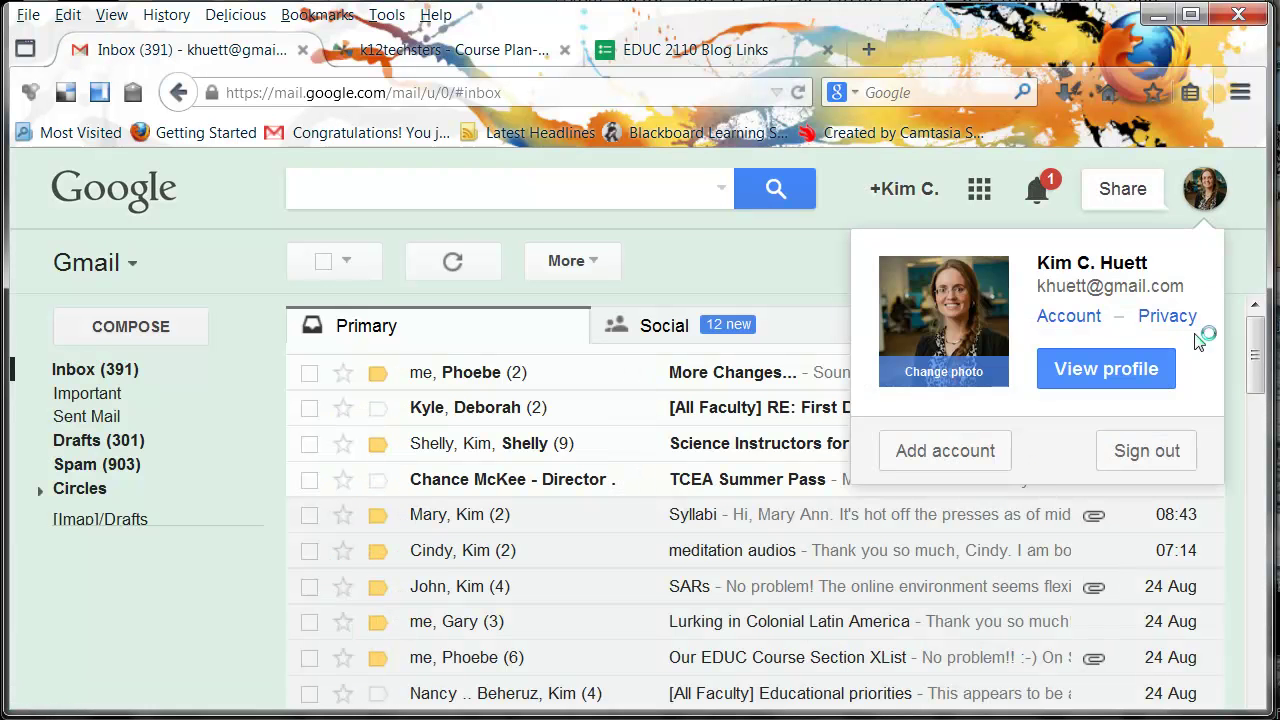
left_click(1155, 462)
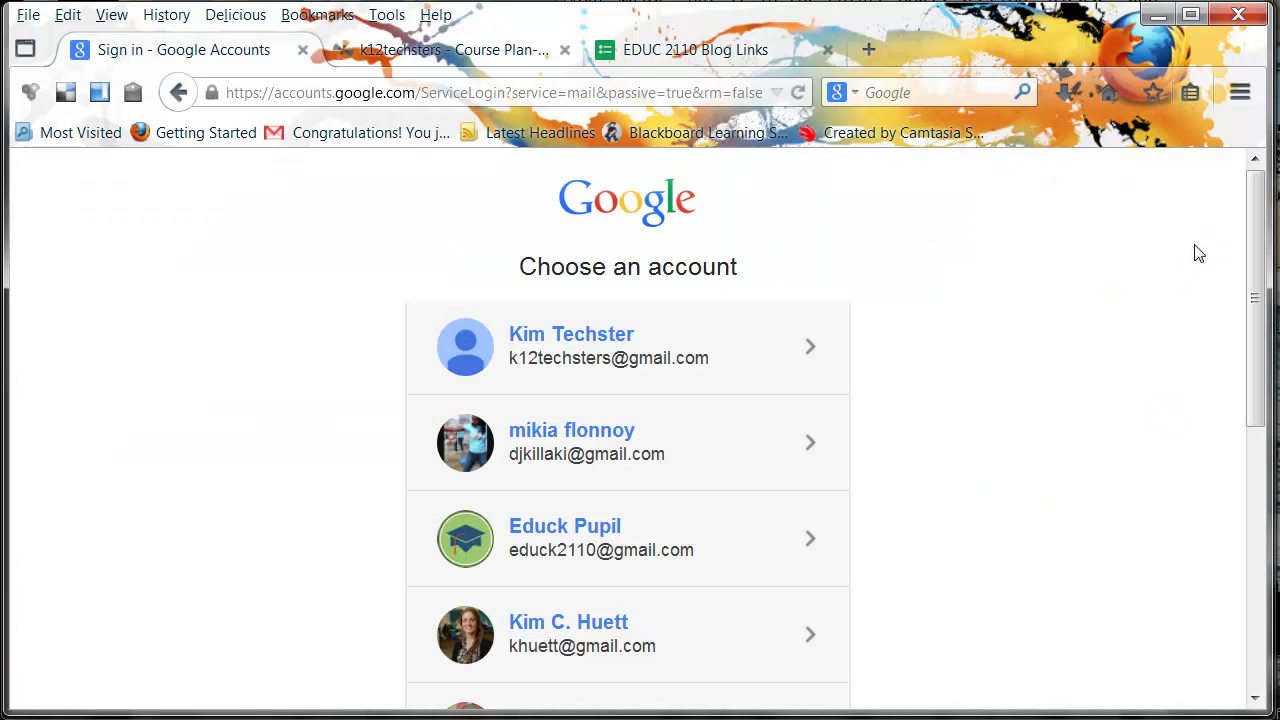
Choose Add account below the saved accounts in the Choose an account list
scroll(920, 371, "down", 5)
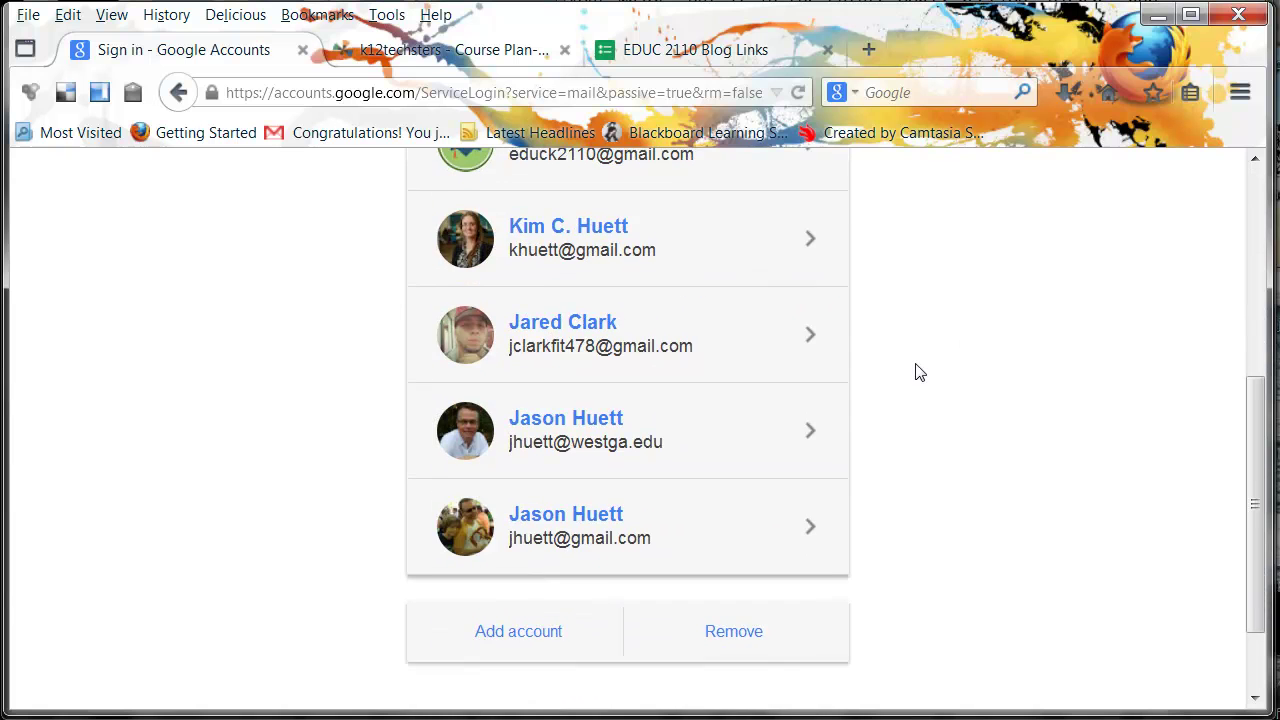
scroll(920, 373, "up", 1)
scroll(920, 373, "up", 4)
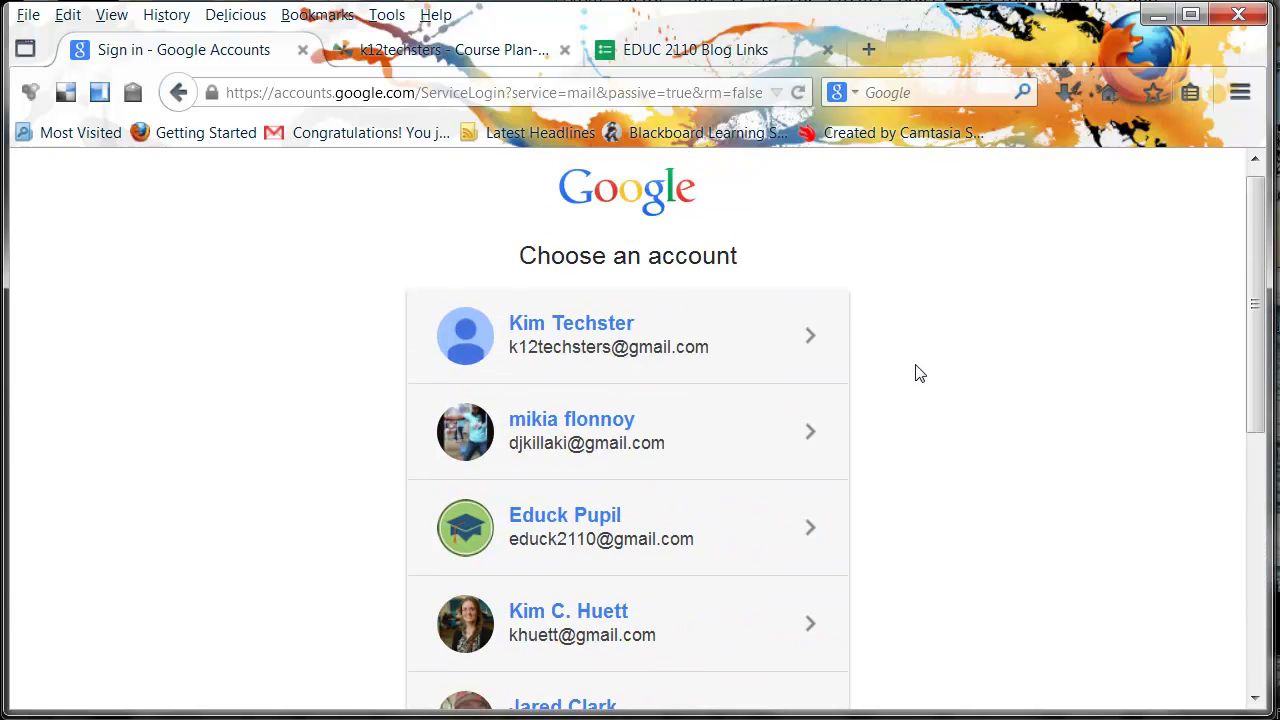
scroll(918, 372, "down", 5)
scroll(880, 380, "down", 2)
scroll(680, 520, "up", 2)
scroll(603, 420, "up", 4)
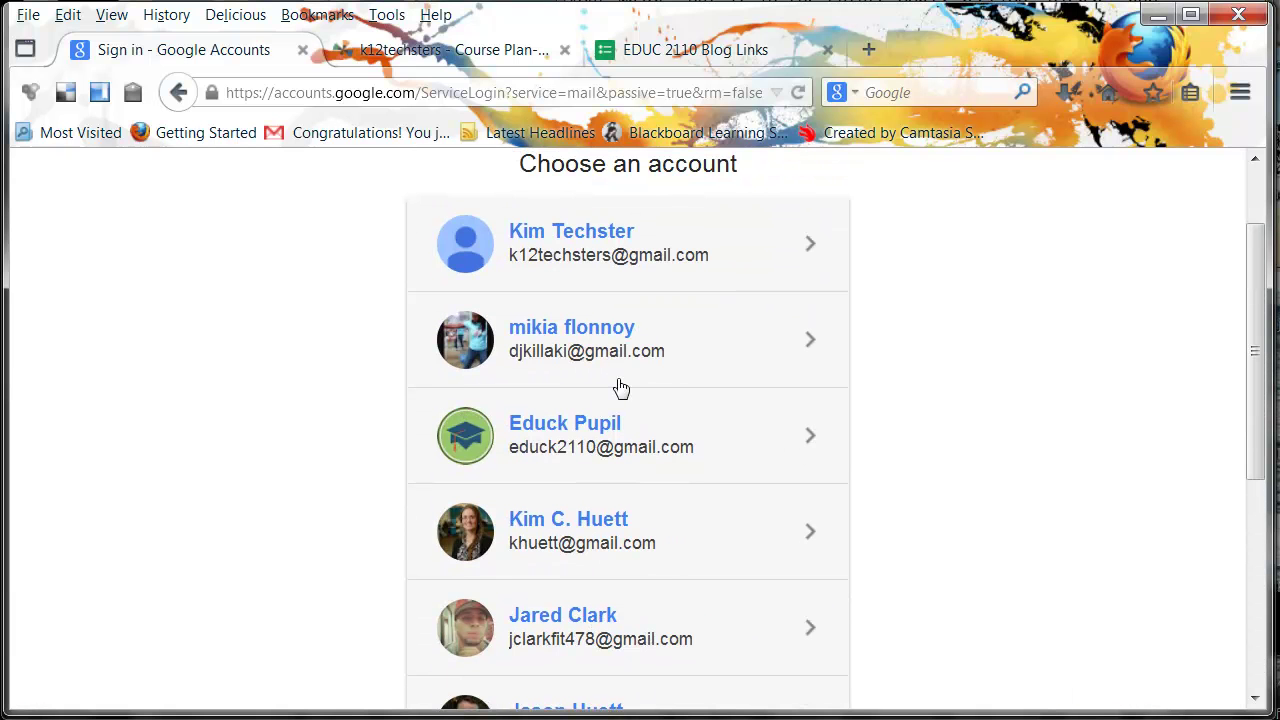
scroll(620, 388, "down", 6)
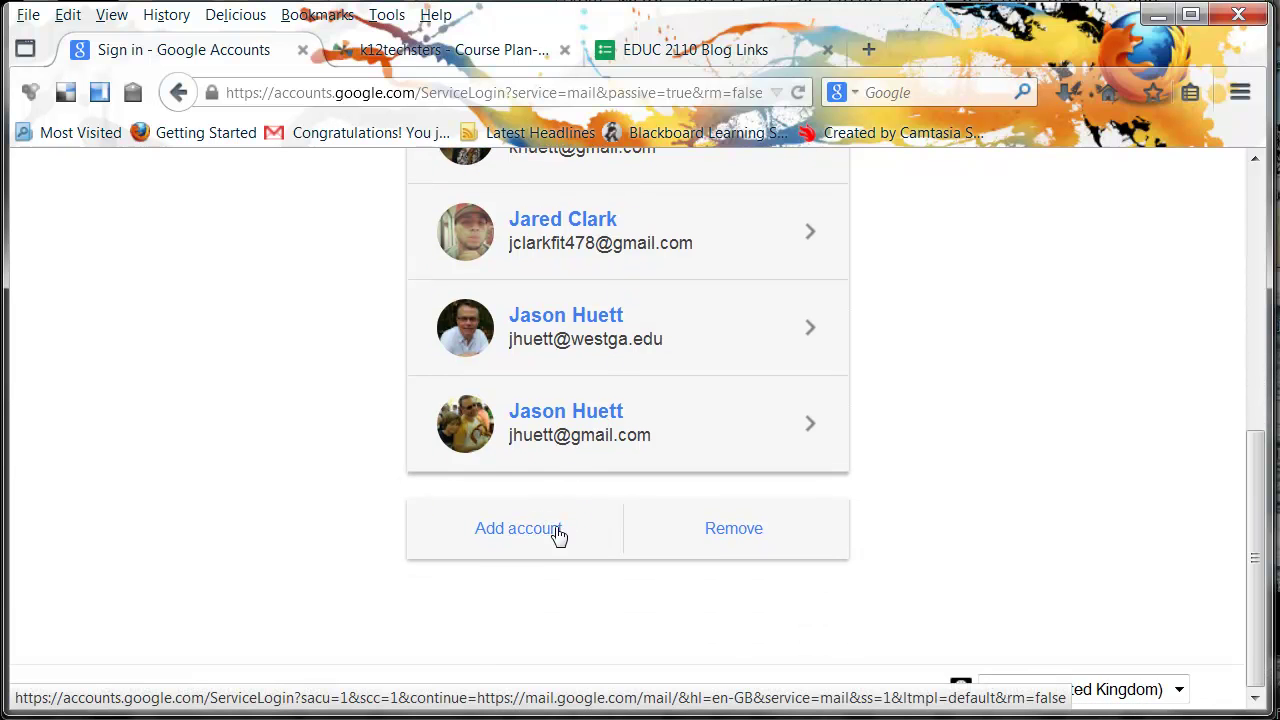
scroll(491, 460, "up", 2)
scroll(489, 466, "down", 2)
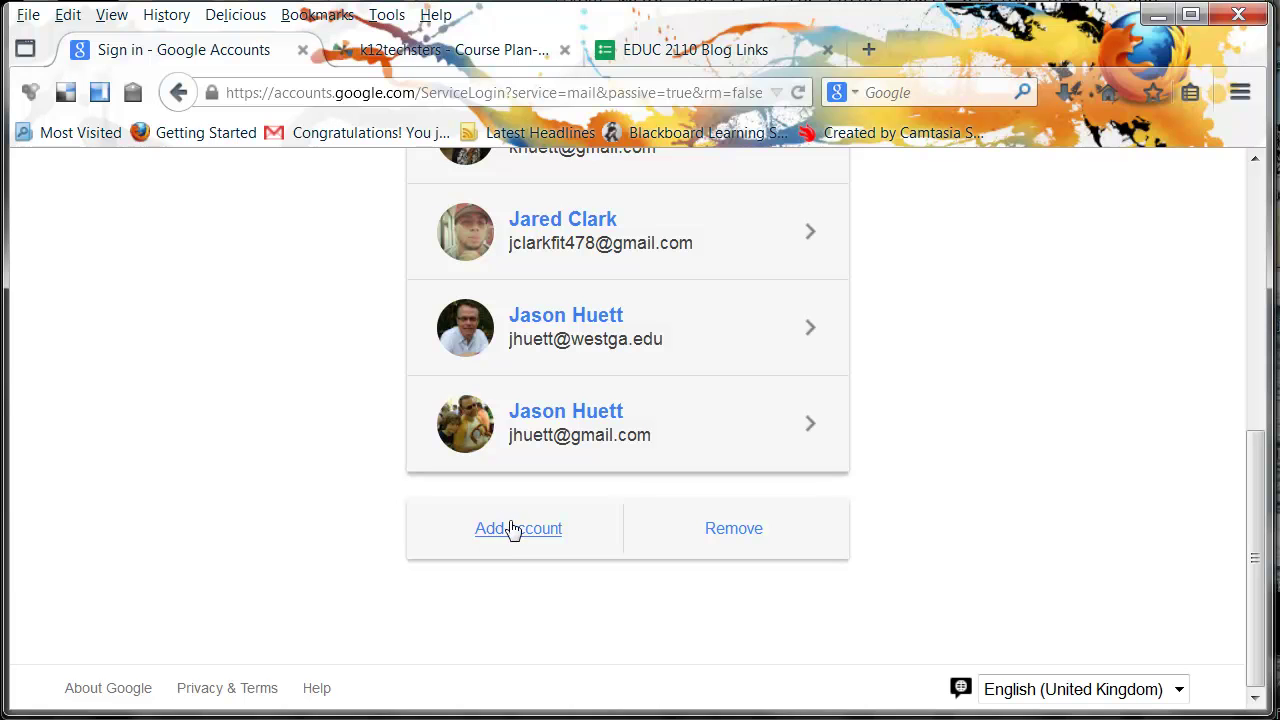
left_click(520, 530)
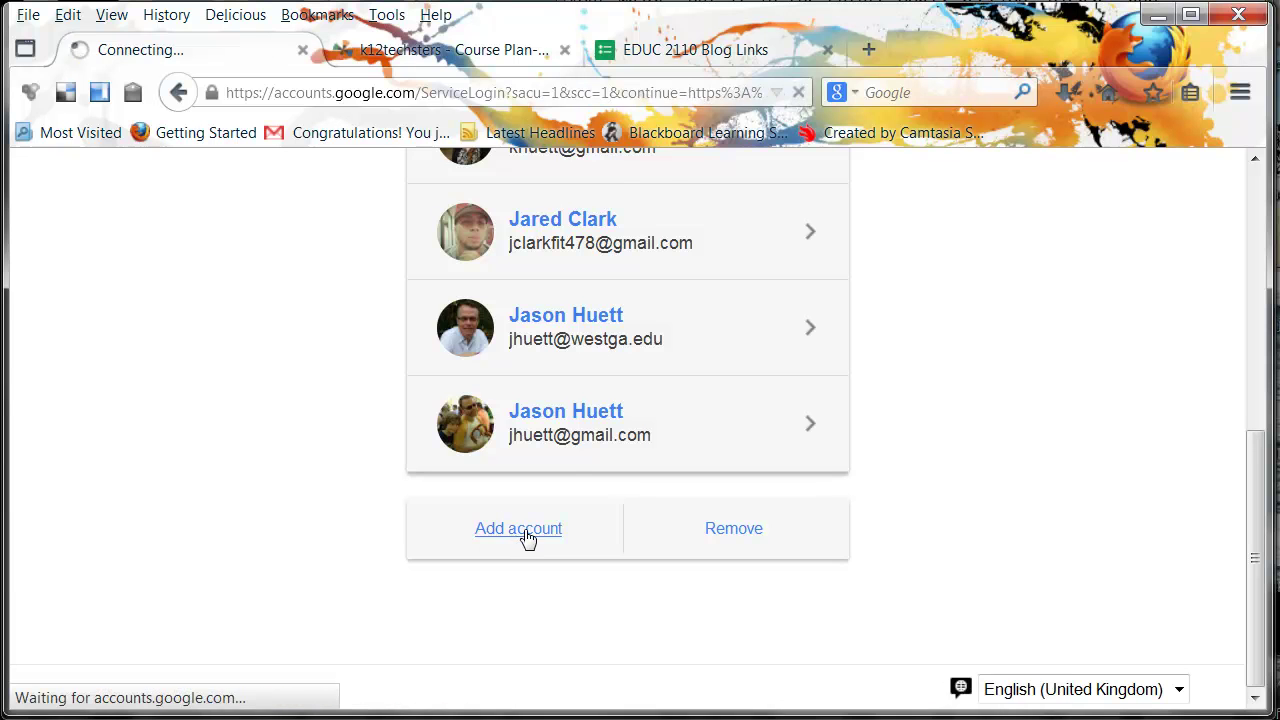
Sign in with the student's Gmail address and password, declining to remember the password
scroll(530, 503, "down", 4)
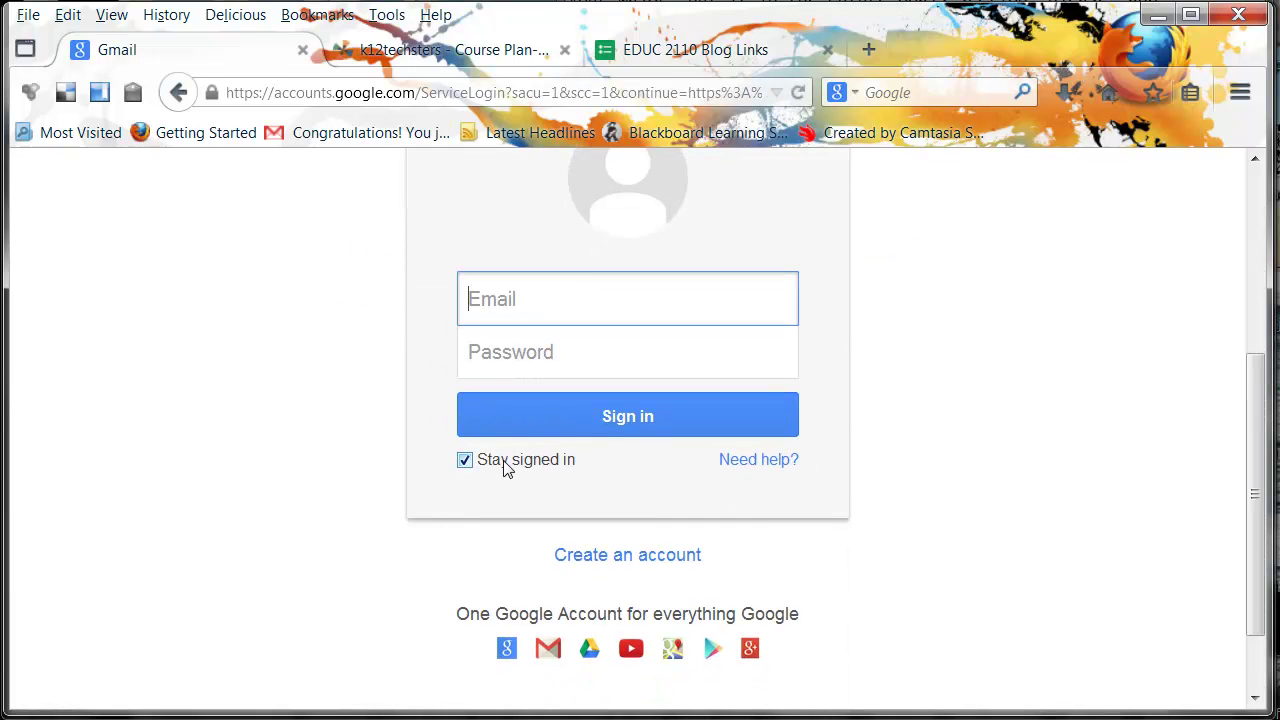
mouse_move(505, 468)
type("willow.")
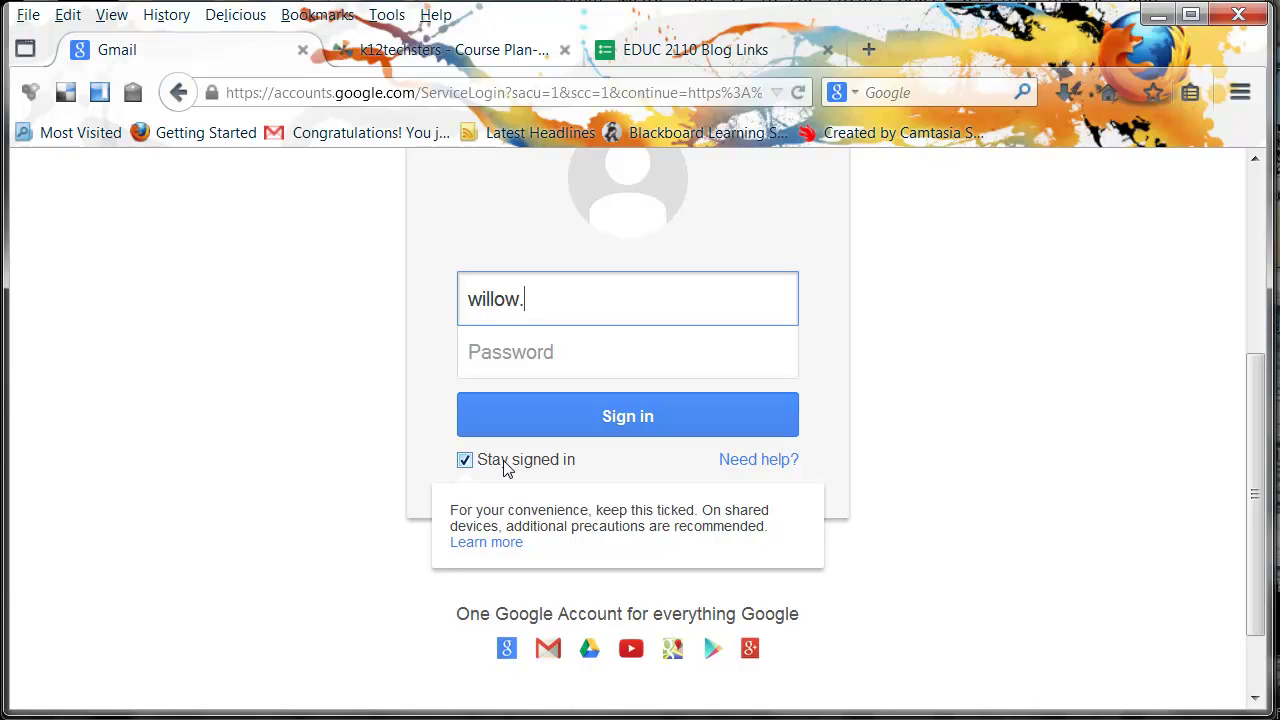
key("BackSpace")
key("BackSpace")
key("Tab")
type("••")
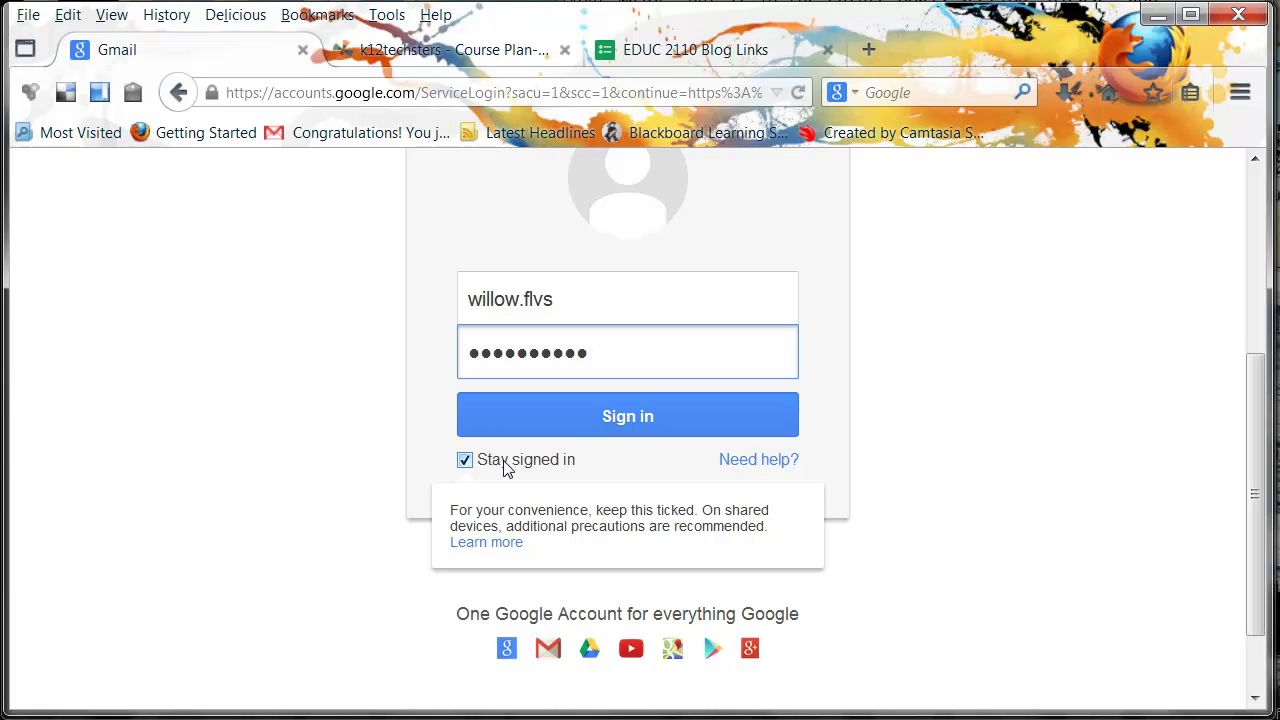
left_click(601, 414)
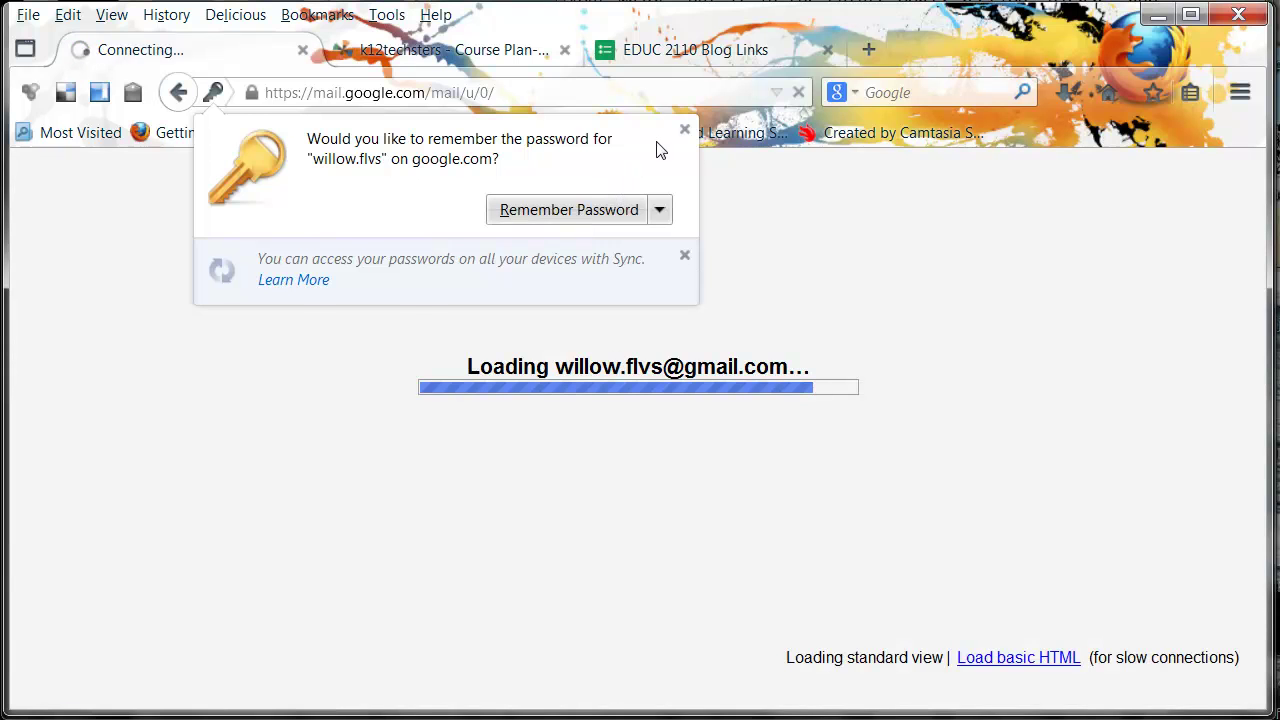
left_click(684, 130)
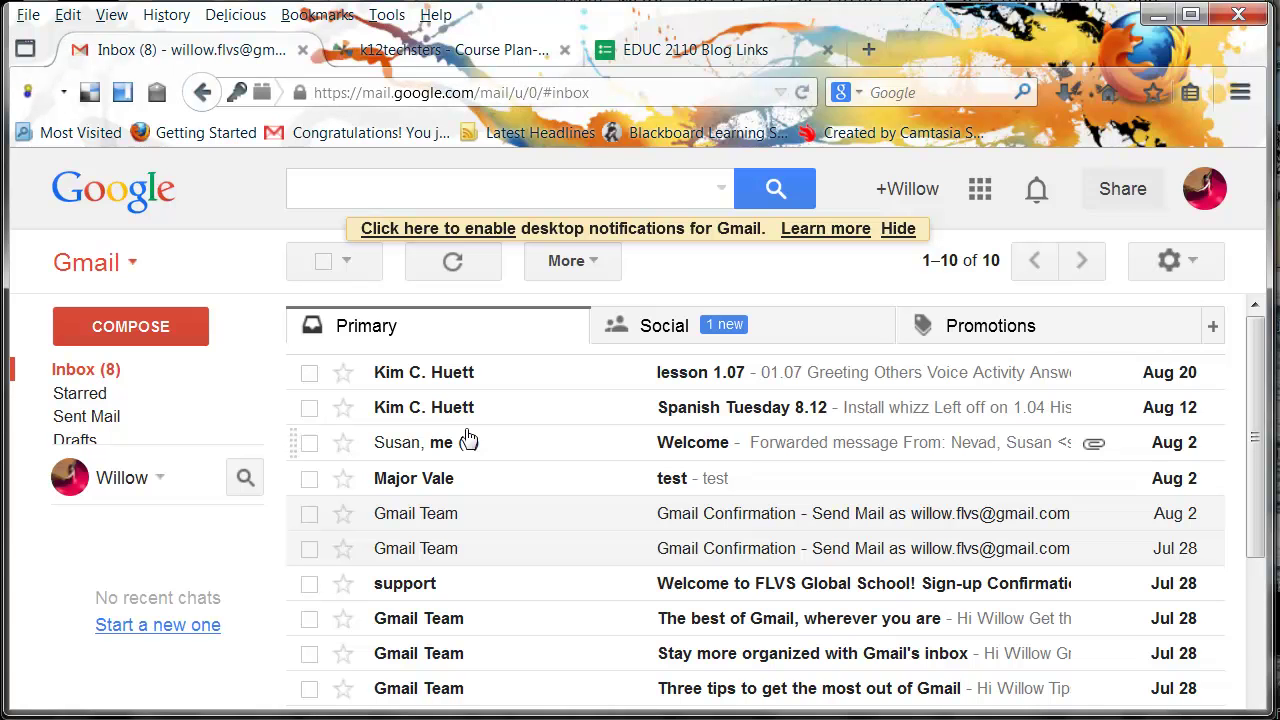
Let the inbox load, clicking near the 1–10 of 10 message count
left_click(922, 261)
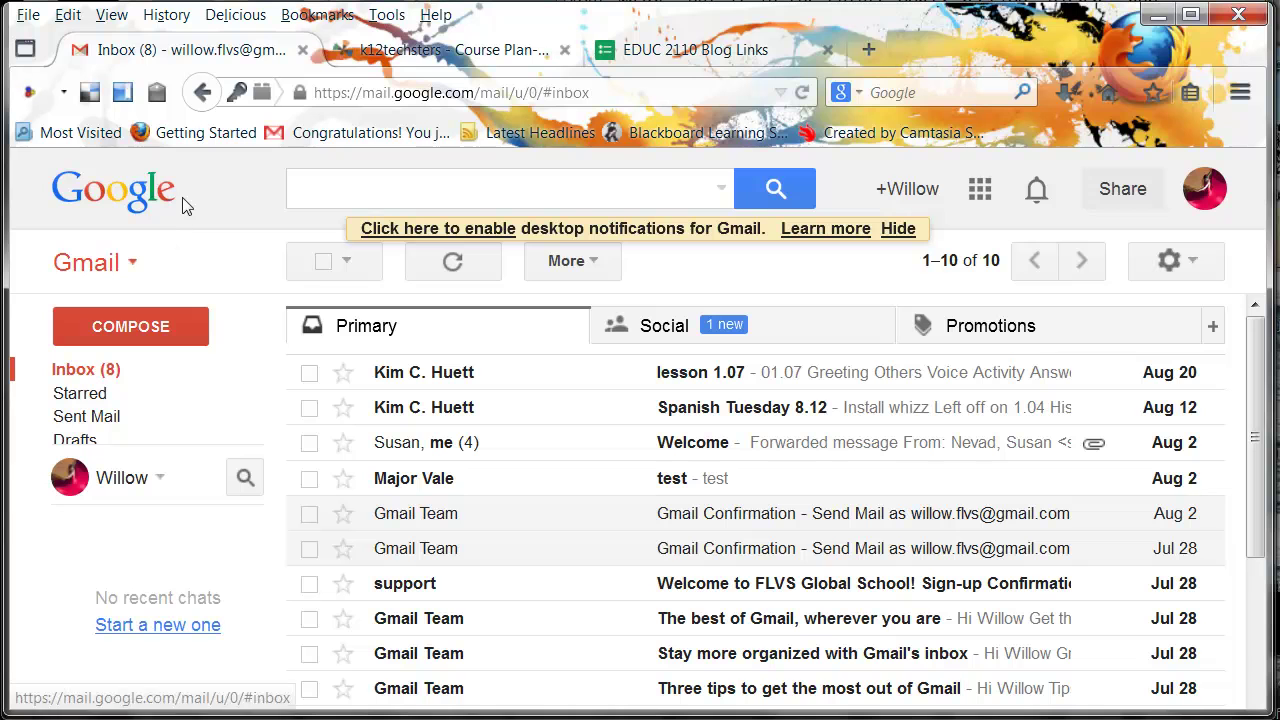
Launch Blogger from the Google apps menu over the Gmail inbox
left_click(980, 192)
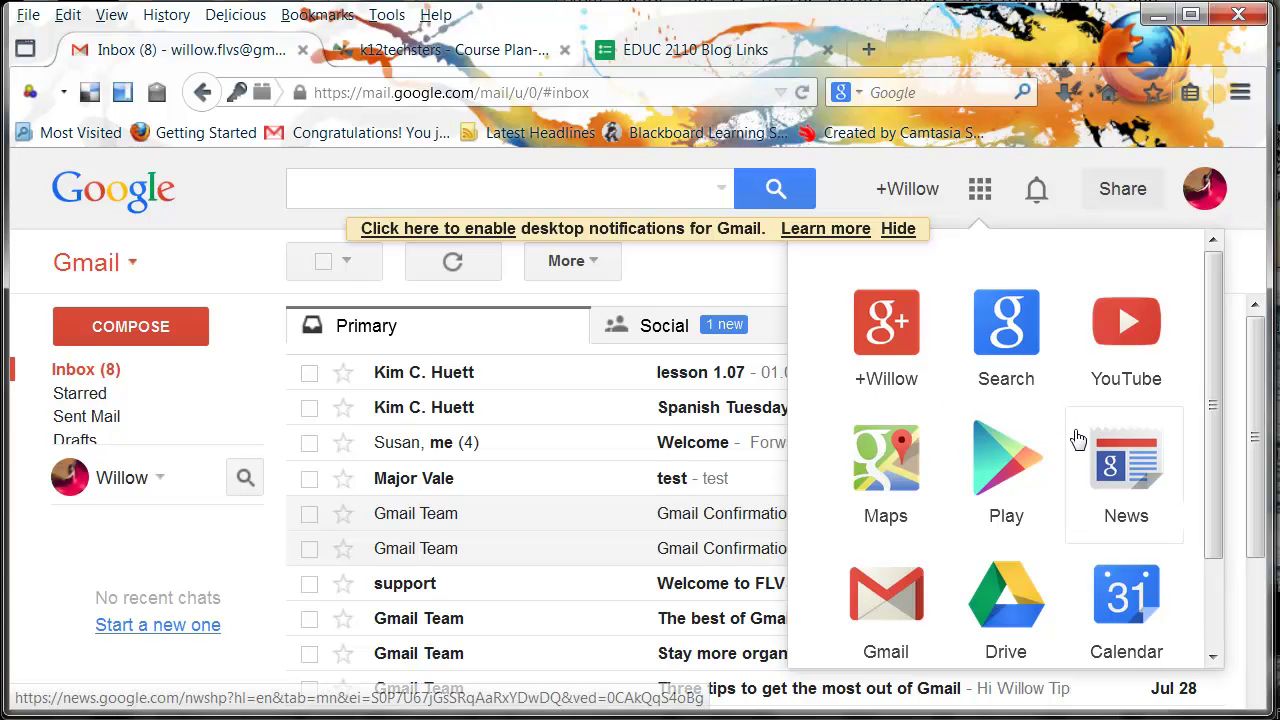
scroll(1077, 440, "down", 5)
scroll(1077, 440, "down", 3)
scroll(1077, 440, "down", 2)
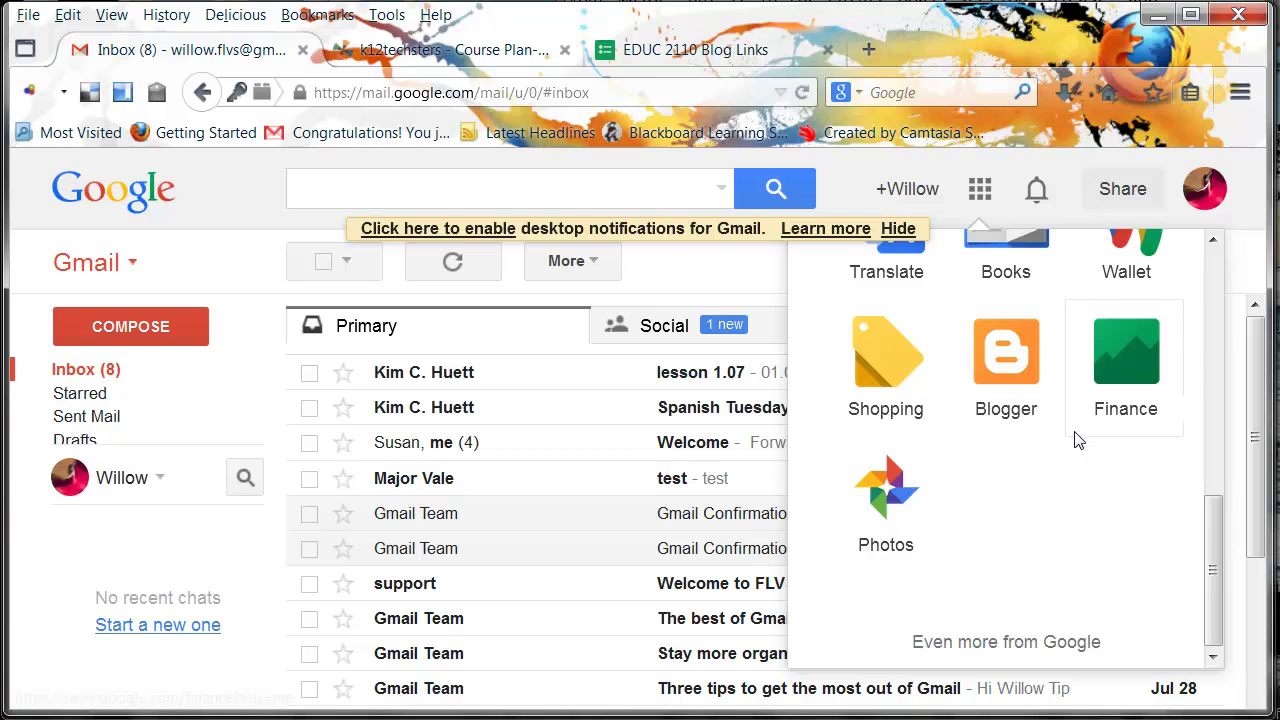
scroll(1077, 440, "up", 8)
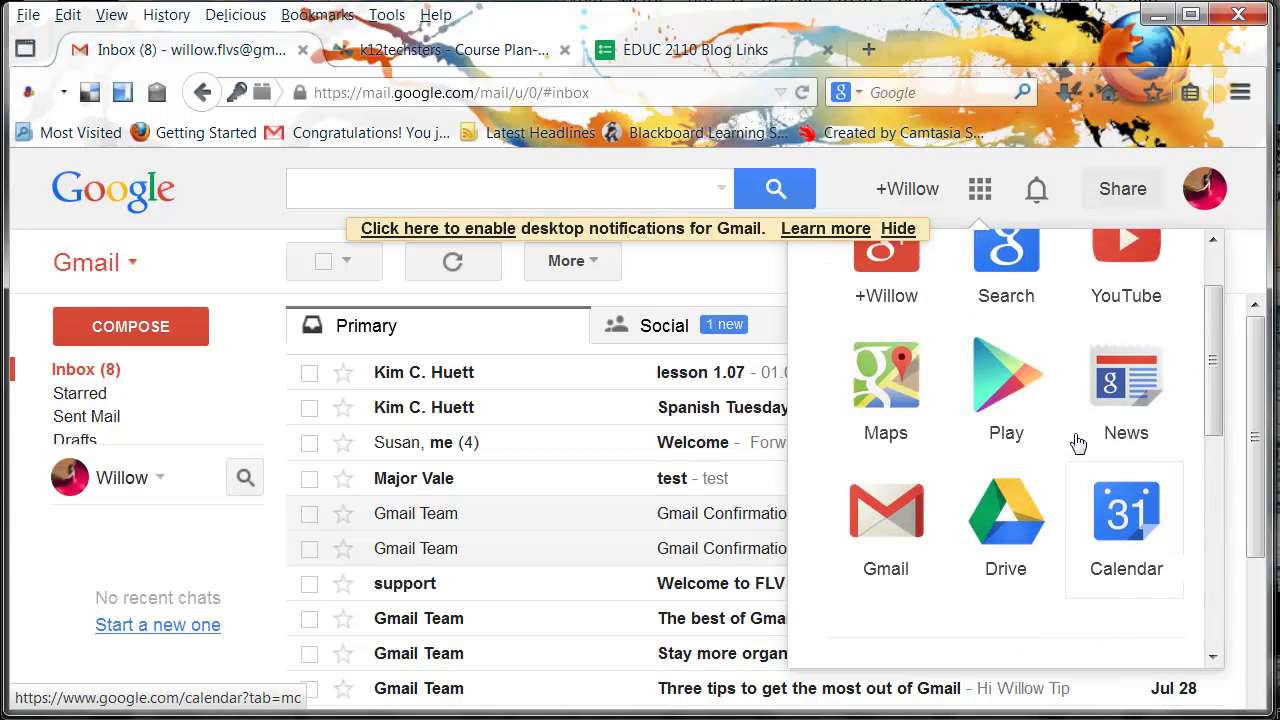
scroll(1077, 440, "up", 1)
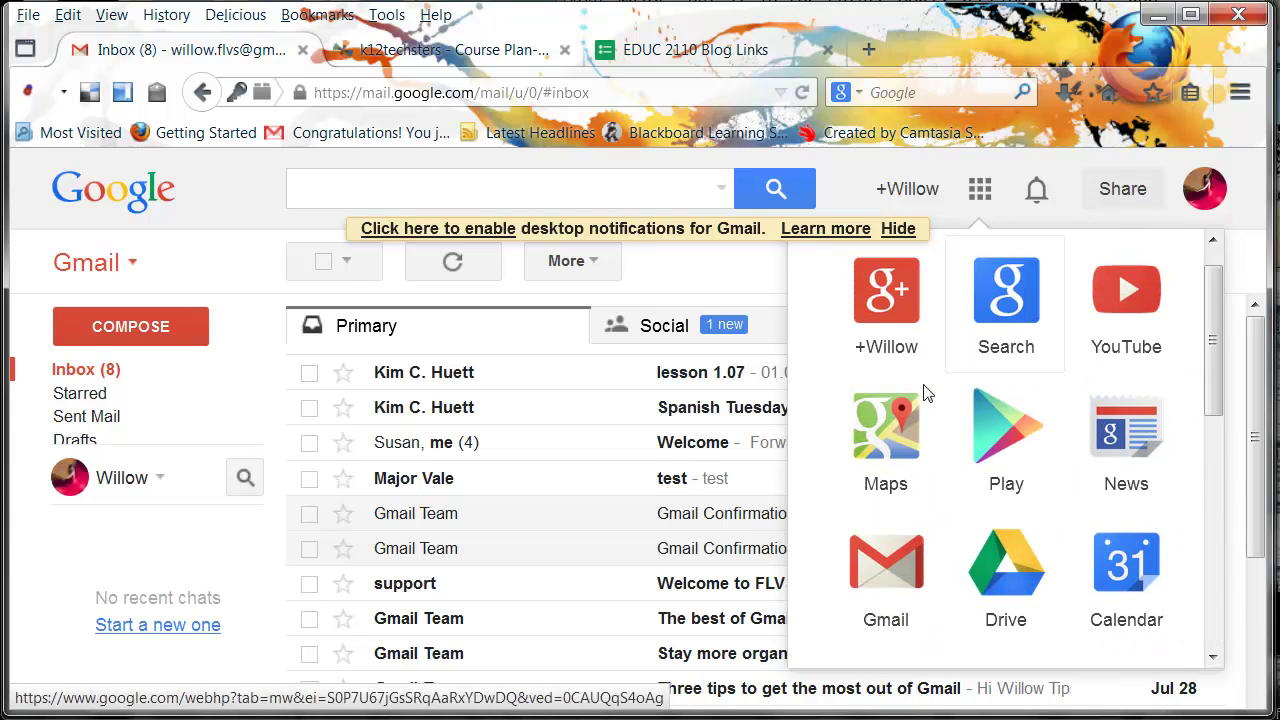
scroll(929, 477, "down", 3)
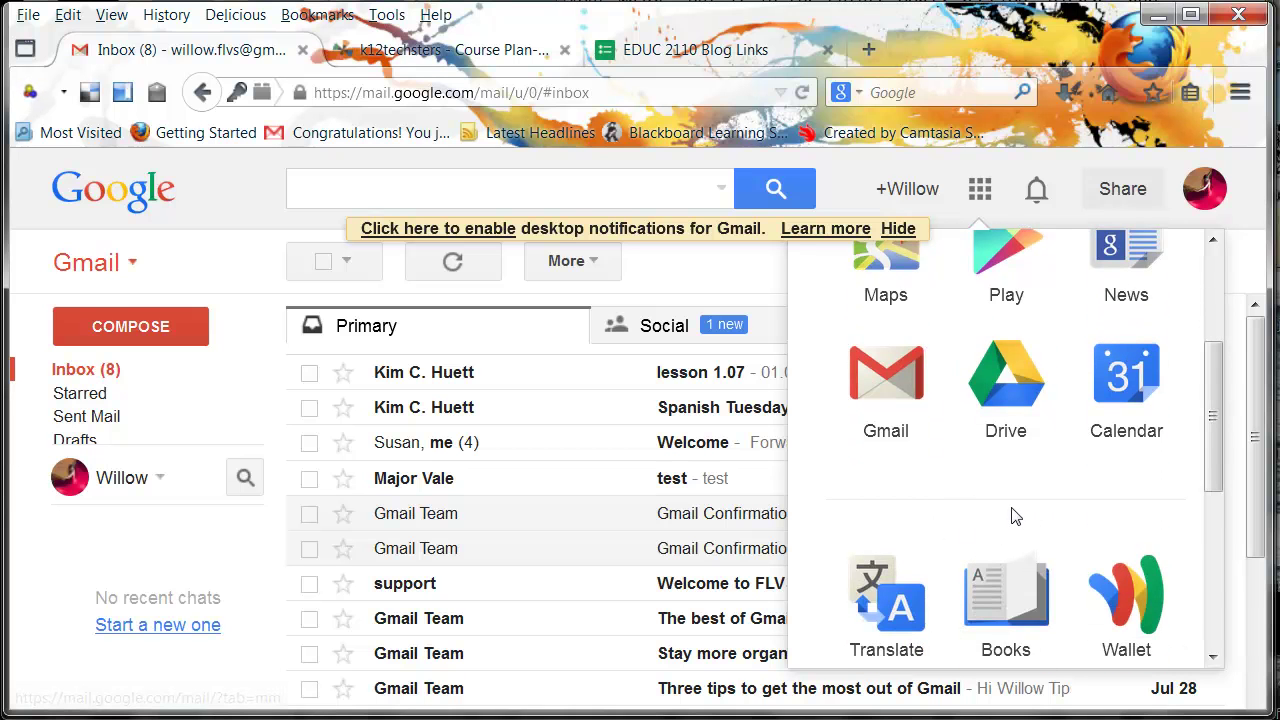
scroll(1015, 516, "down", 3)
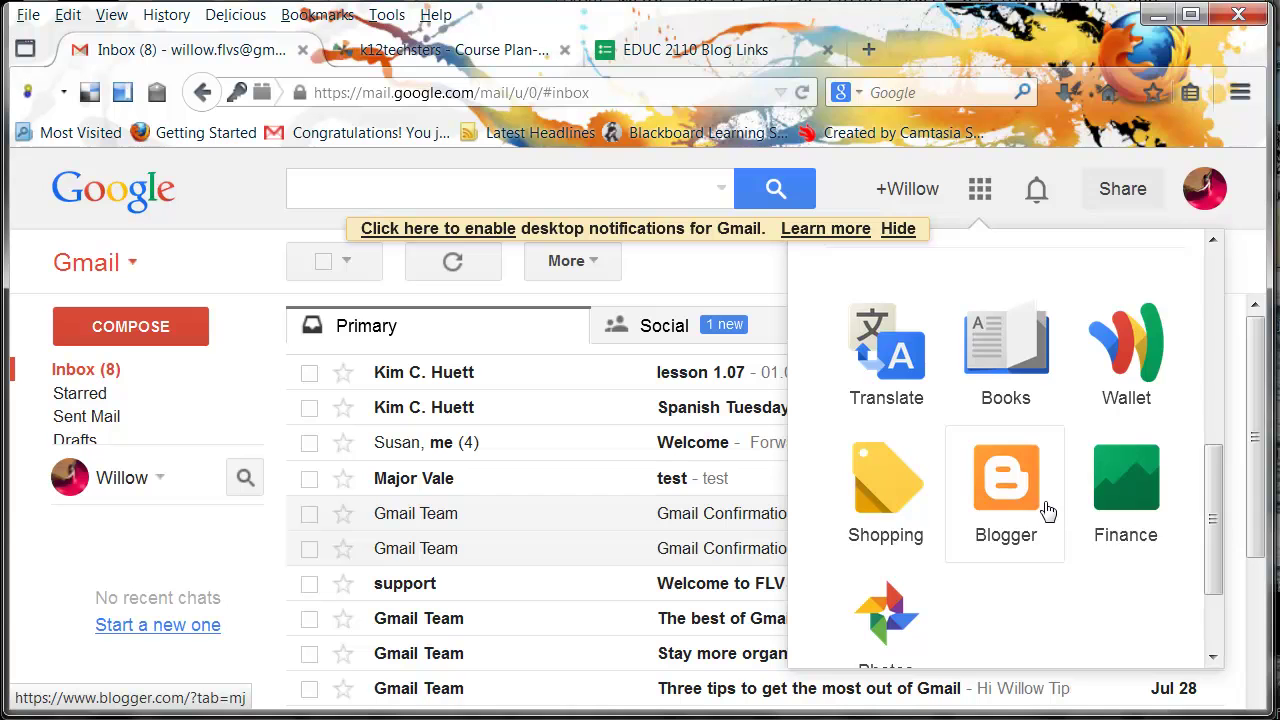
scroll(1047, 510, "down", 1)
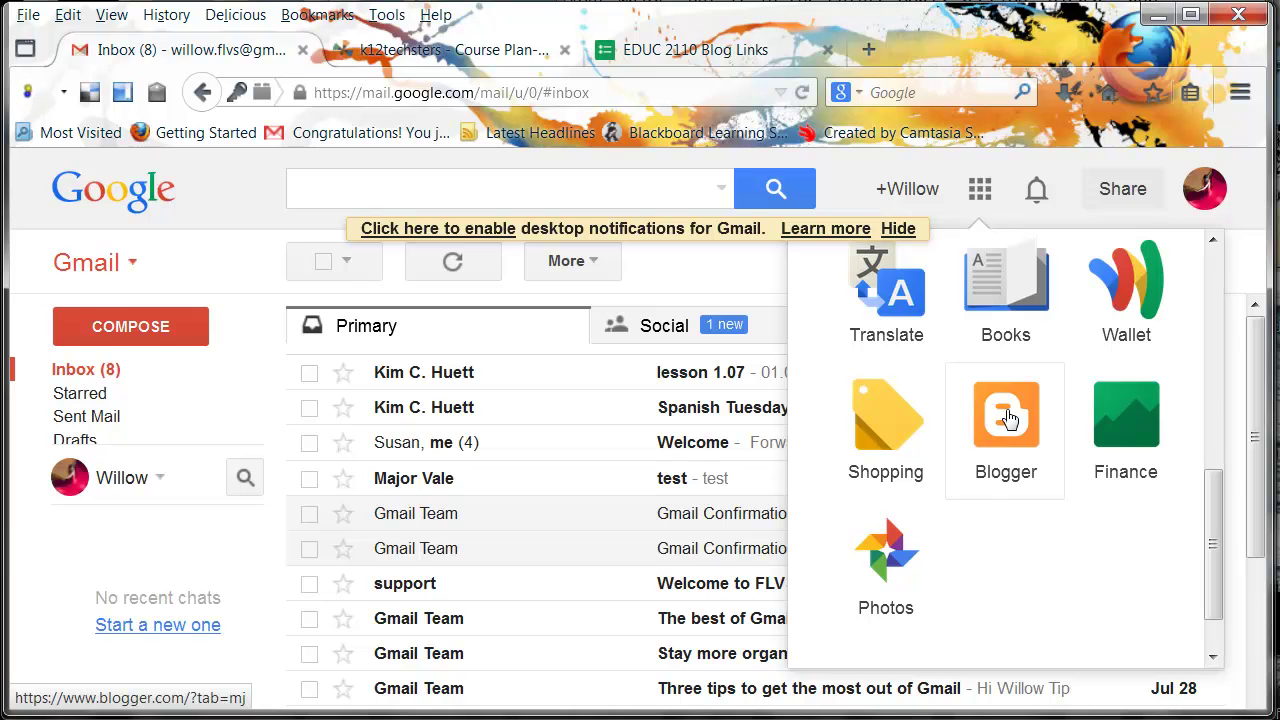
left_click(1006, 416)
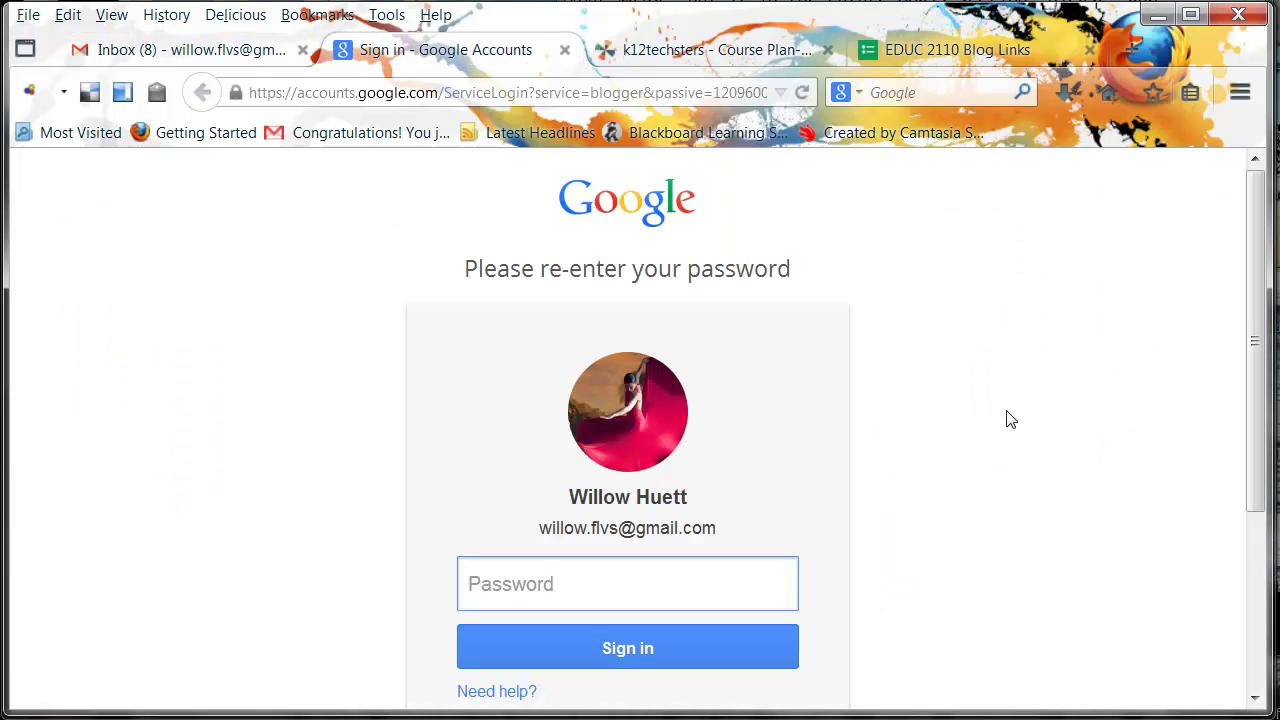
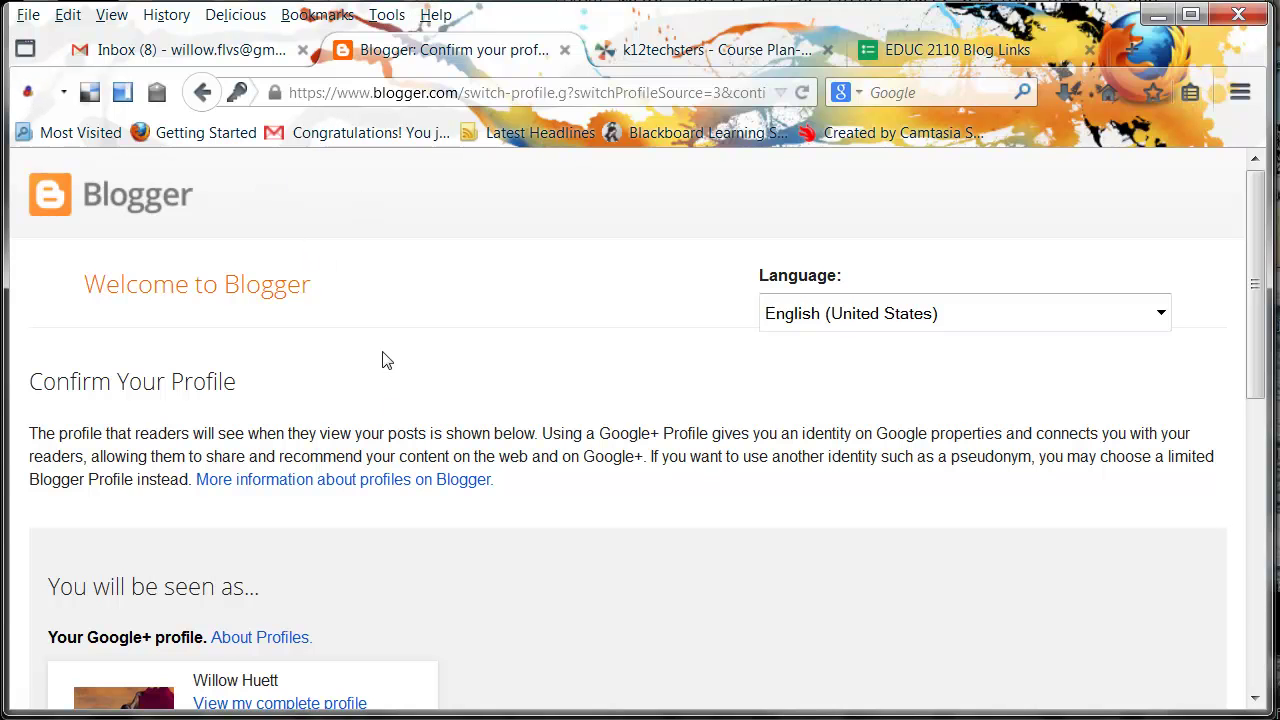
Switch to a limited Blogger profile and enter the student's display name
scroll(386, 360, "down", 3)
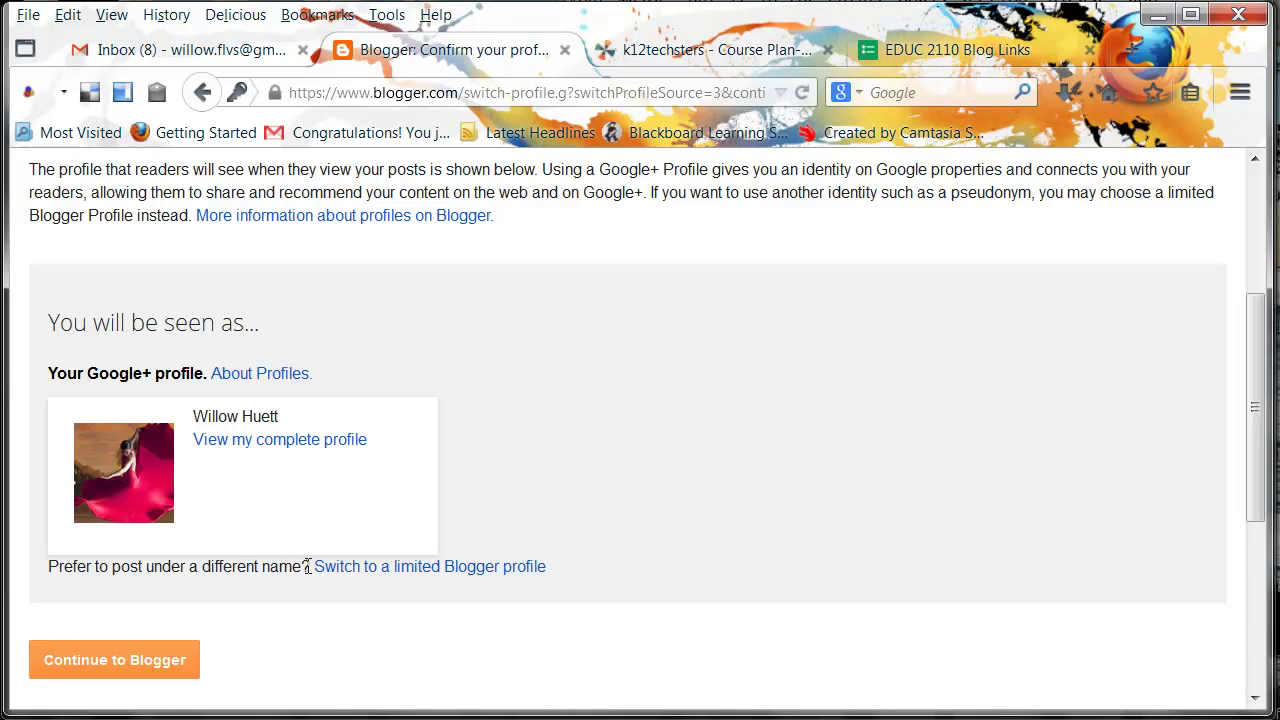
left_click(426, 568)
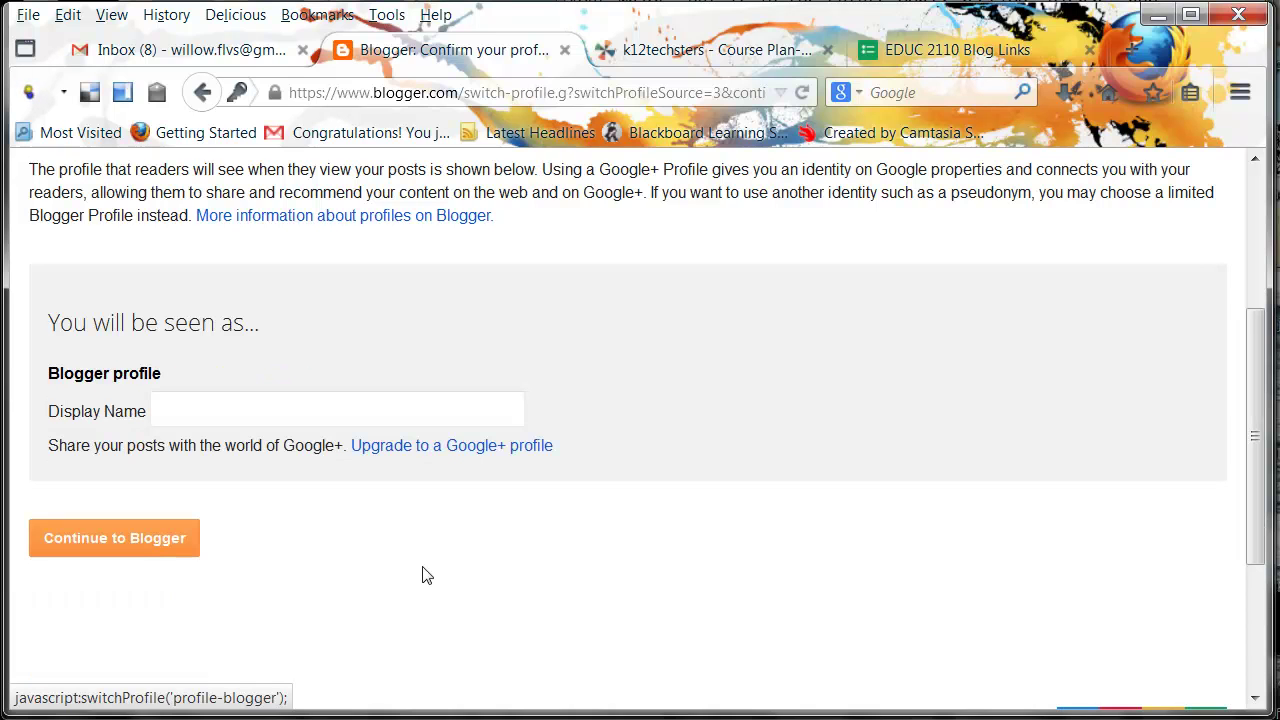
left_click(207, 400)
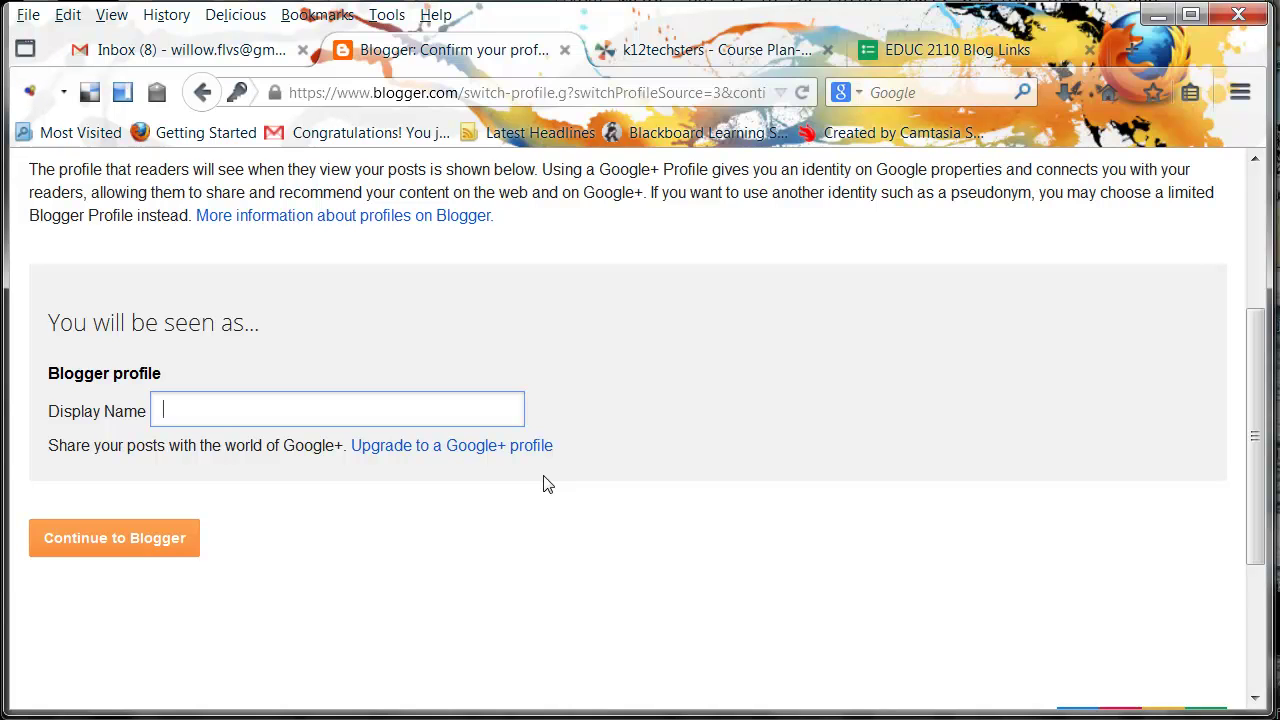
type("Maria F")
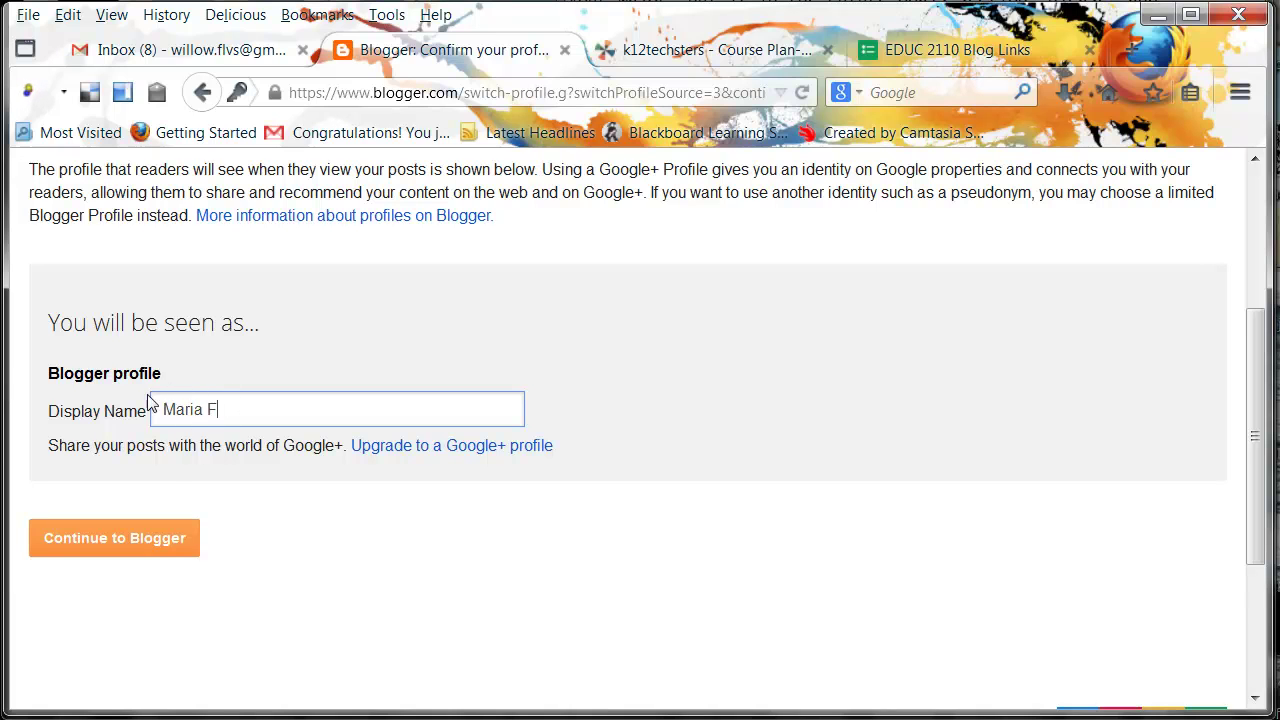
Continue to Blogger with the limited profile and review the account's Blogger profile page
left_click(119, 538)
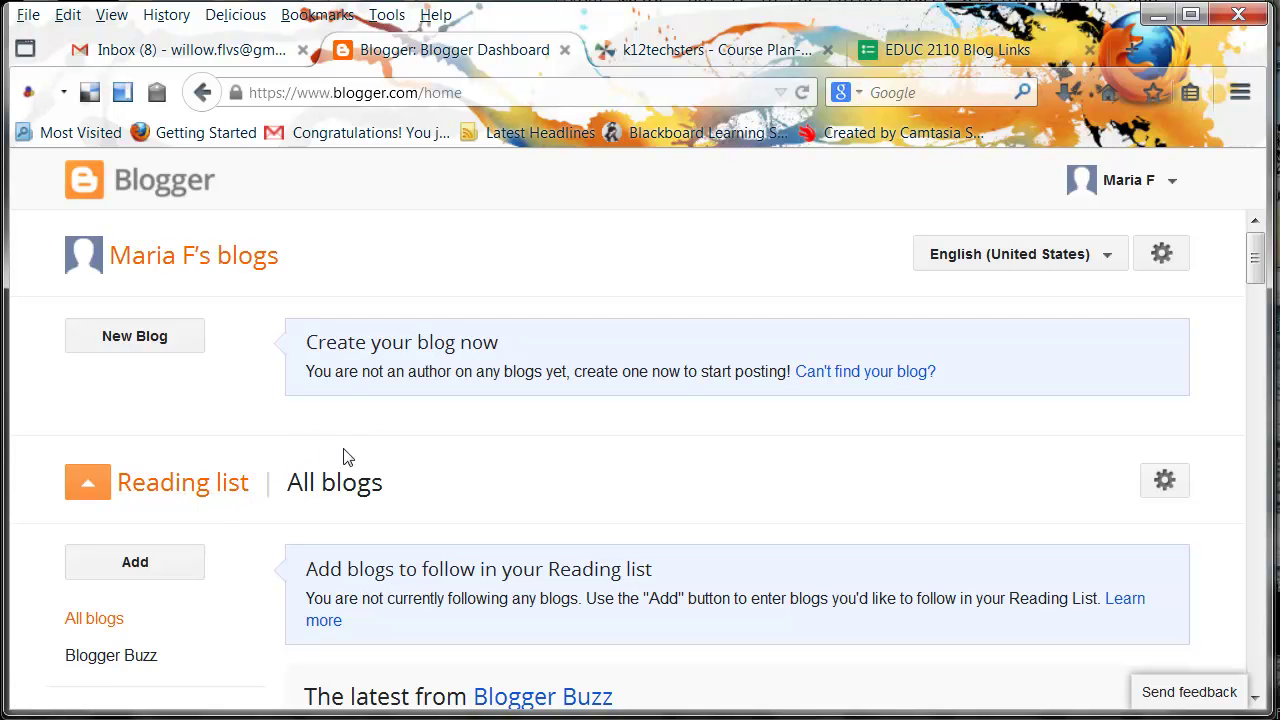
left_click(1173, 185)
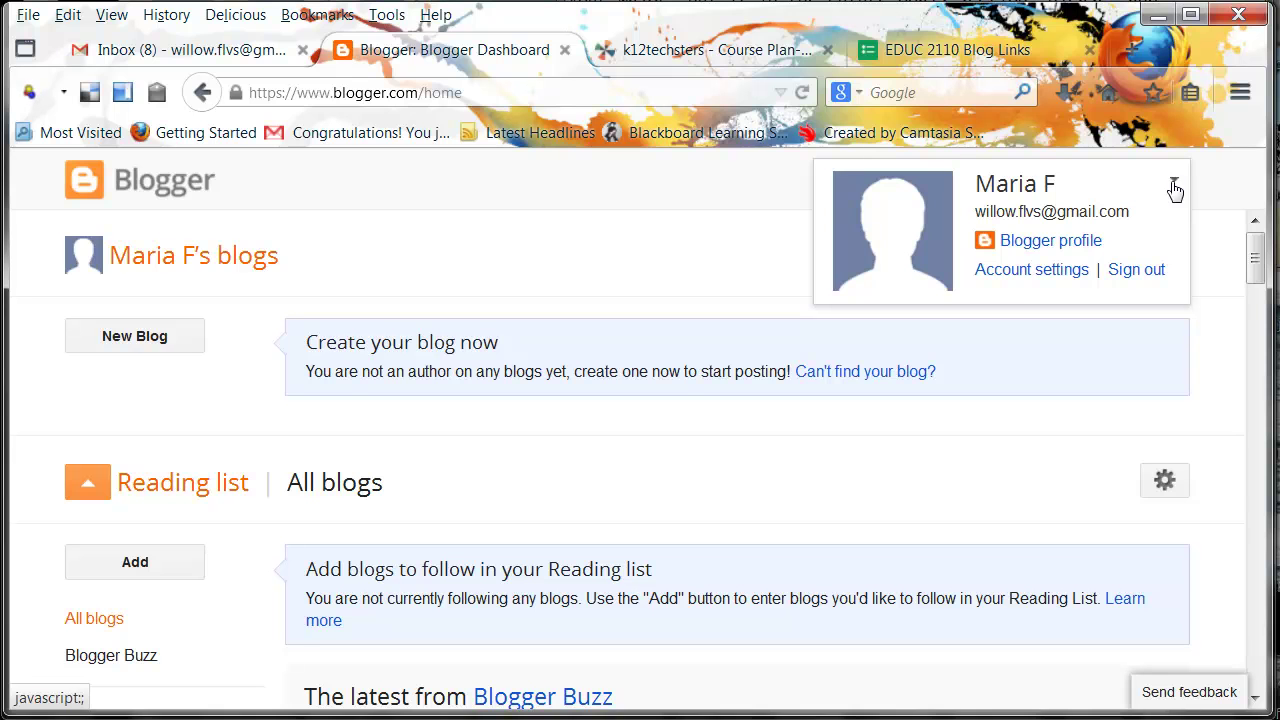
left_click(1066, 246)
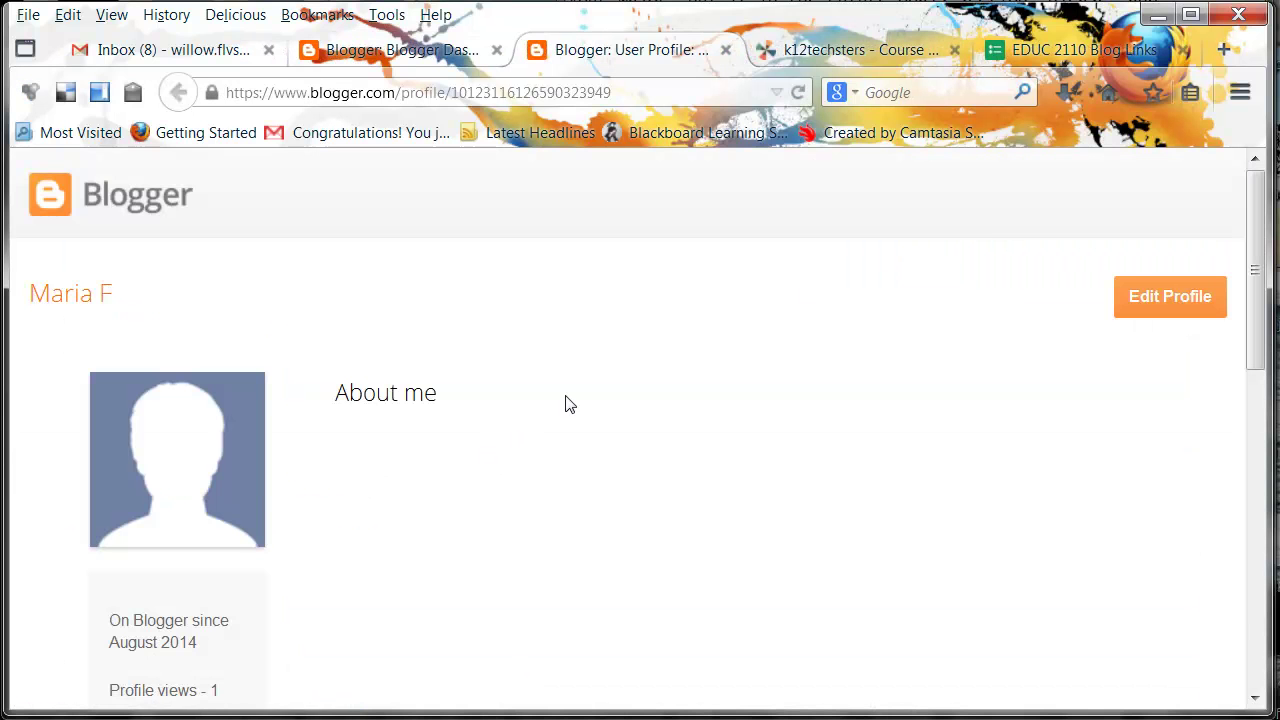
scroll(565, 405, "down", 3)
scroll(565, 405, "up", 3)
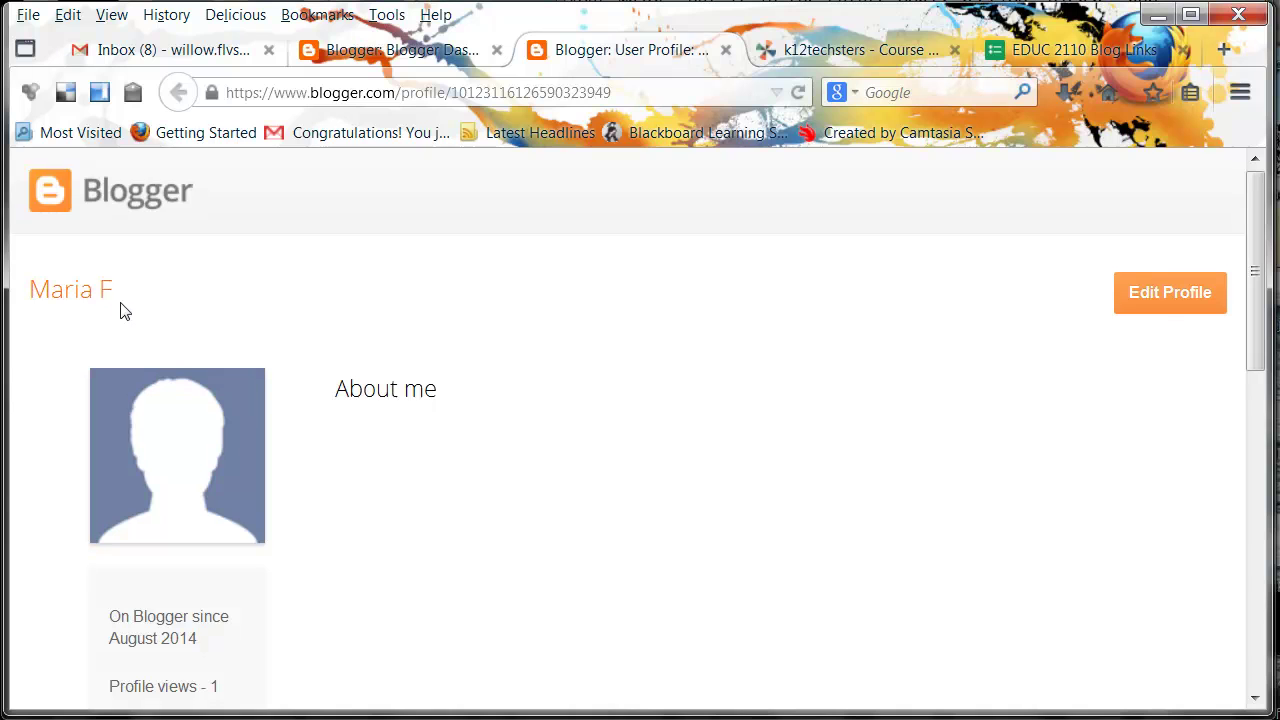
scroll(125, 320, "down", 3)
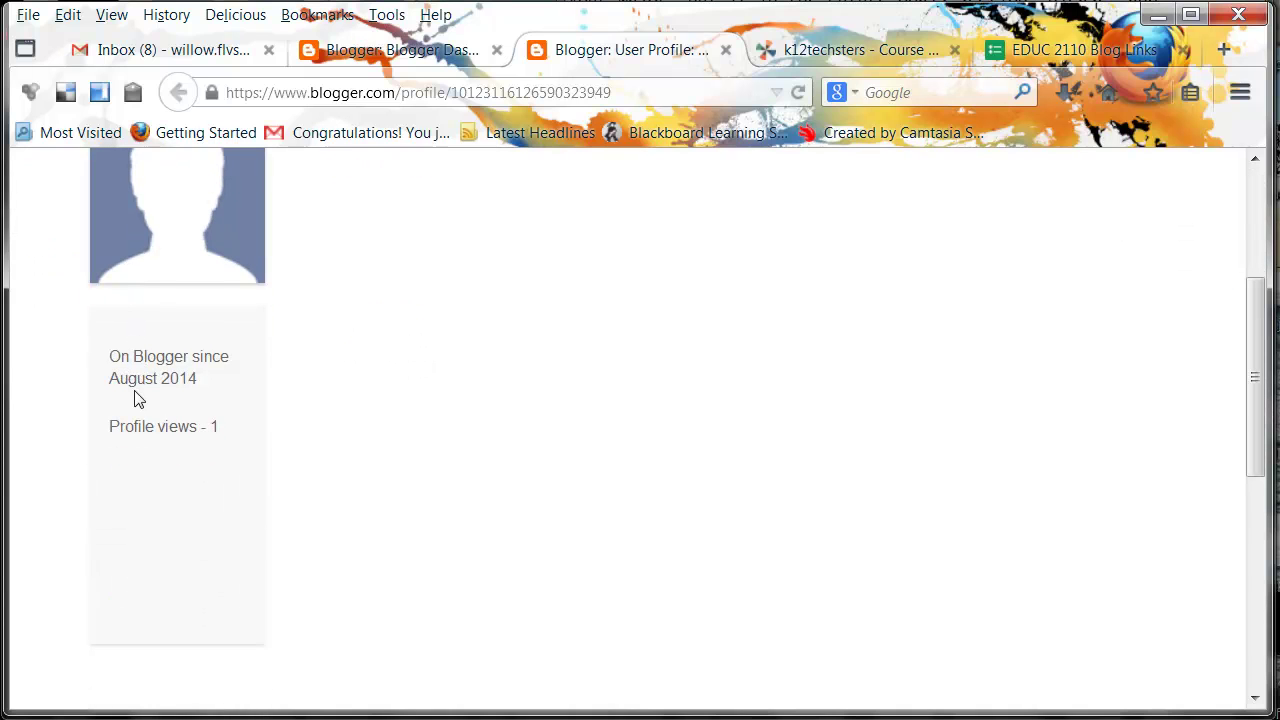
scroll(246, 423, "down", 3)
scroll(246, 434, "up", 5)
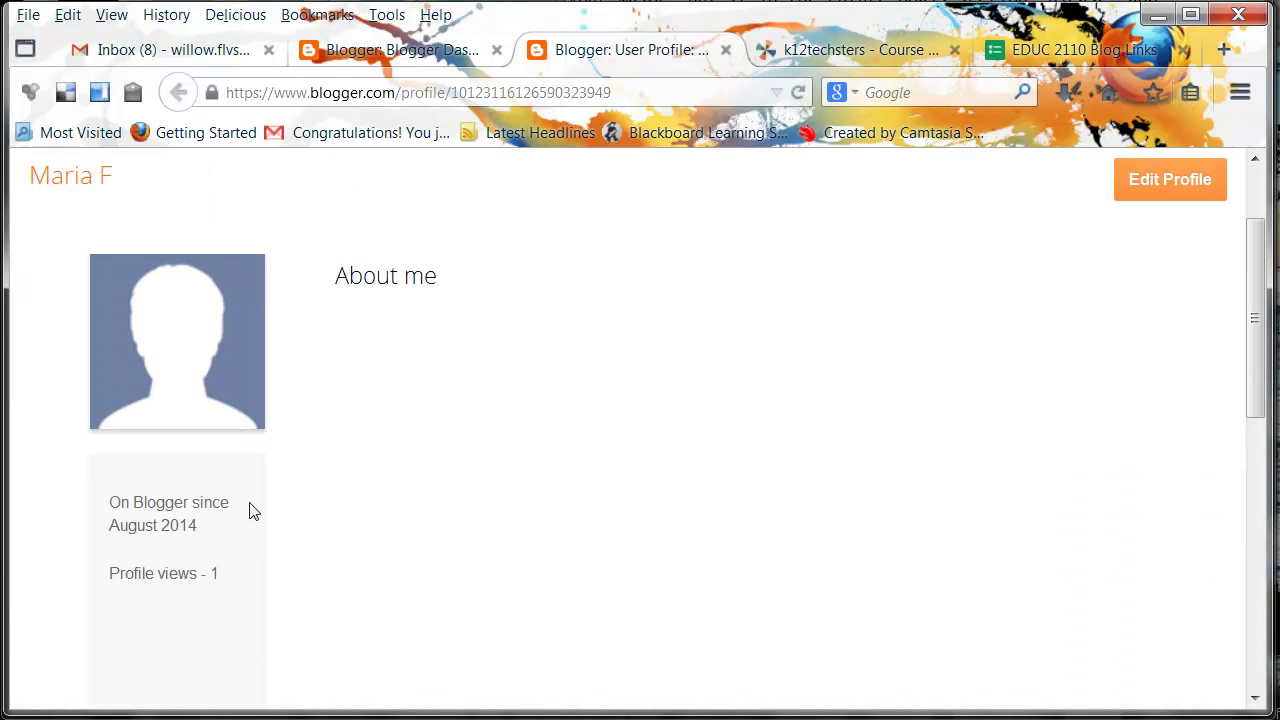
scroll(317, 480, "up", 2)
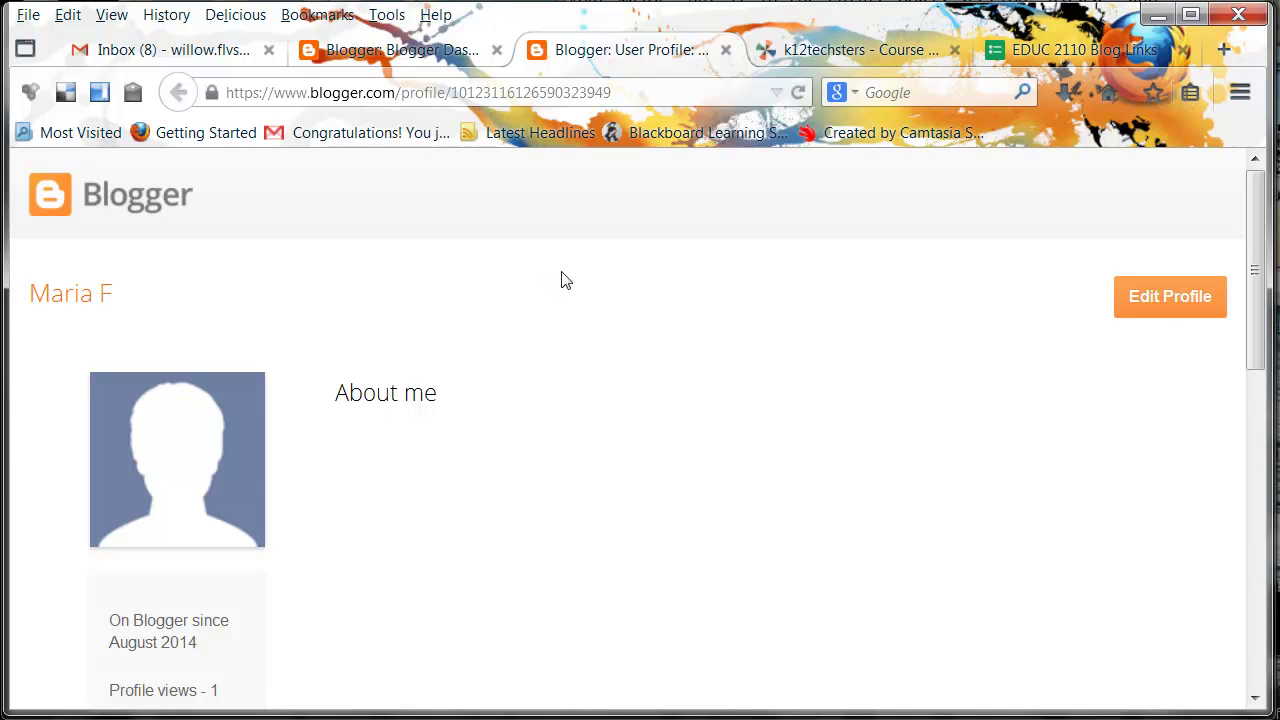
Close the profile, k12techsters and Blog Links tabs and review the course's blog setup instructions
left_click(726, 50)
left_click(726, 50)
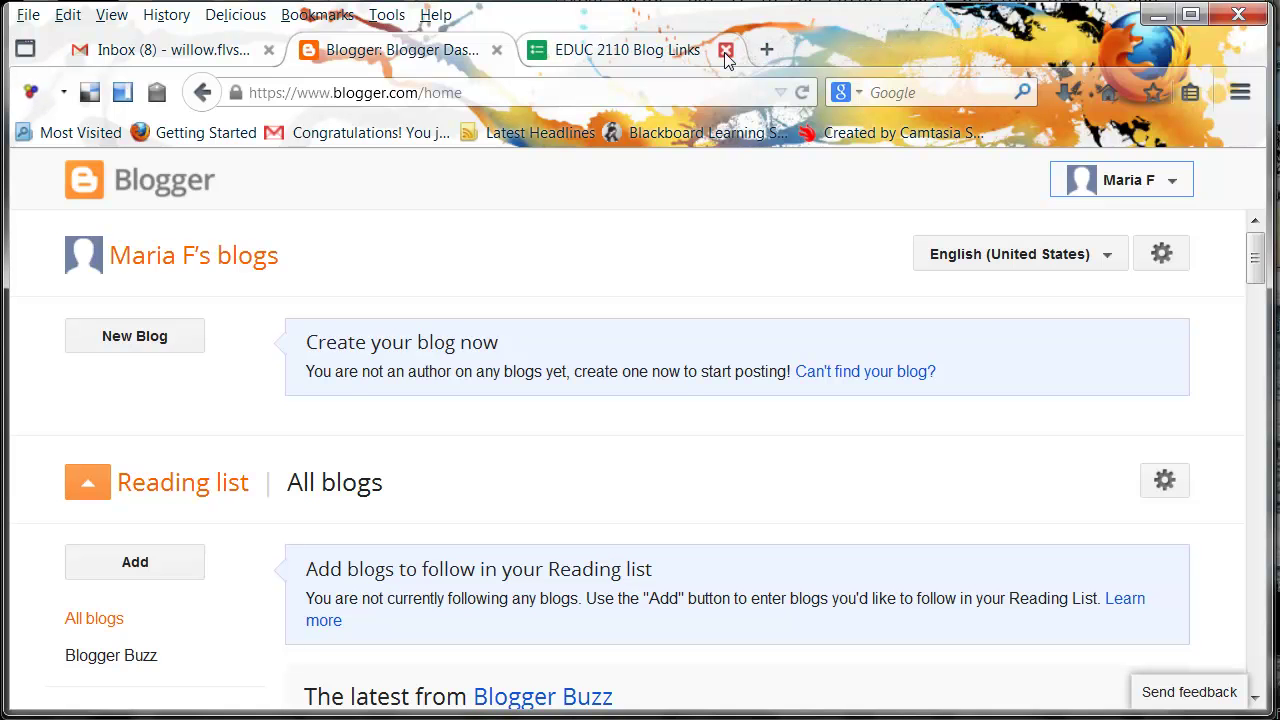
left_click(726, 50)
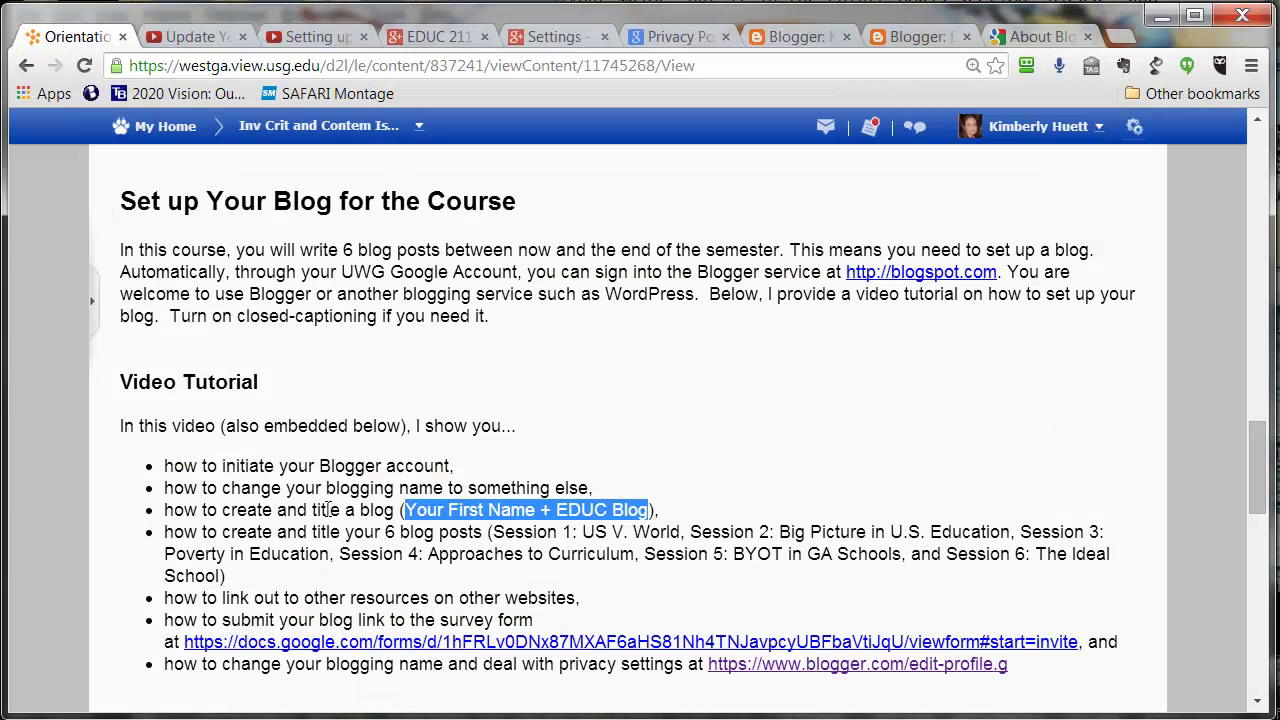
left_click(232, 497)
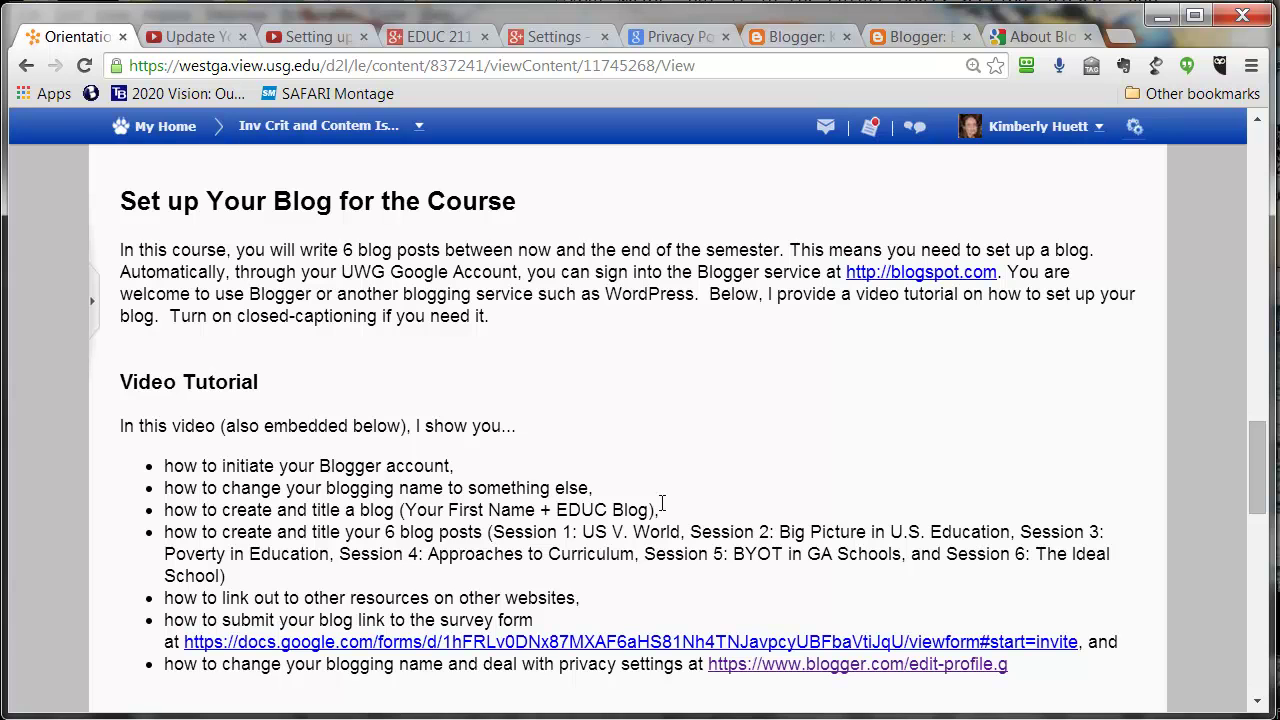
left_click(912, 38)
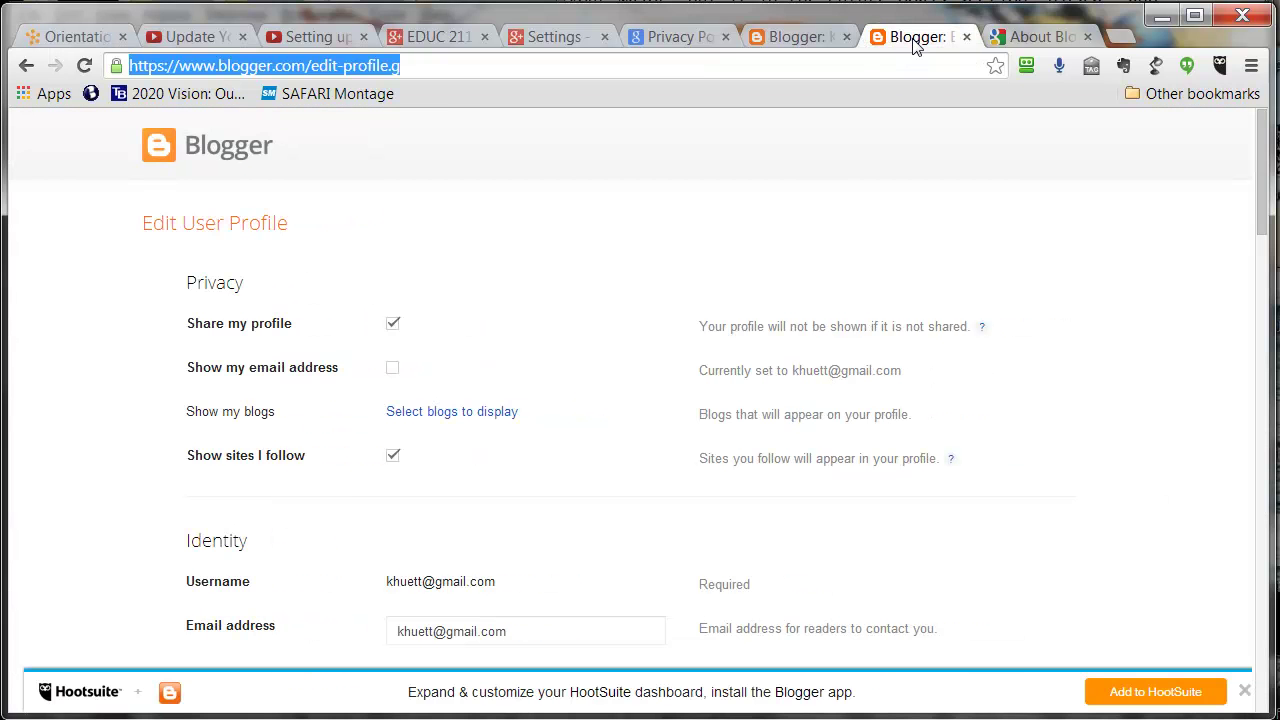
Switch to the example blog's template page
left_click(806, 38)
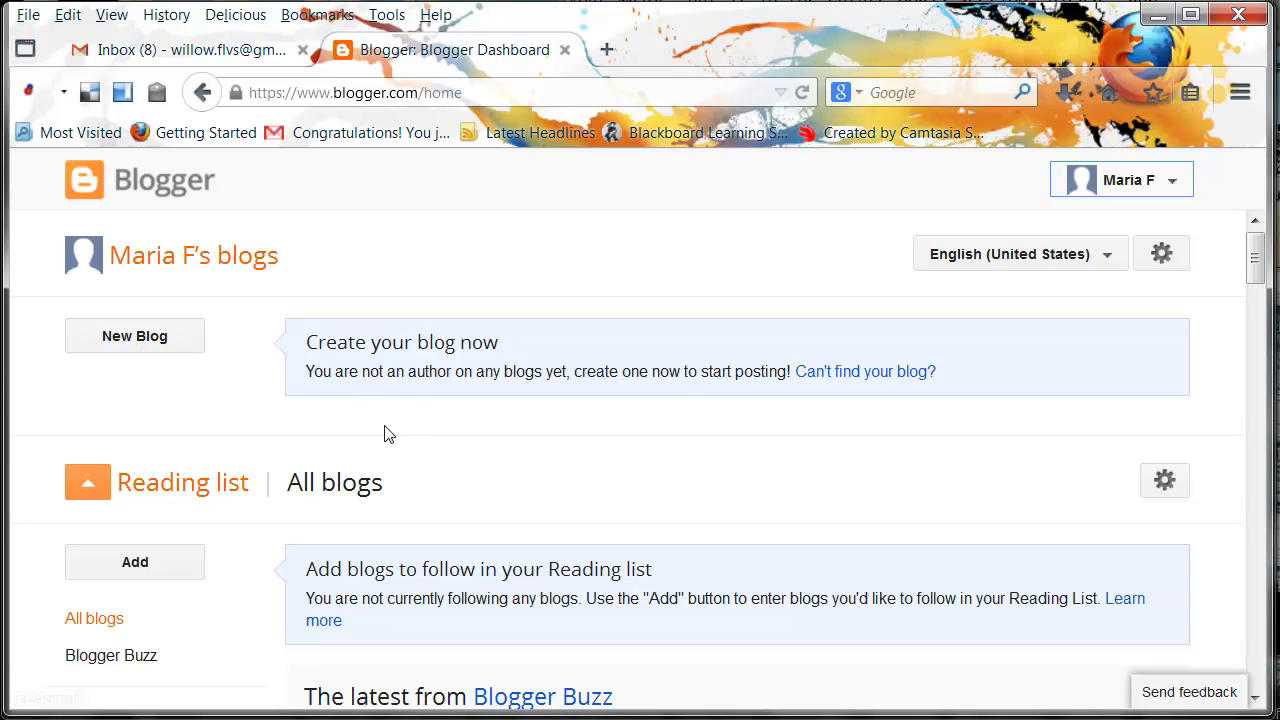
scroll(342, 361, "down", 1)
scroll(342, 361, "up", 1)
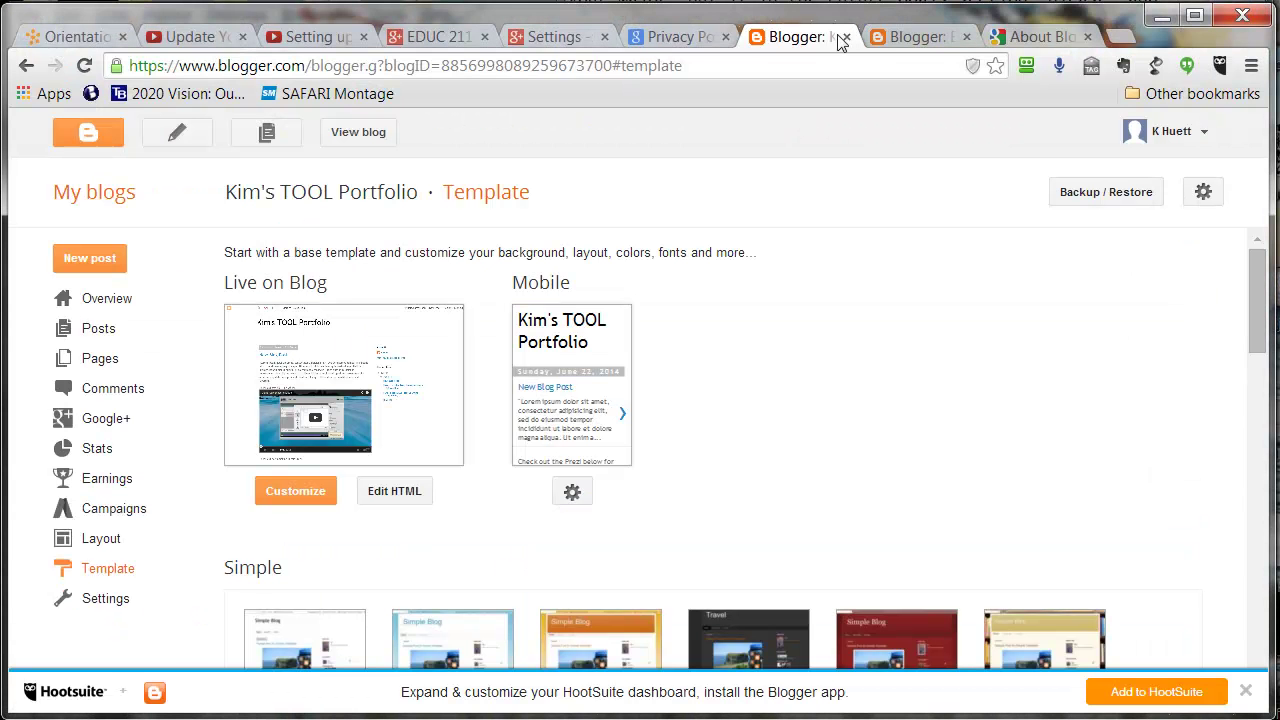
left_click(87, 197)
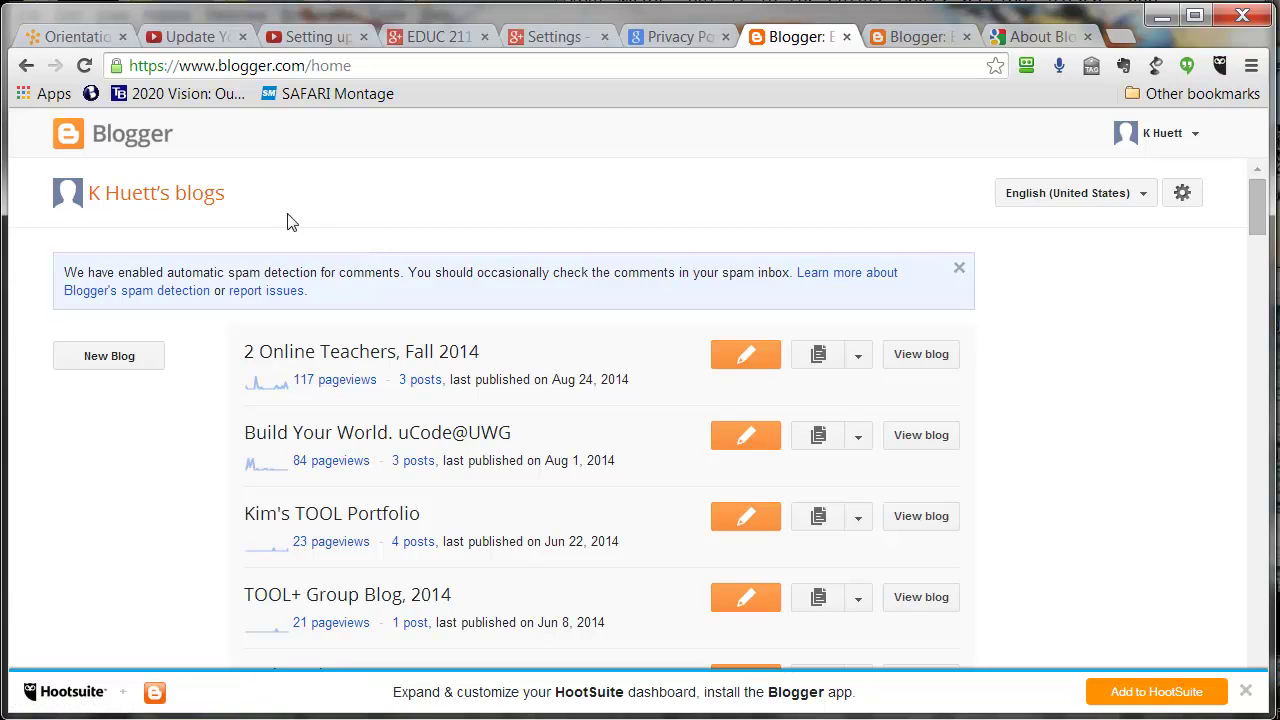
scroll(240, 280, "down", 2)
scroll(283, 363, "up", 1)
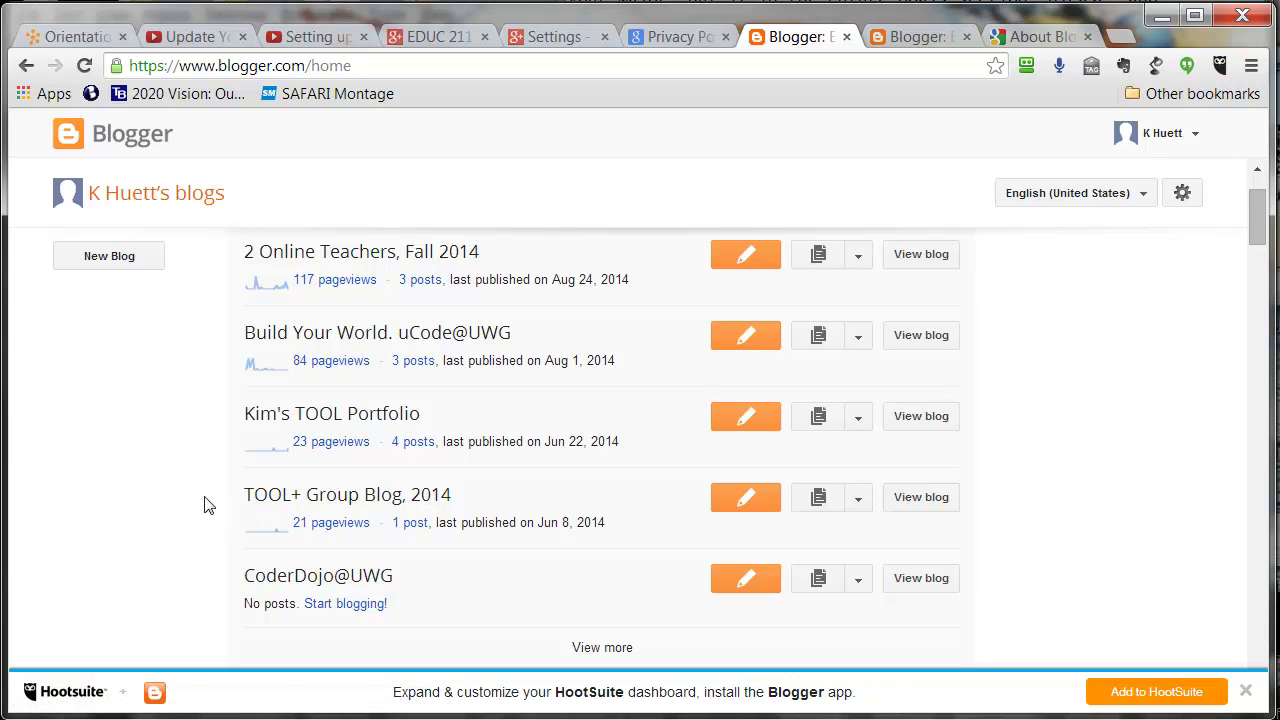
scroll(200, 503, "up", 1)
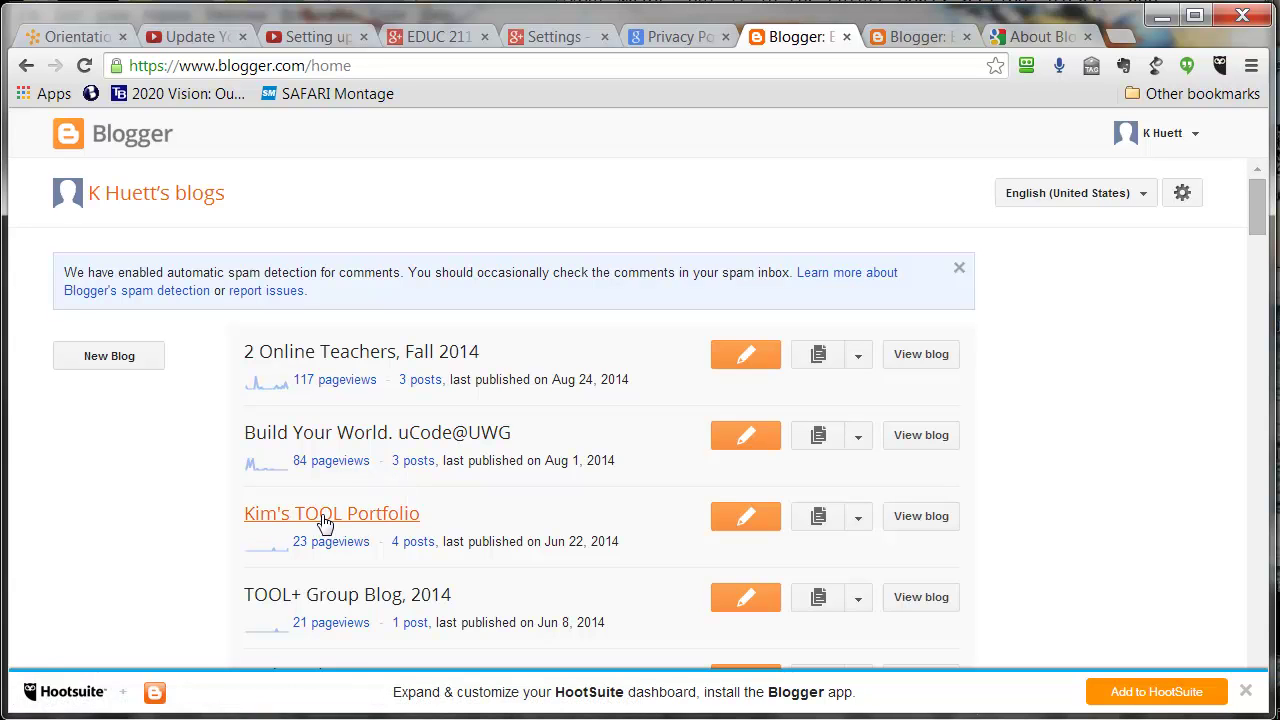
scroll(336, 557, "down", 2)
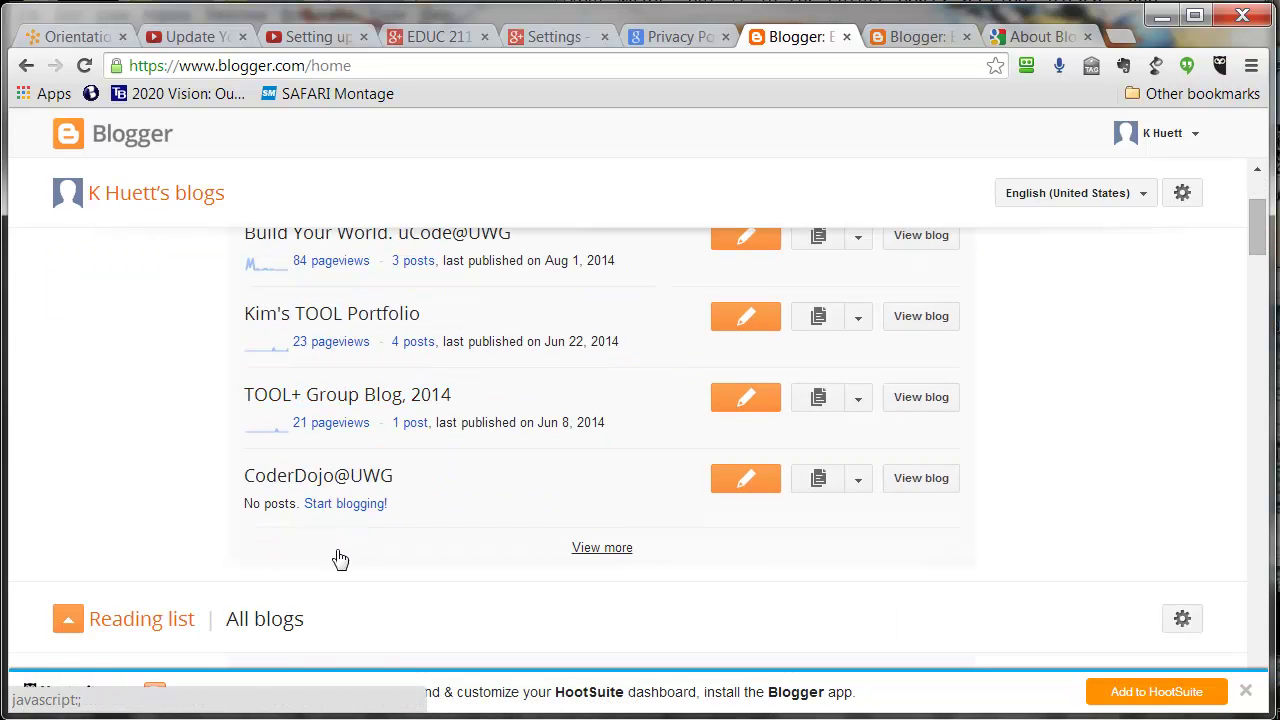
scroll(365, 495, "up", 1)
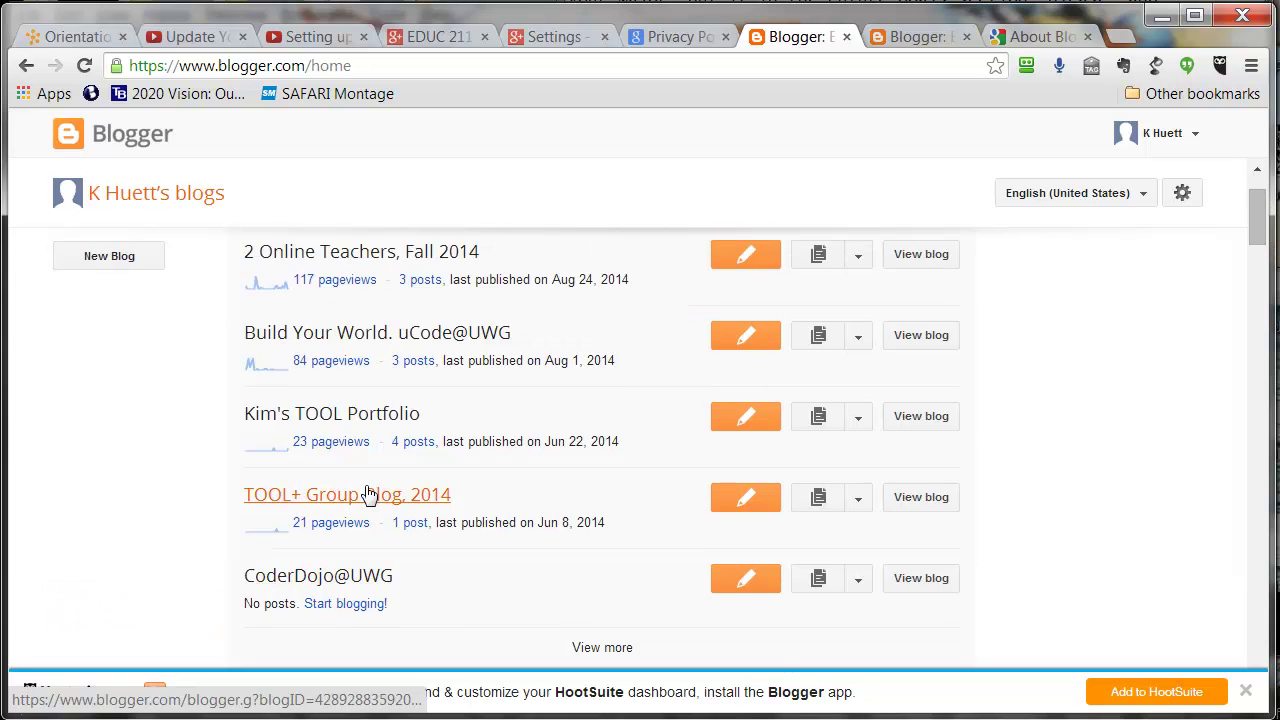
scroll(367, 494, "up", 1)
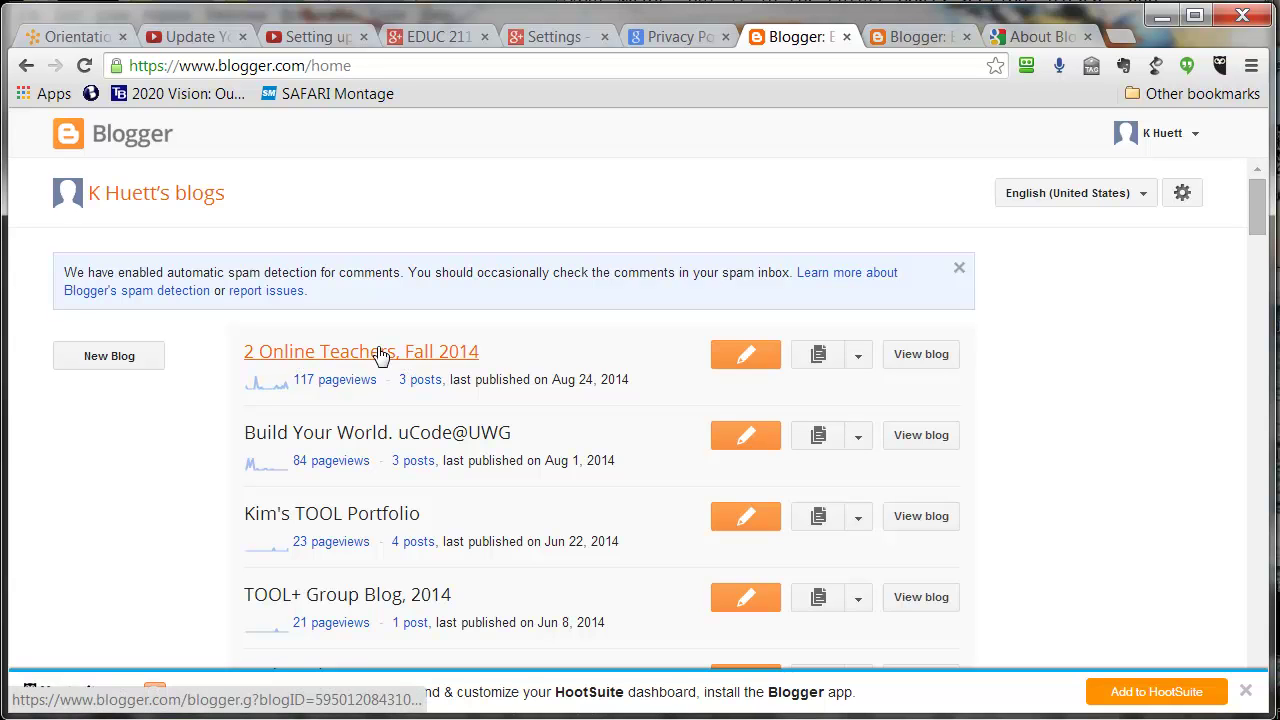
scroll(330, 413, "down", 1)
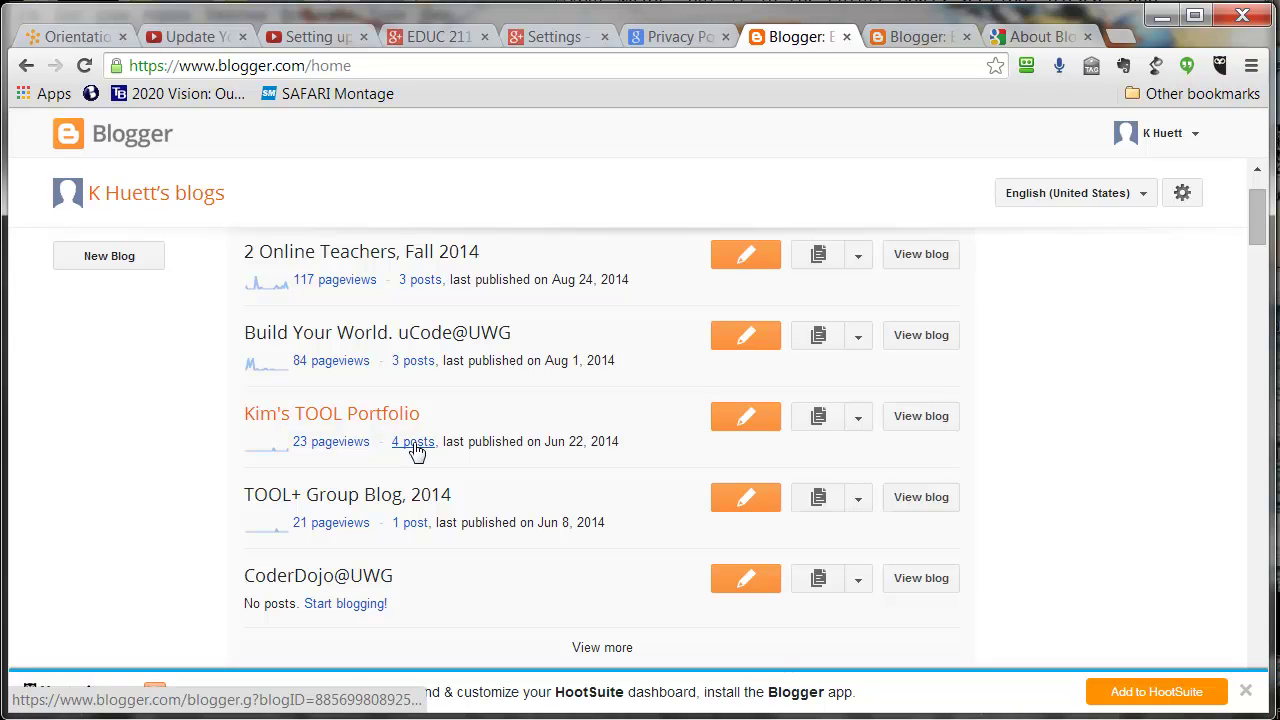
scroll(416, 450, "up", 1)
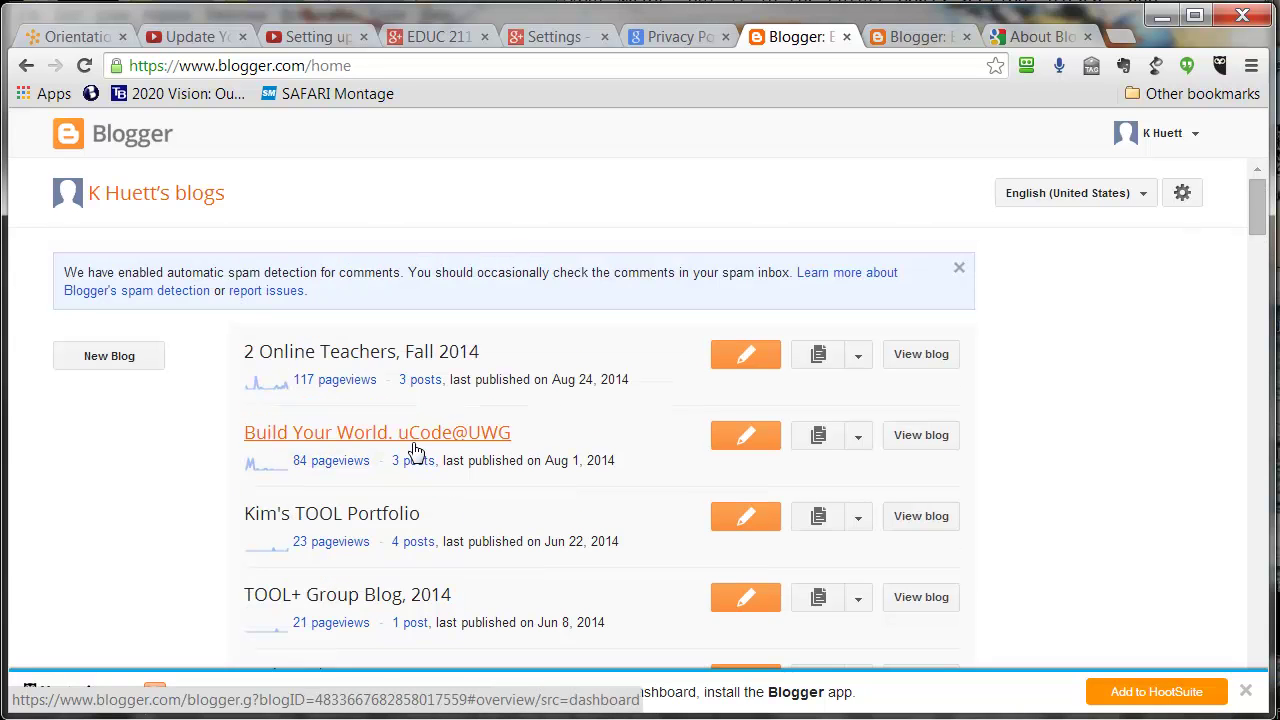
left_click(421, 383)
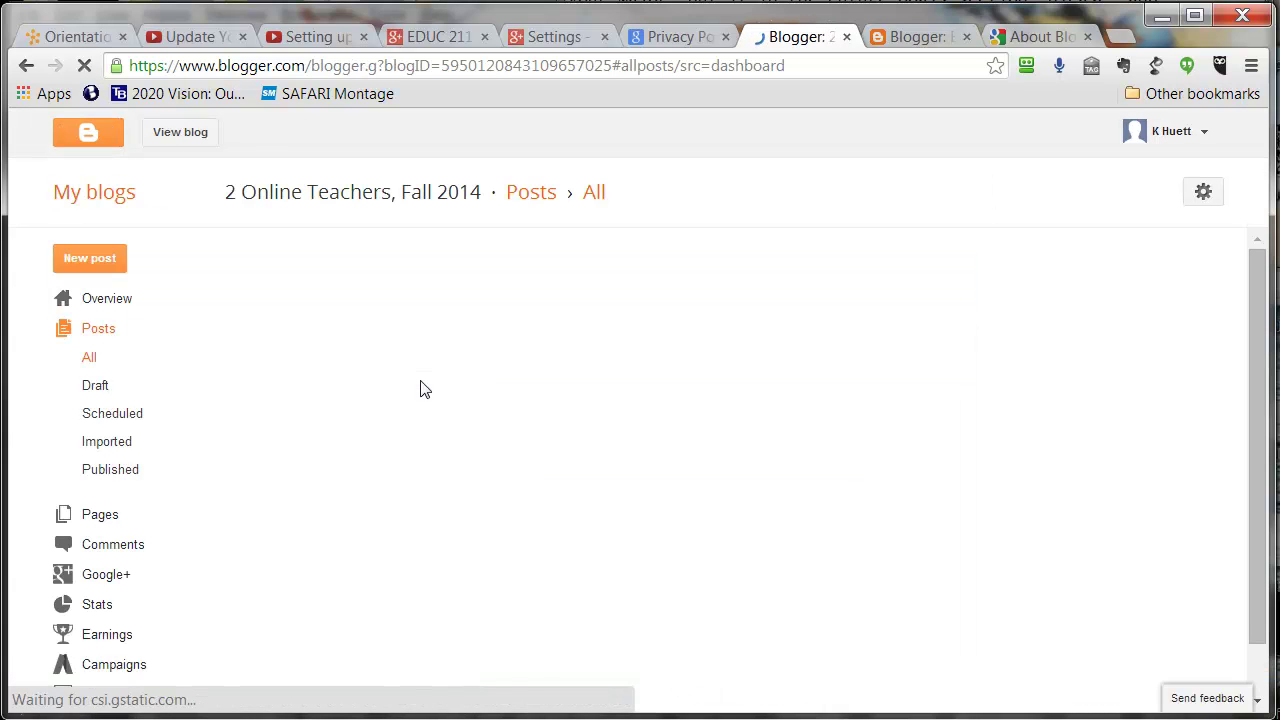
mouse_move(313, 320)
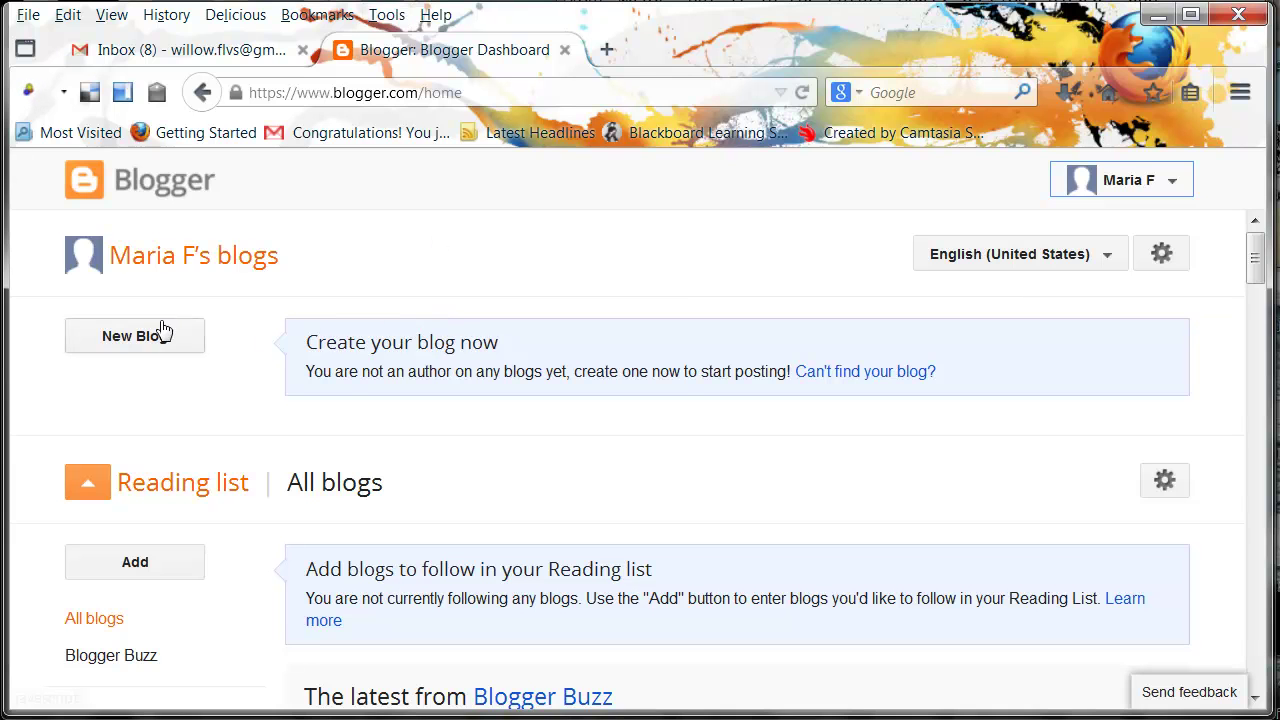
Title the new blog as the student's EDUC 2110 Blog, set an available blogspot address, and choose Ethereal
left_click(132, 347)
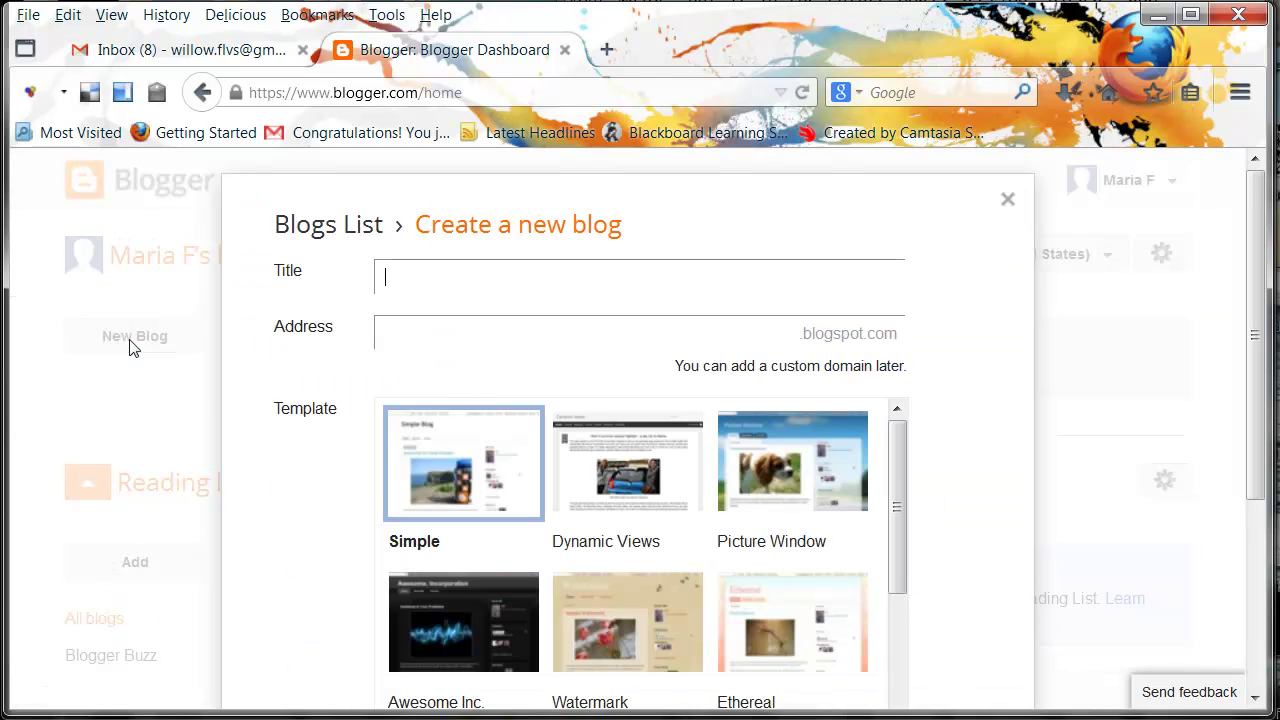
type("Maria's EDUC 2110 Blog")
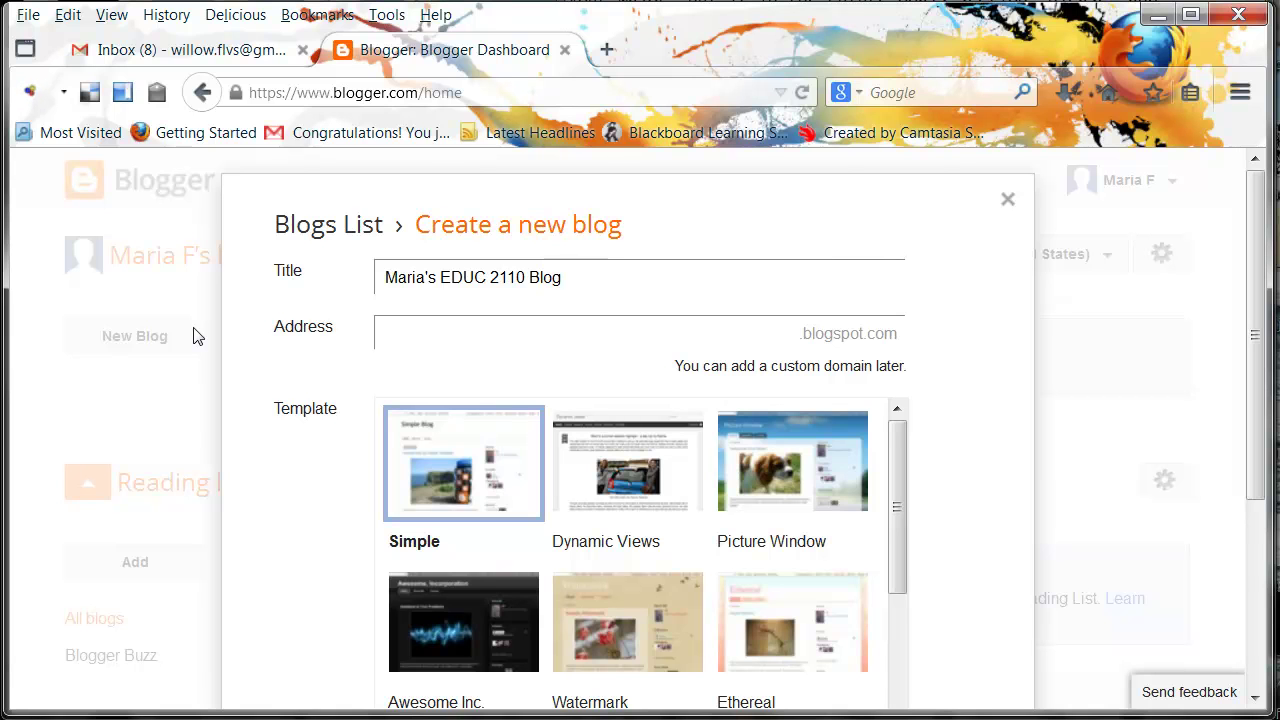
left_click(406, 323)
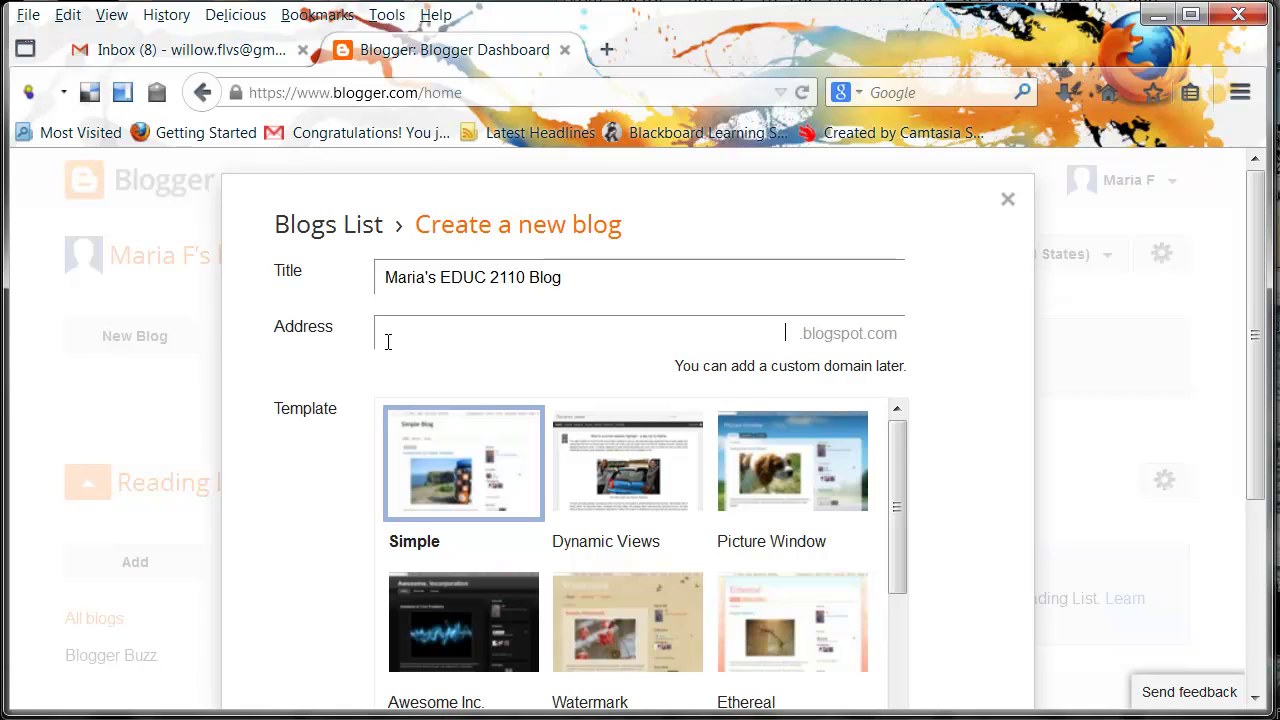
type("mariaeduc")
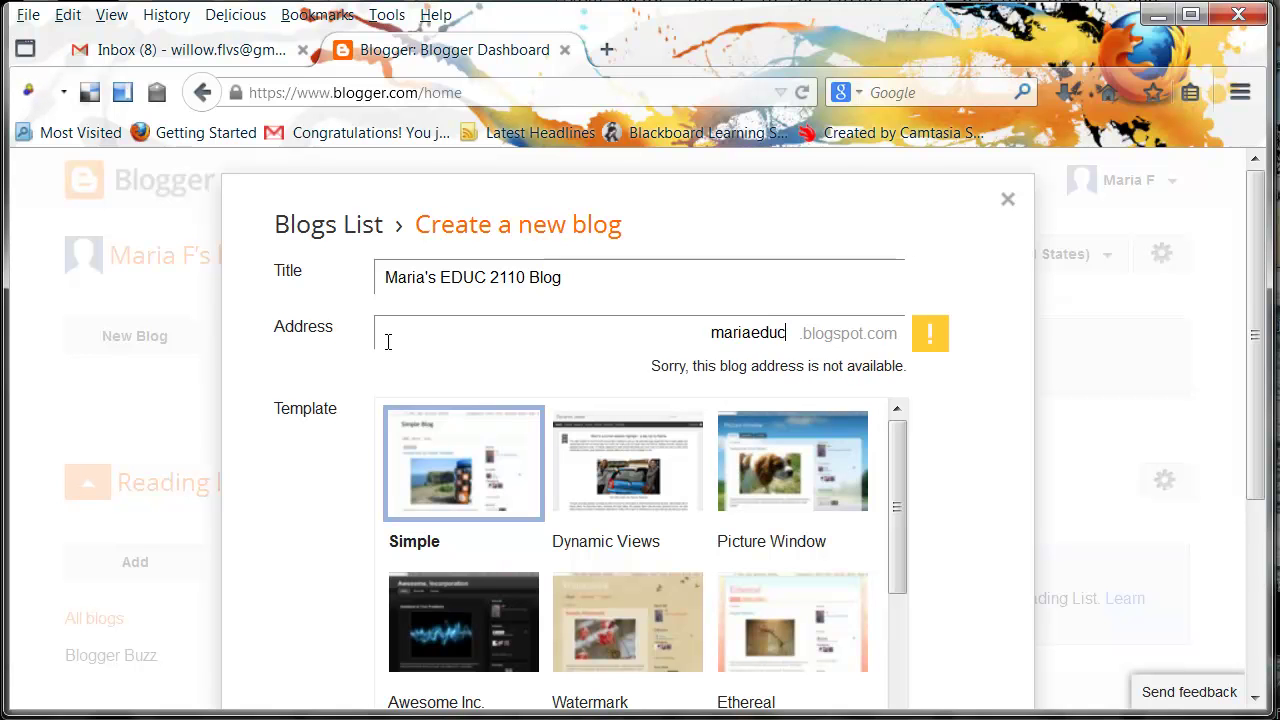
type("2110")
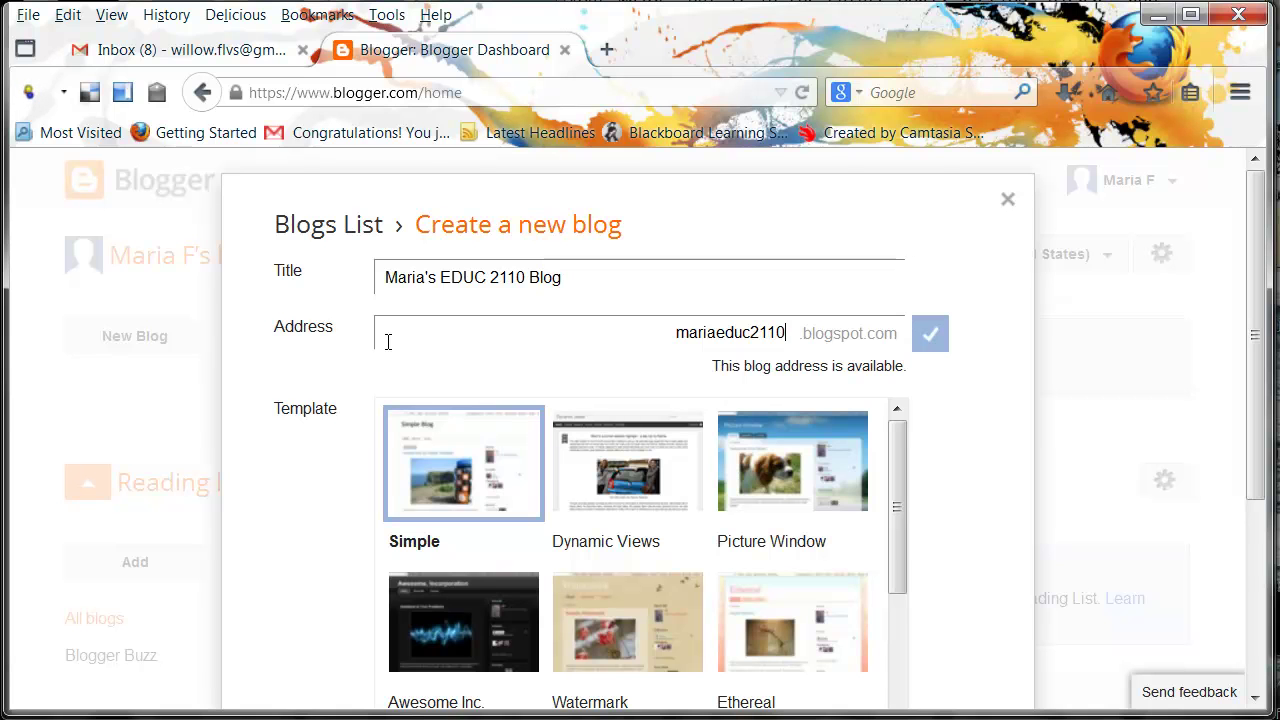
scroll(446, 420, "down", 1)
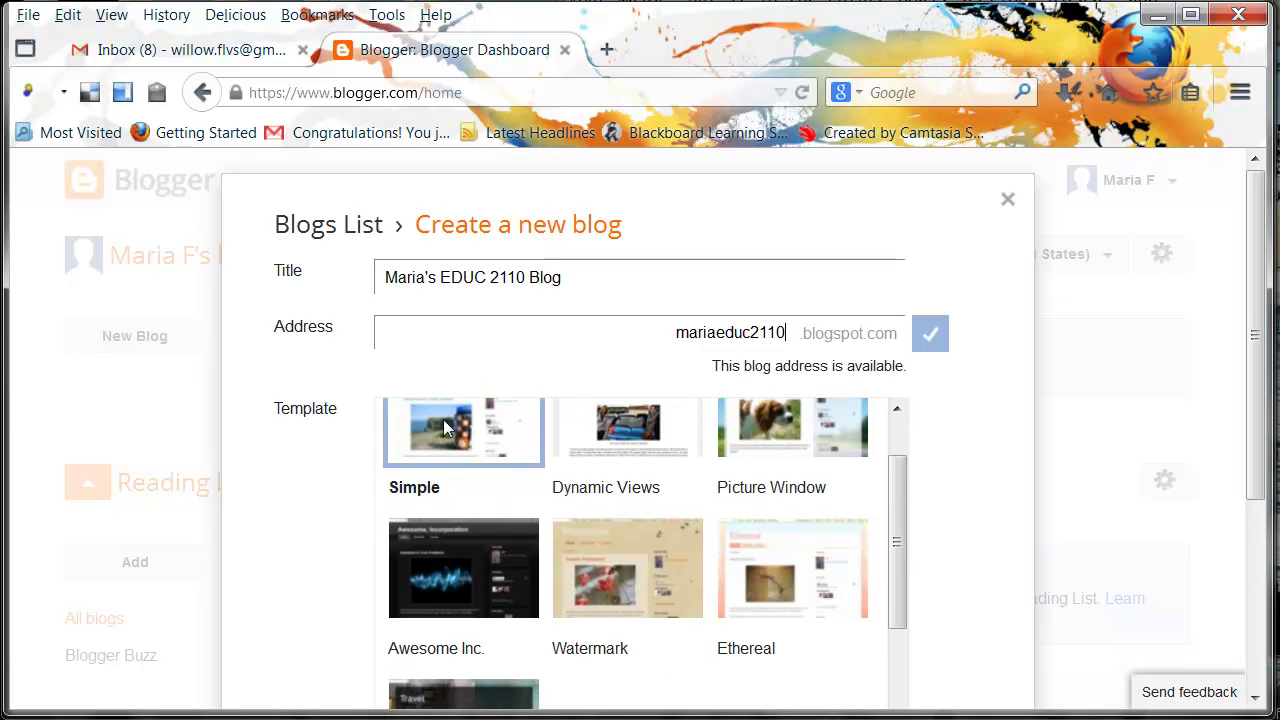
left_click(799, 564)
left_click_drag(1246, 309, 1258, 450)
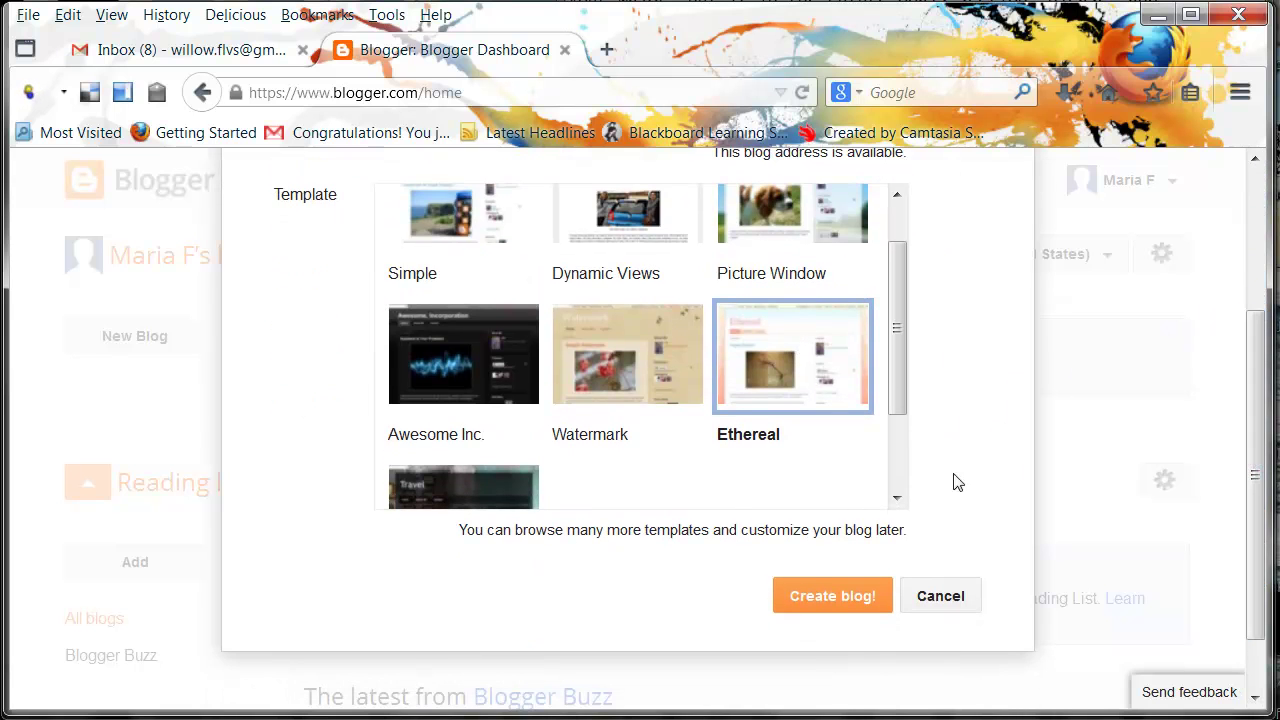
left_click_drag(740, 530, 908, 537)
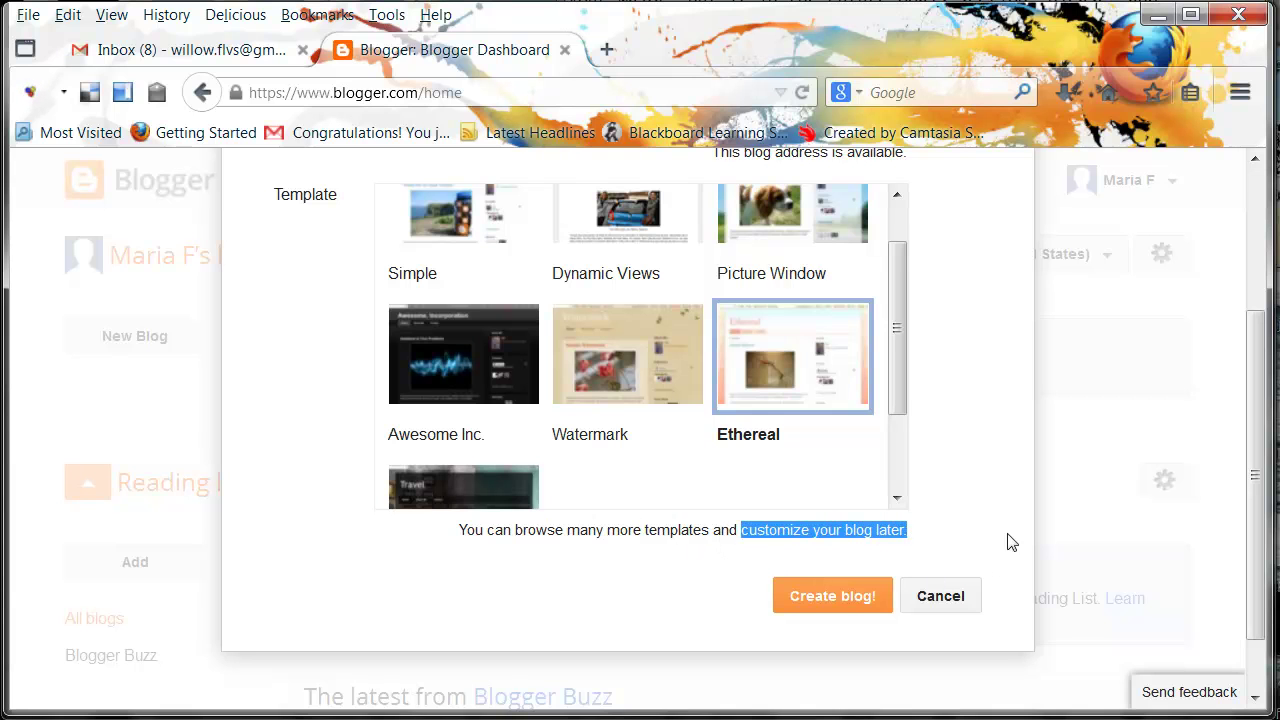
Create the EDUC 2110 blog, then start another new blog from the dashboard
left_click(830, 598)
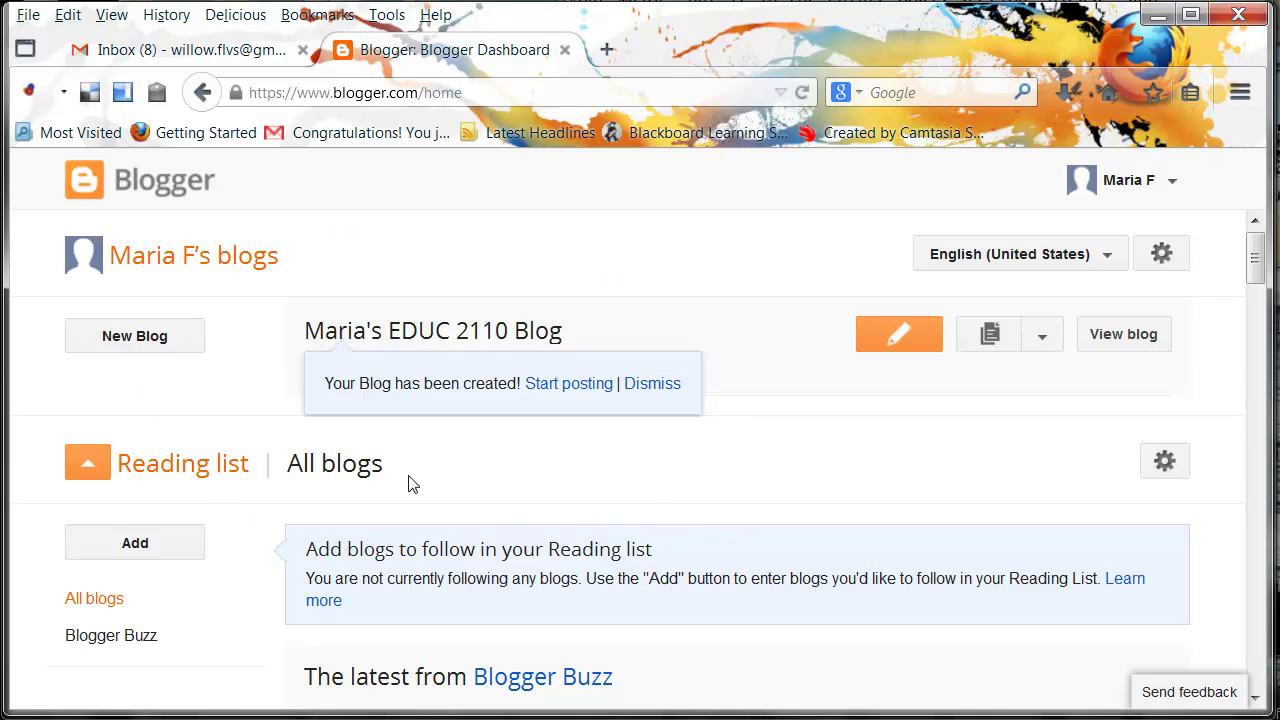
left_click(130, 340)
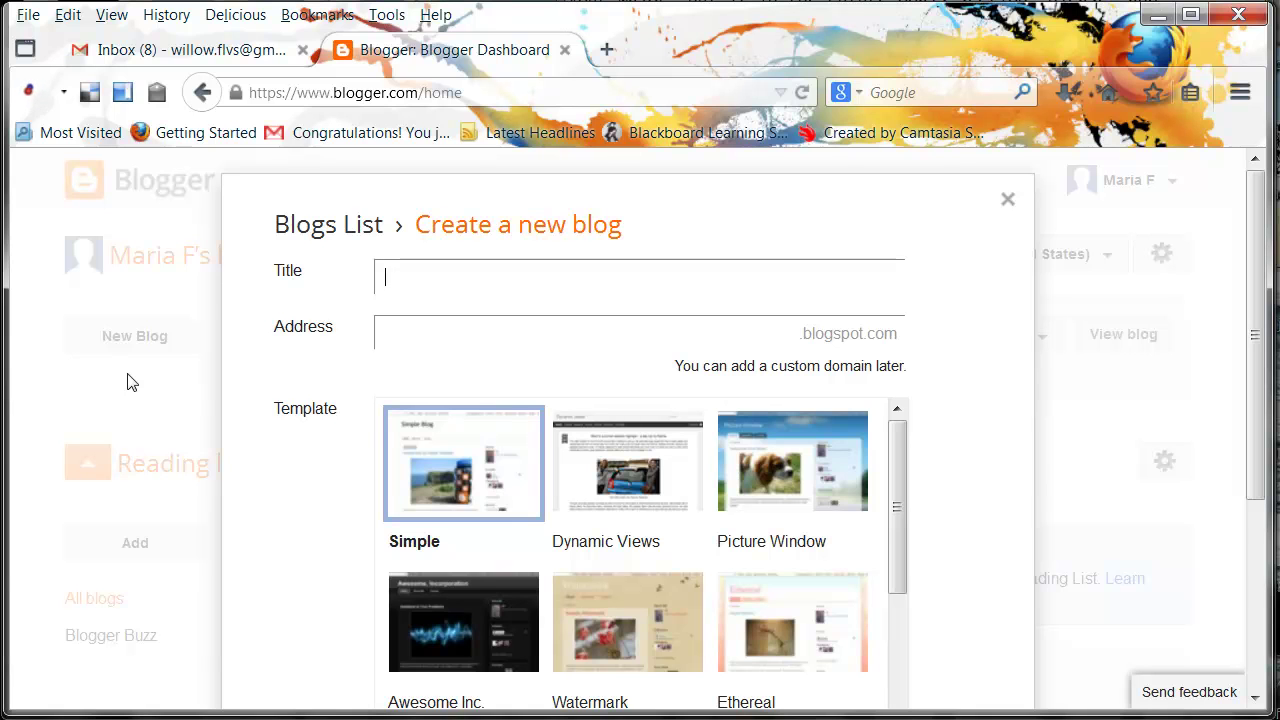
Create 'Roller Derby in Atlanta' at rollerderbyatlanta.blogspot.com using the Awesome Inc. template
type("Roller")
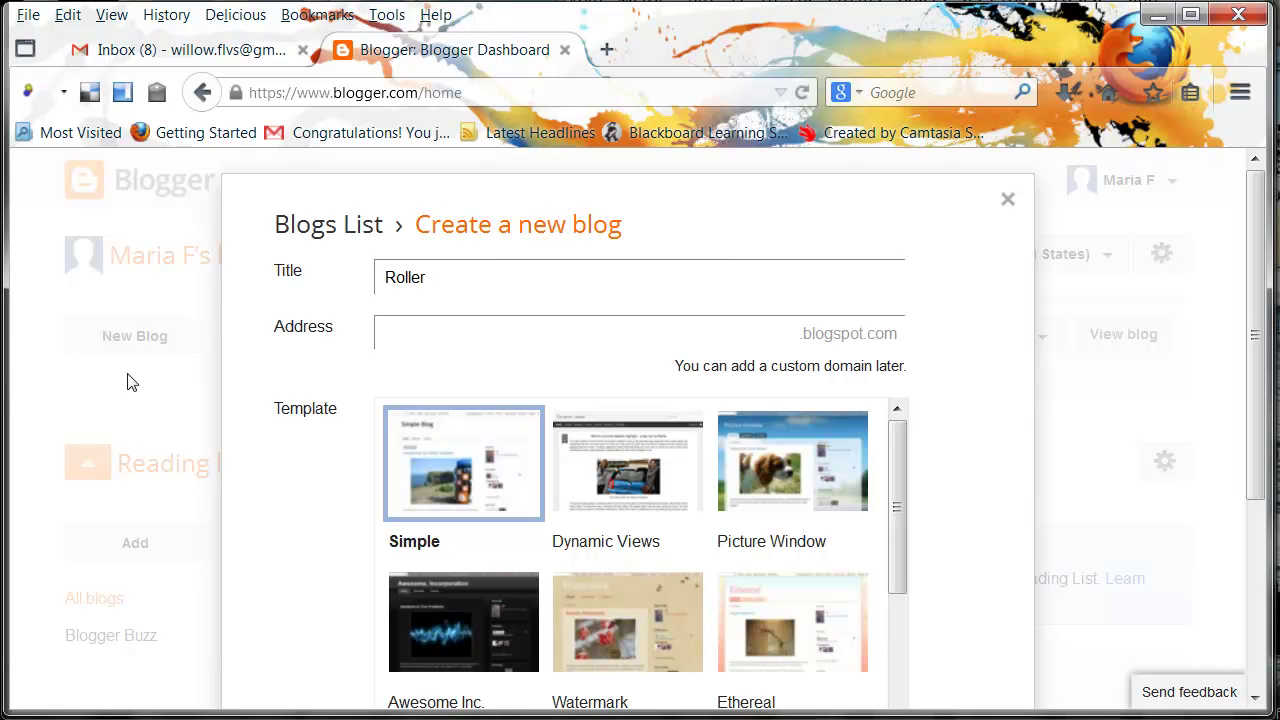
type(" Derby in Atlant")
key("BackSpace")
key("BackSpace")
key("BackSpace")
key("BackSpace")
type("lanta")
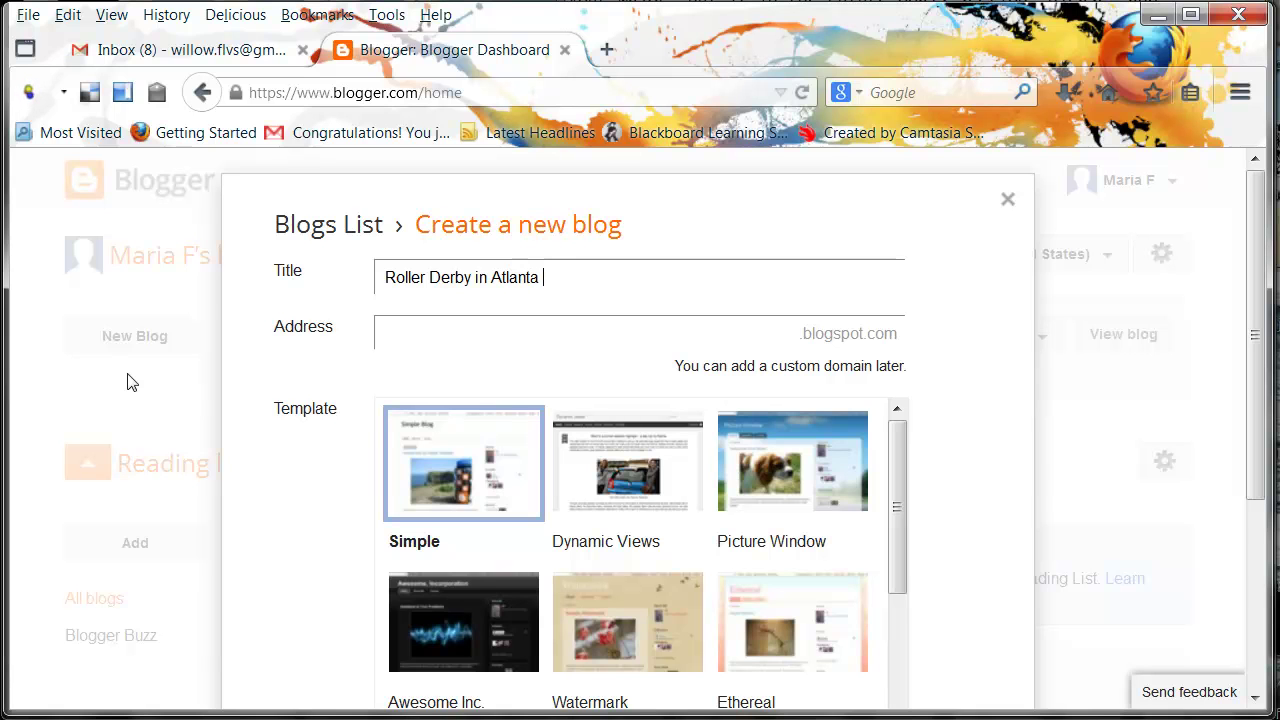
left_click(397, 327)
type("rollerderbyatlanta")
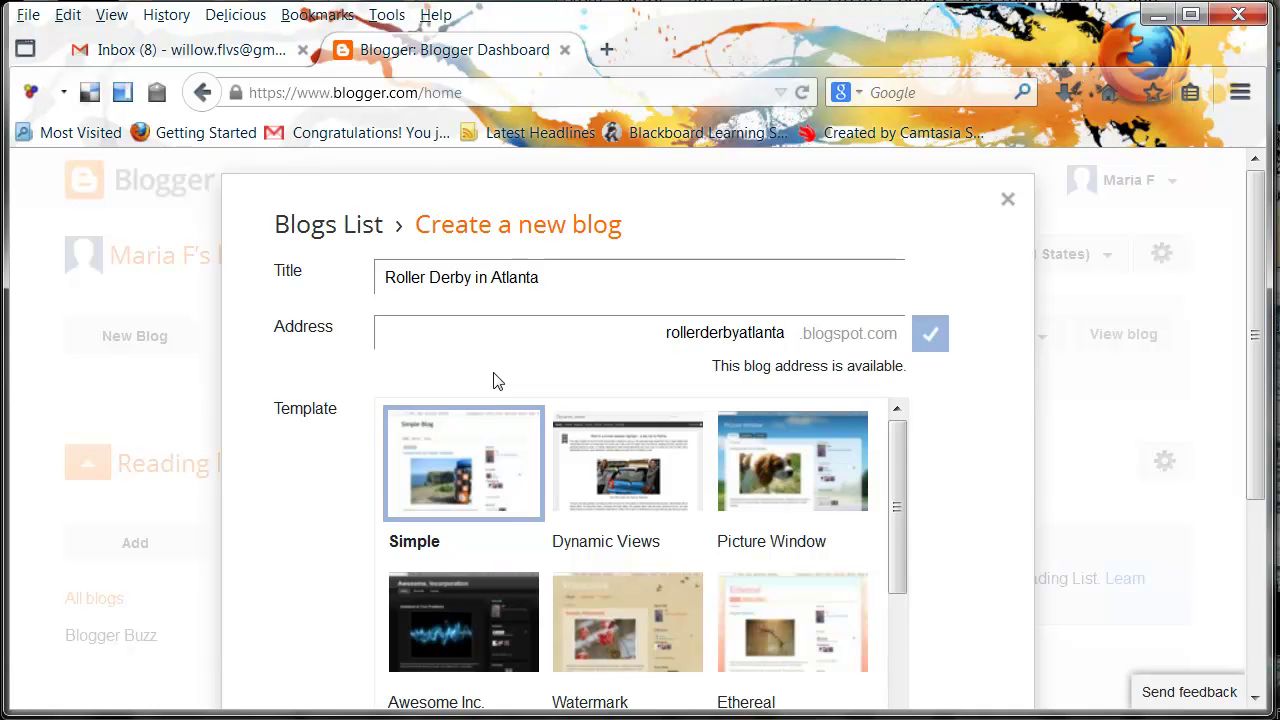
left_click(491, 617)
scroll(496, 613, "down", 2)
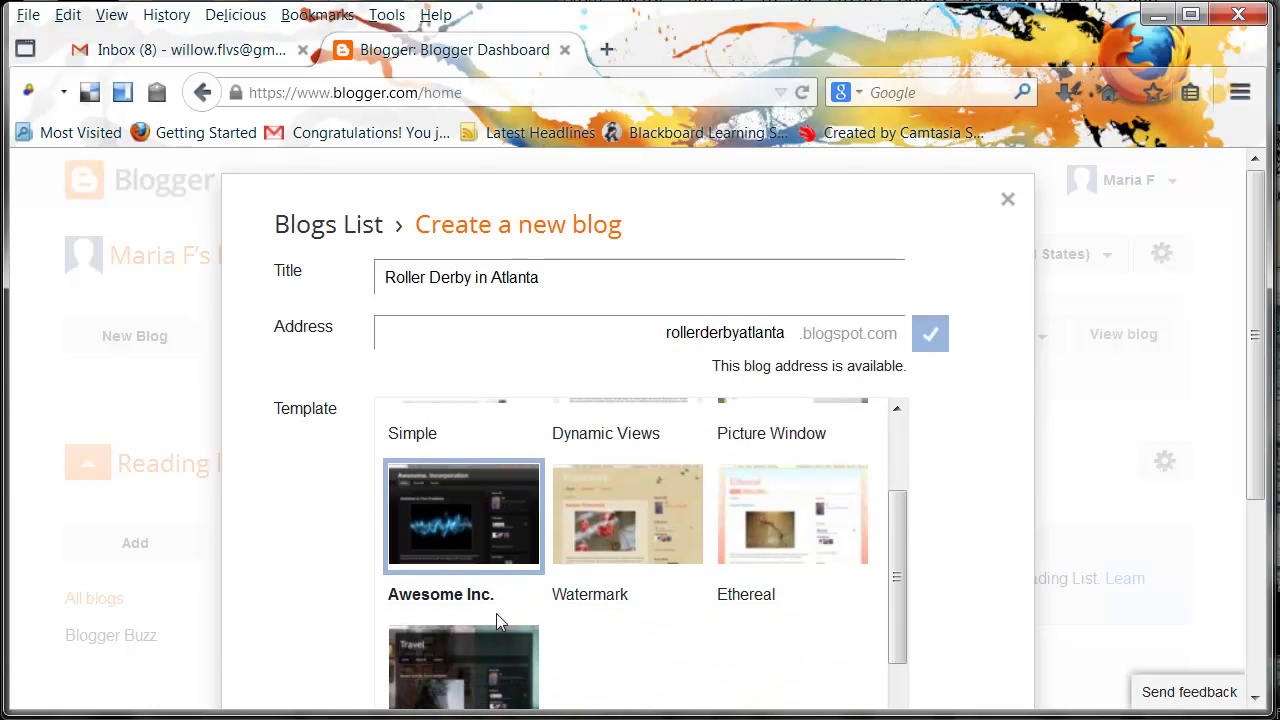
scroll(690, 596, "down", 1)
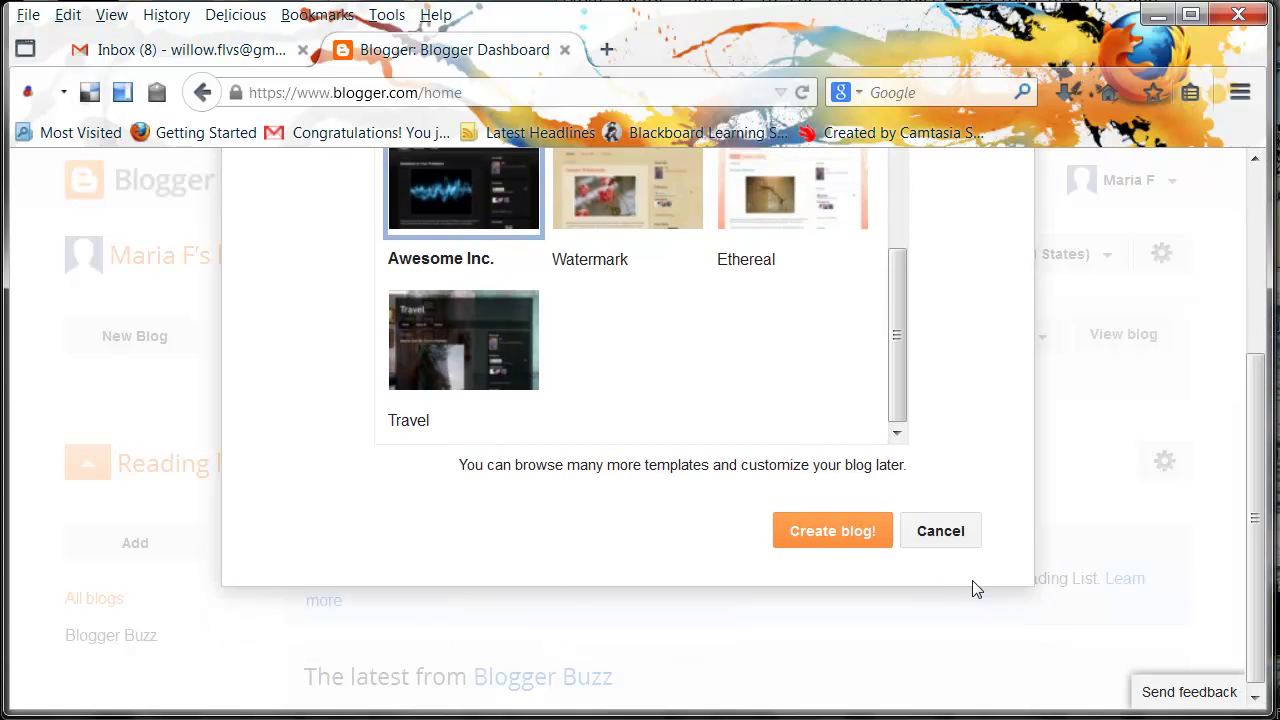
left_click(834, 583)
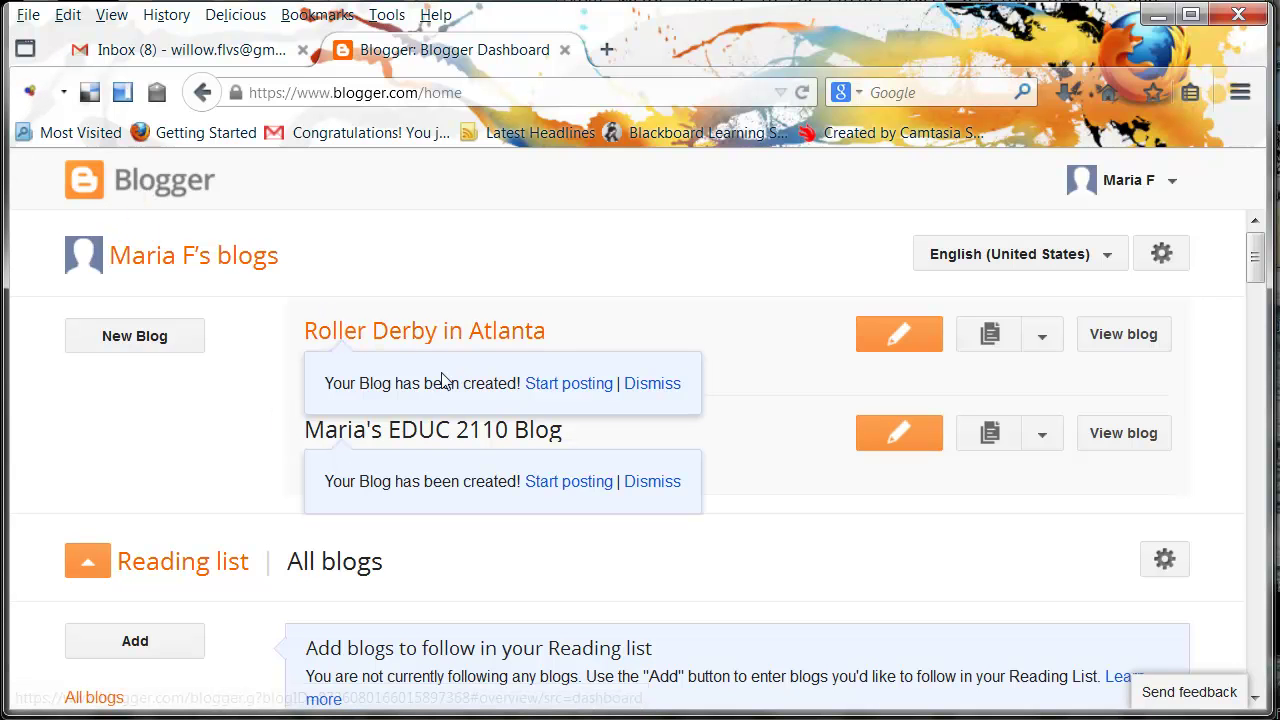
Dismiss the blog-created notices for Roller Derby in Atlanta and the EDUC 2110 blog
left_click(660, 388)
left_click(658, 484)
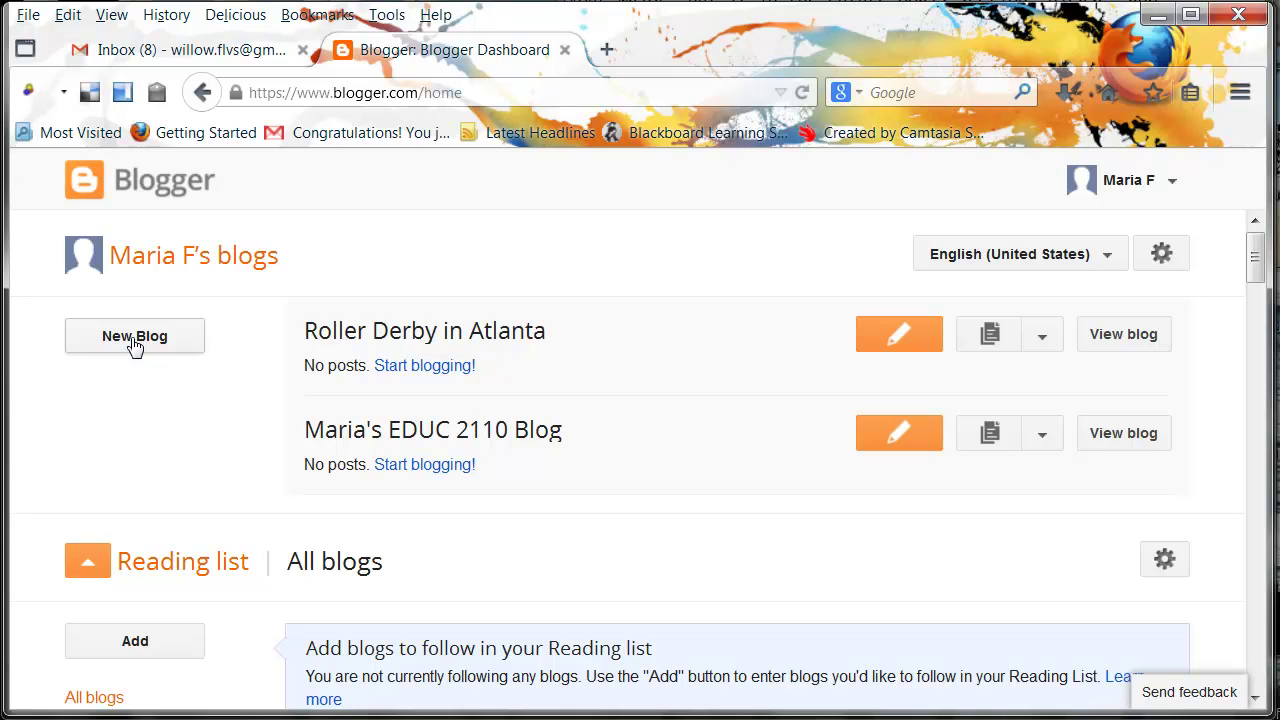
Glance at the Roller Derby blog's section menu, then open the EDUC 2110 blog's Overview page
left_click(1042, 342)
left_click_drag(1064, 440, 1063, 370)
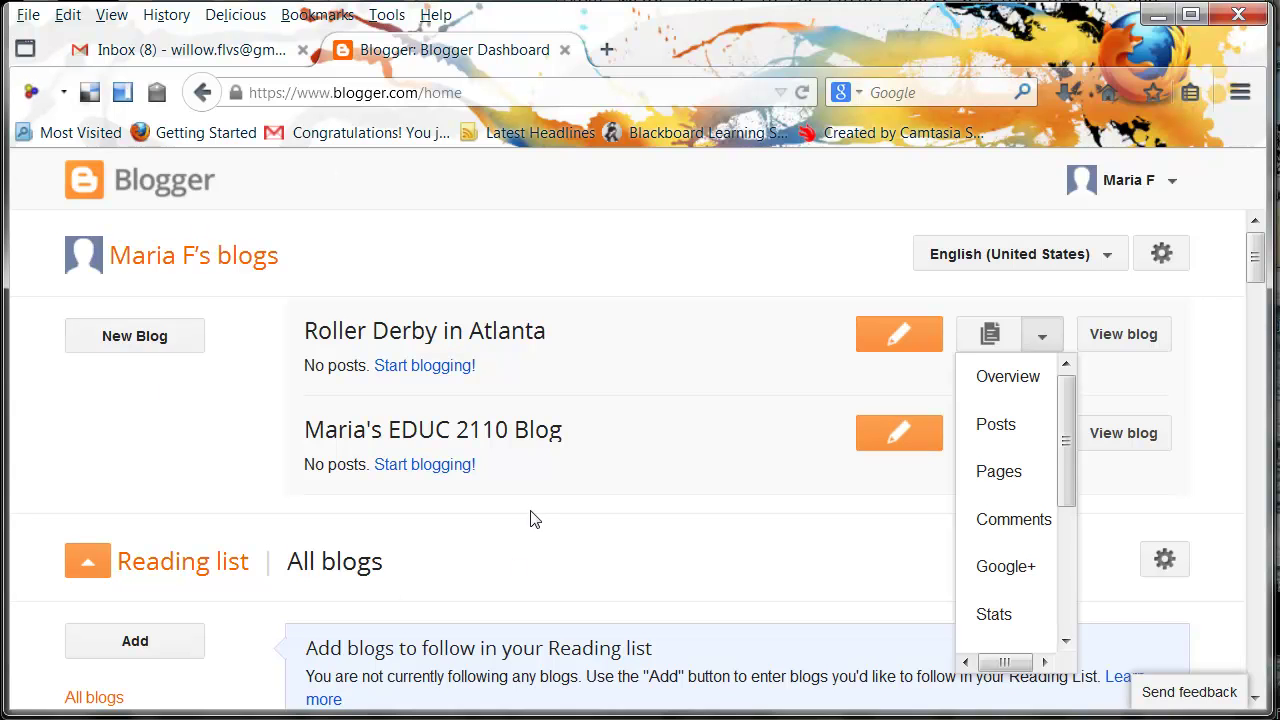
left_click(418, 440)
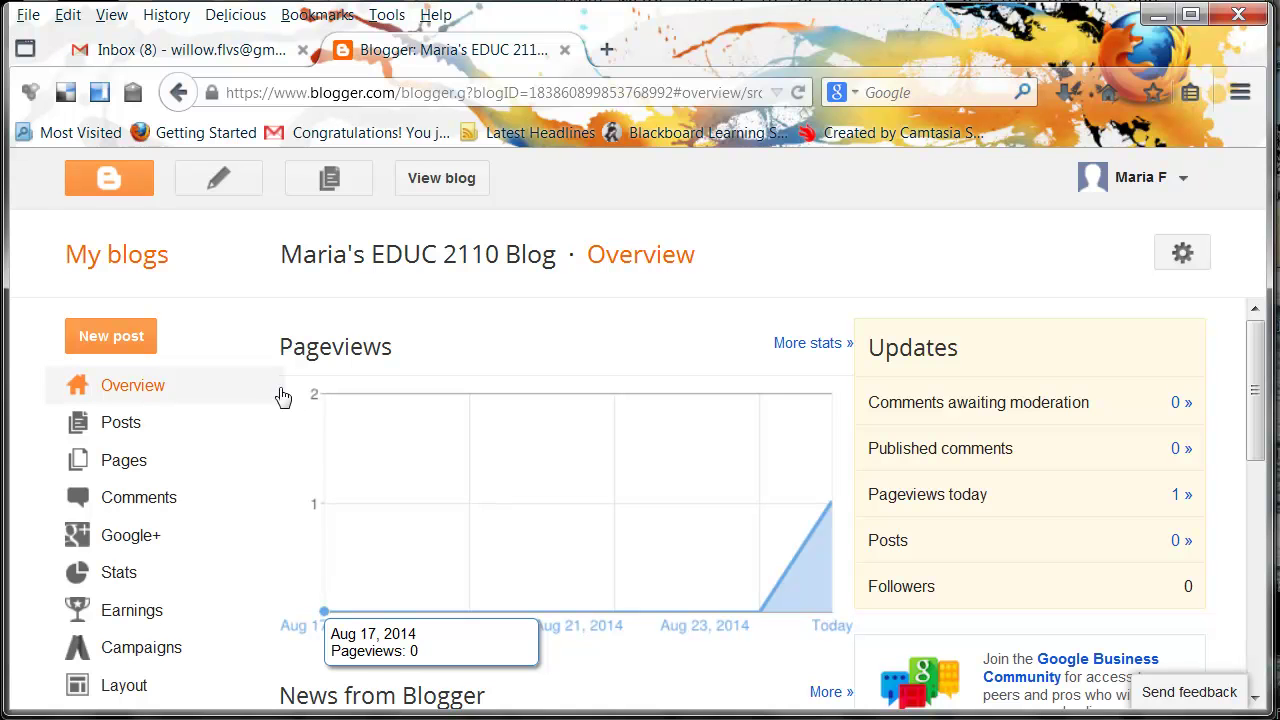
Open the EDUC 2110 blog's All posts list, which shows no posts yet
scroll(278, 397, "down", 2)
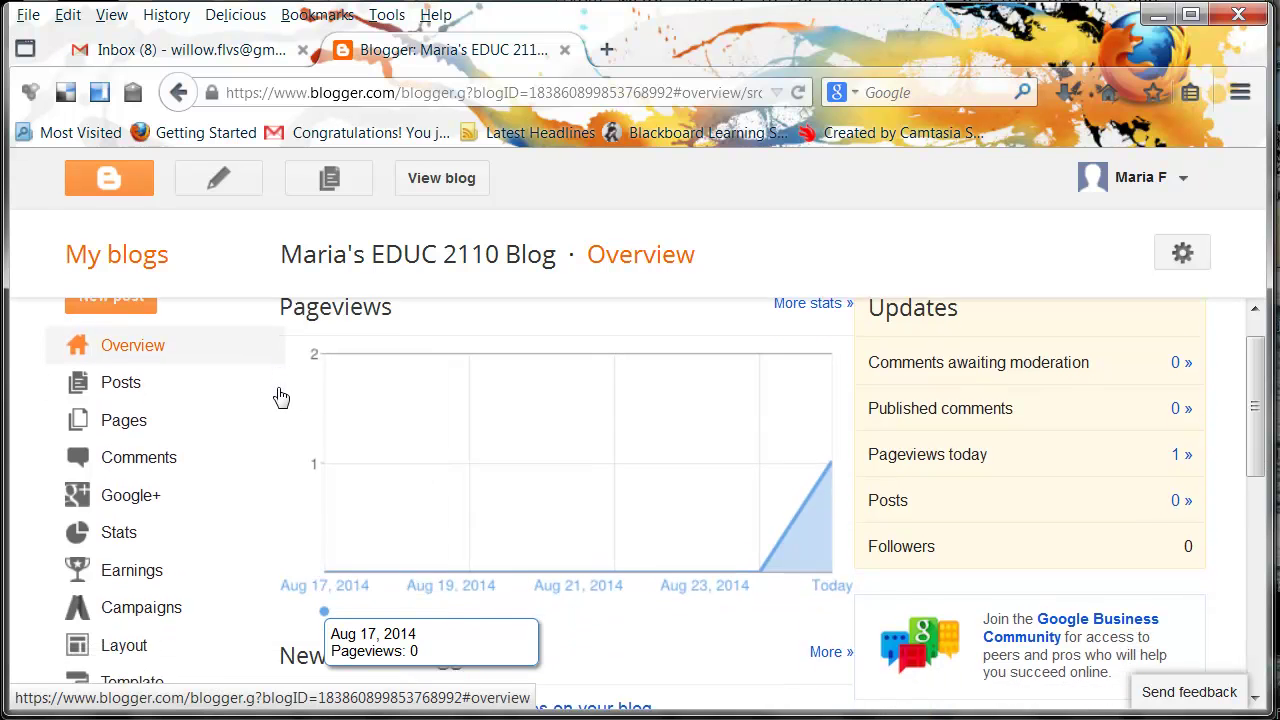
scroll(270, 398, "up", 1)
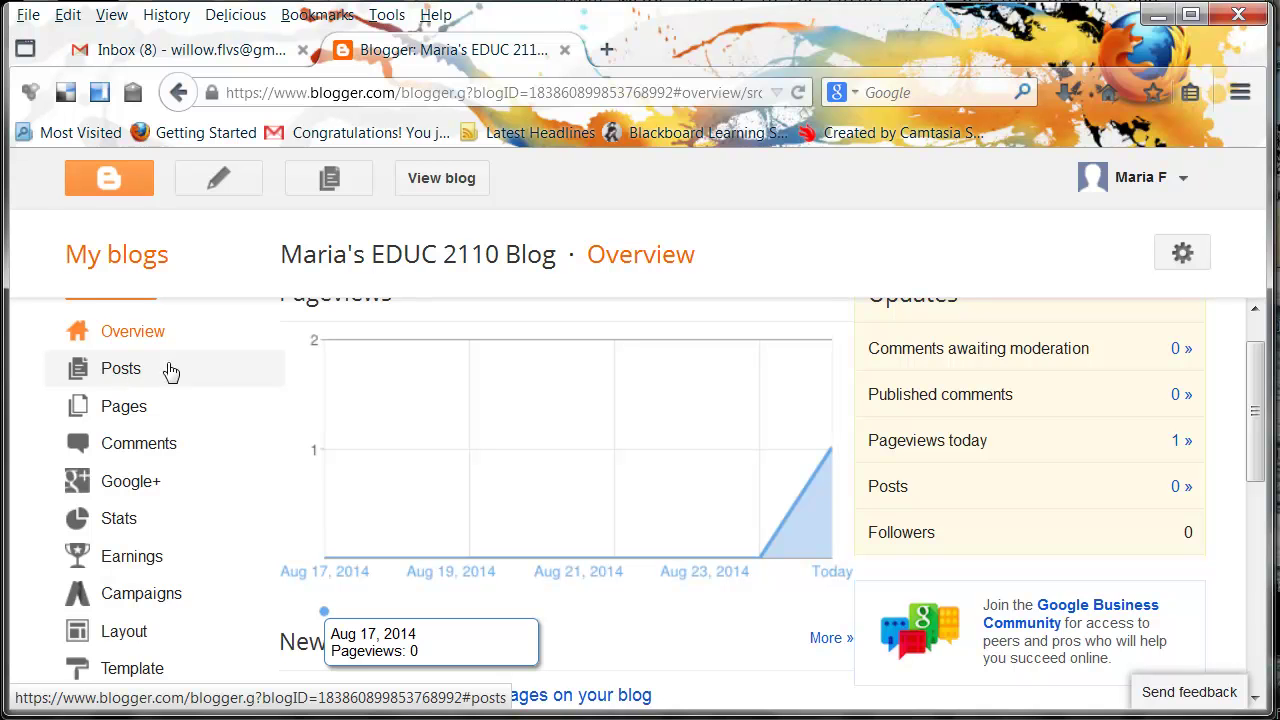
scroll(191, 389, "up", 1)
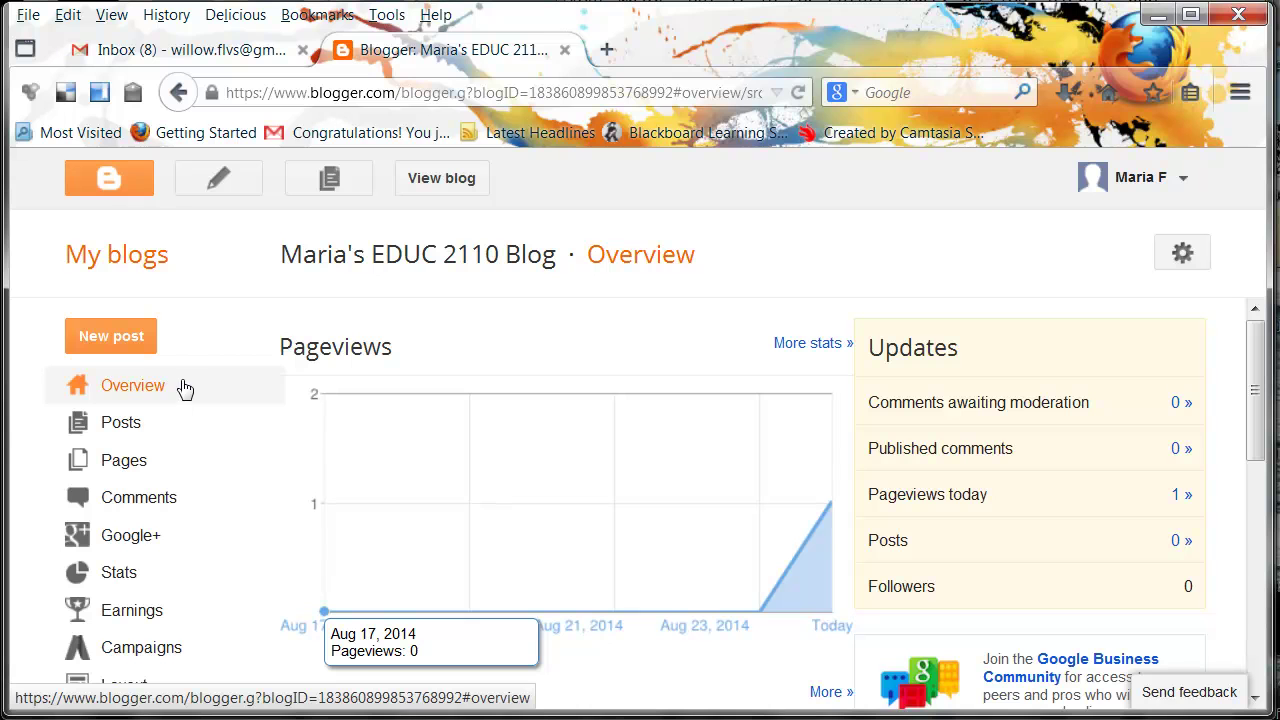
left_click(122, 430)
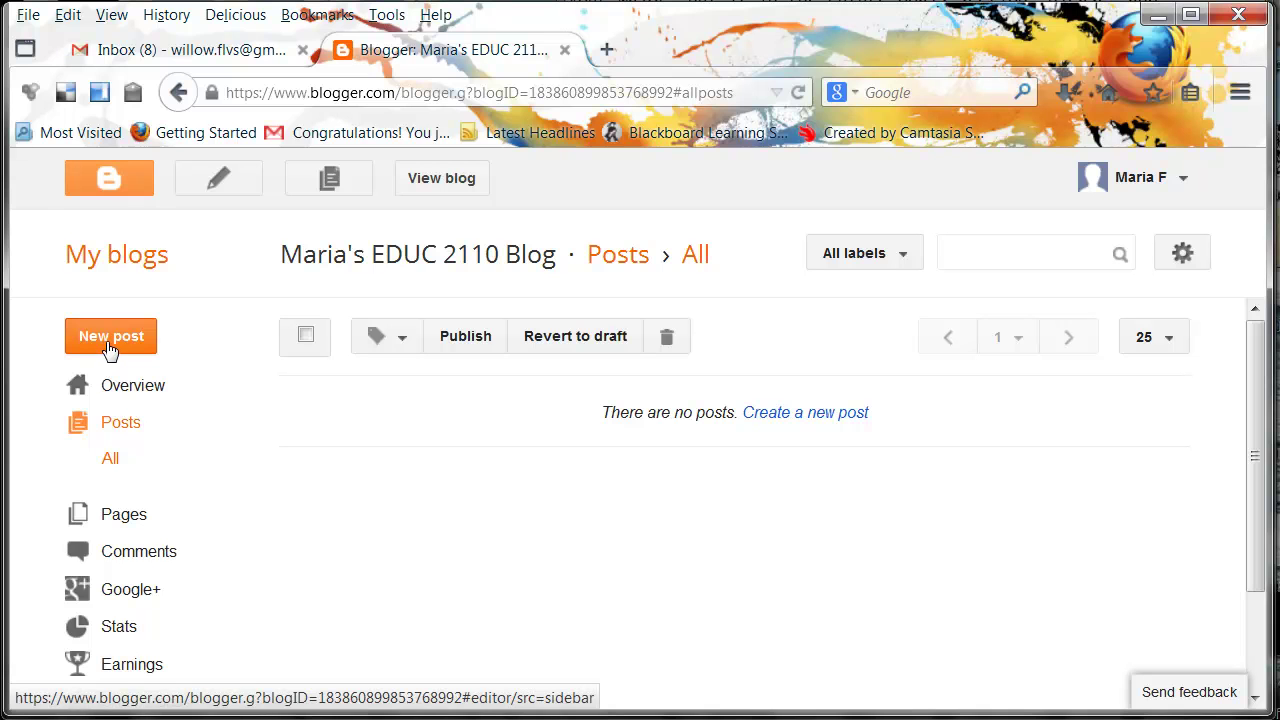
Start a new post and copy the title 'Session 1: US V. World' from the course instructions
left_click(783, 423)
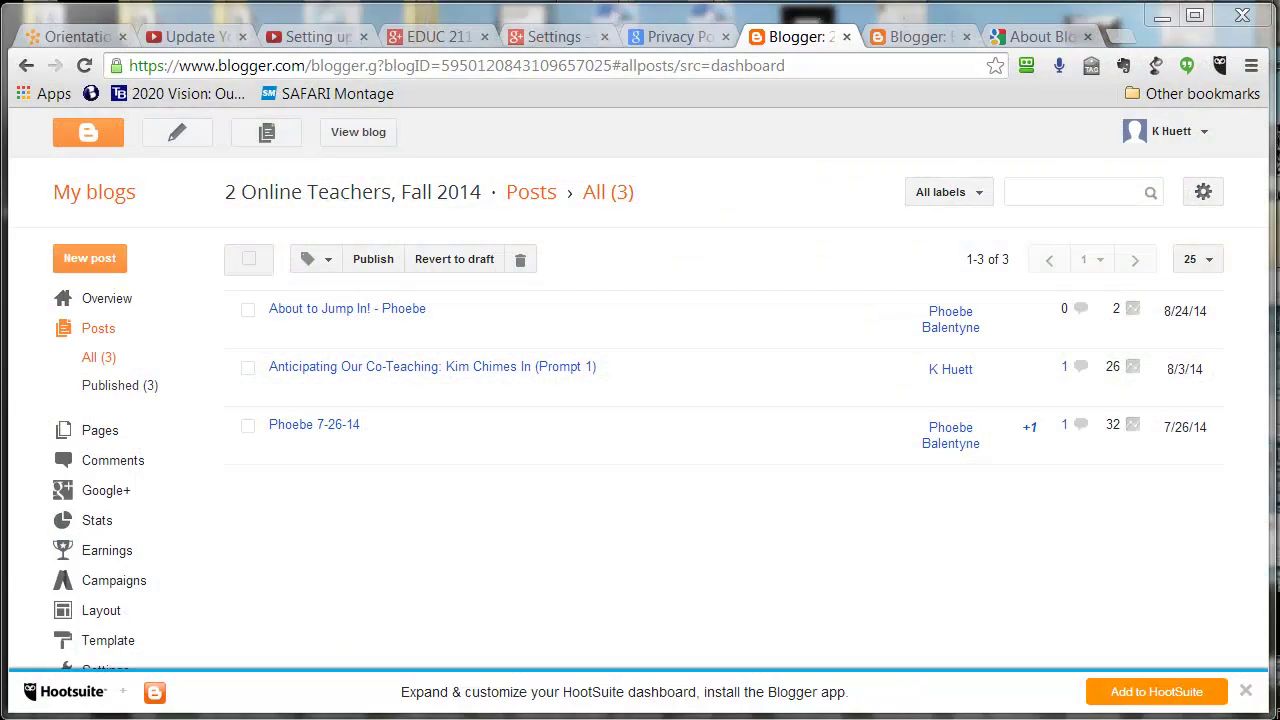
left_click(77, 37)
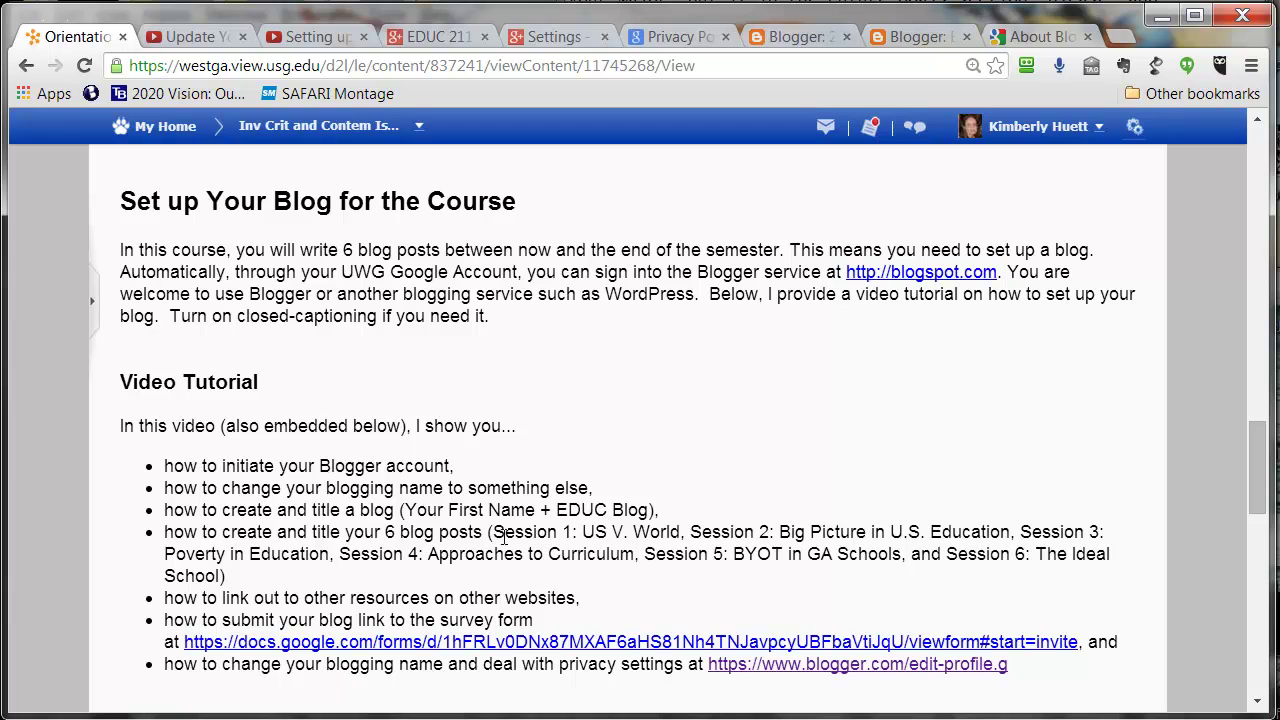
left_click_drag(494, 532, 686, 535)
left_click(538, 530)
left_click_drag(492, 532, 682, 532)
key("ctrl+c")
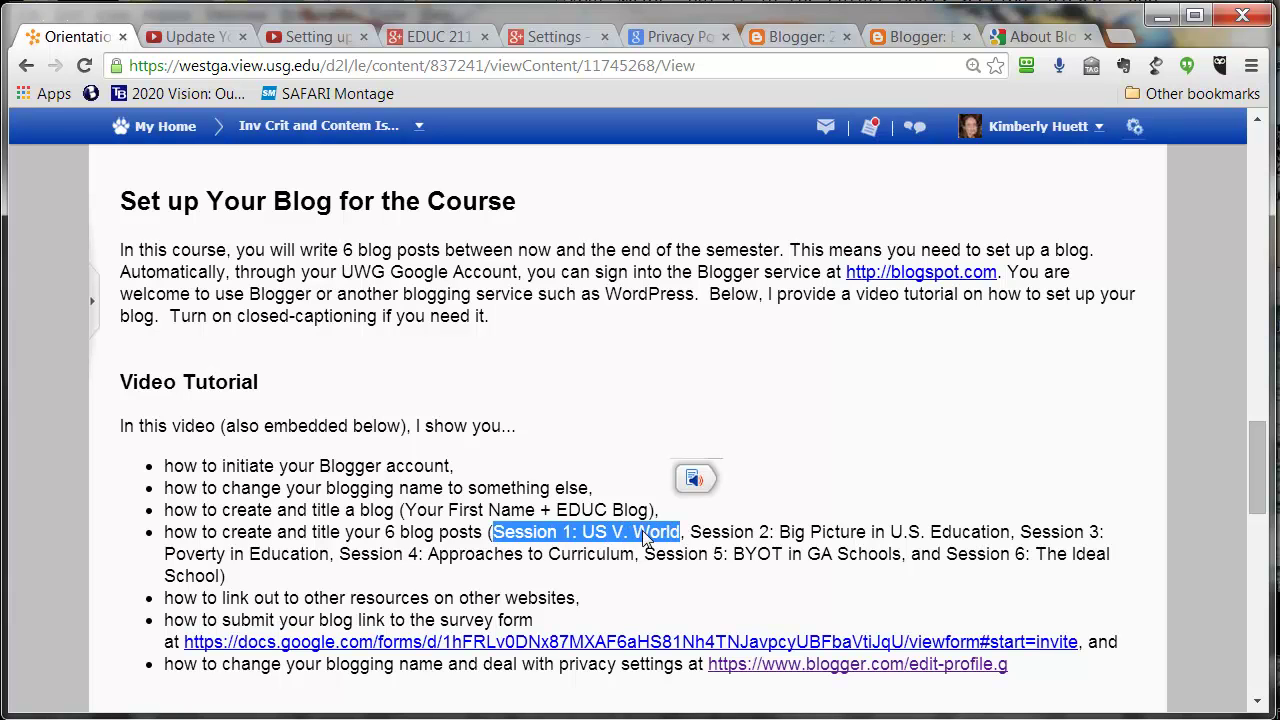
right_click(643, 538)
left_click(680, 545)
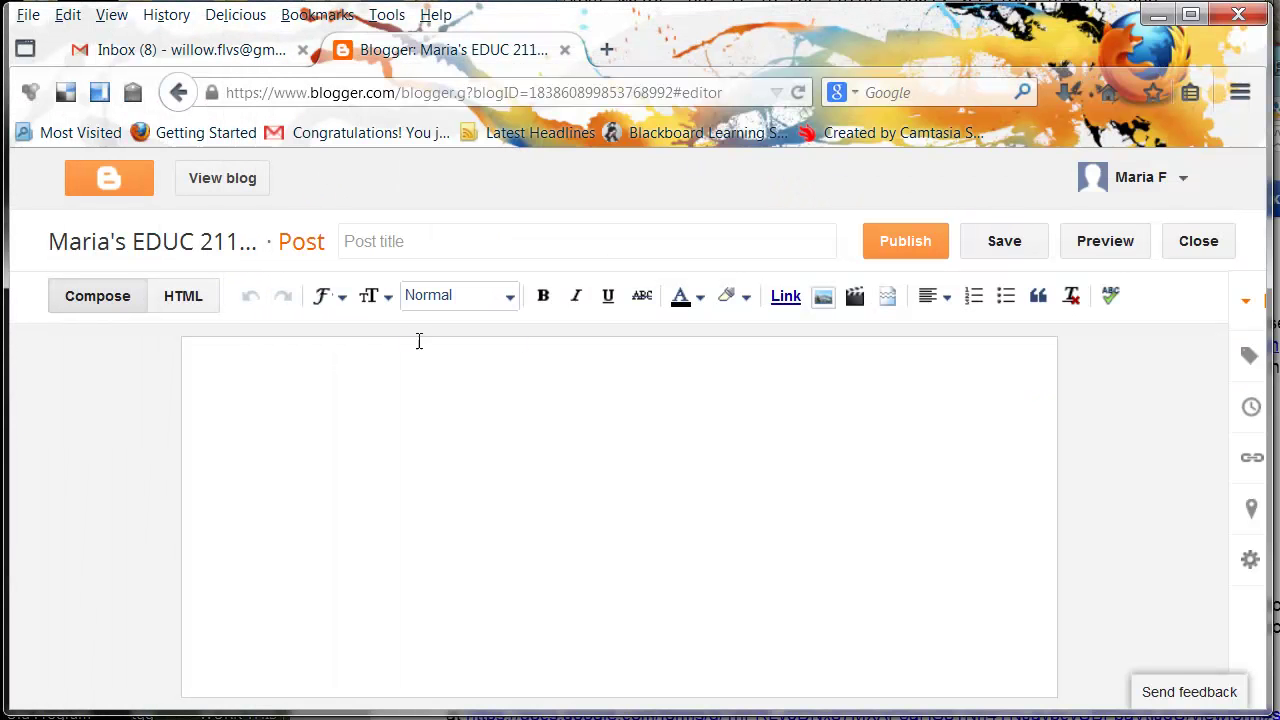
Paste 'Session 1: US V. World' as the post title, save the draft, and publish it
left_click(399, 240)
key("ctrl+v")
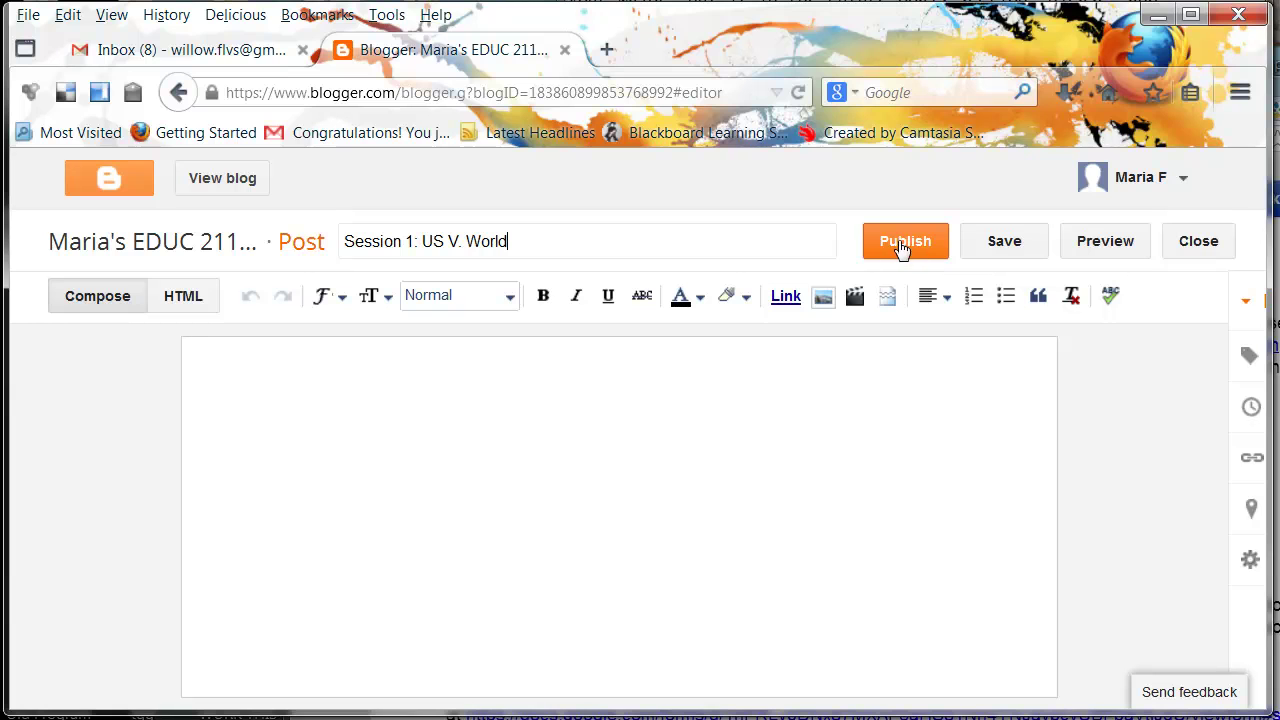
left_click(1006, 251)
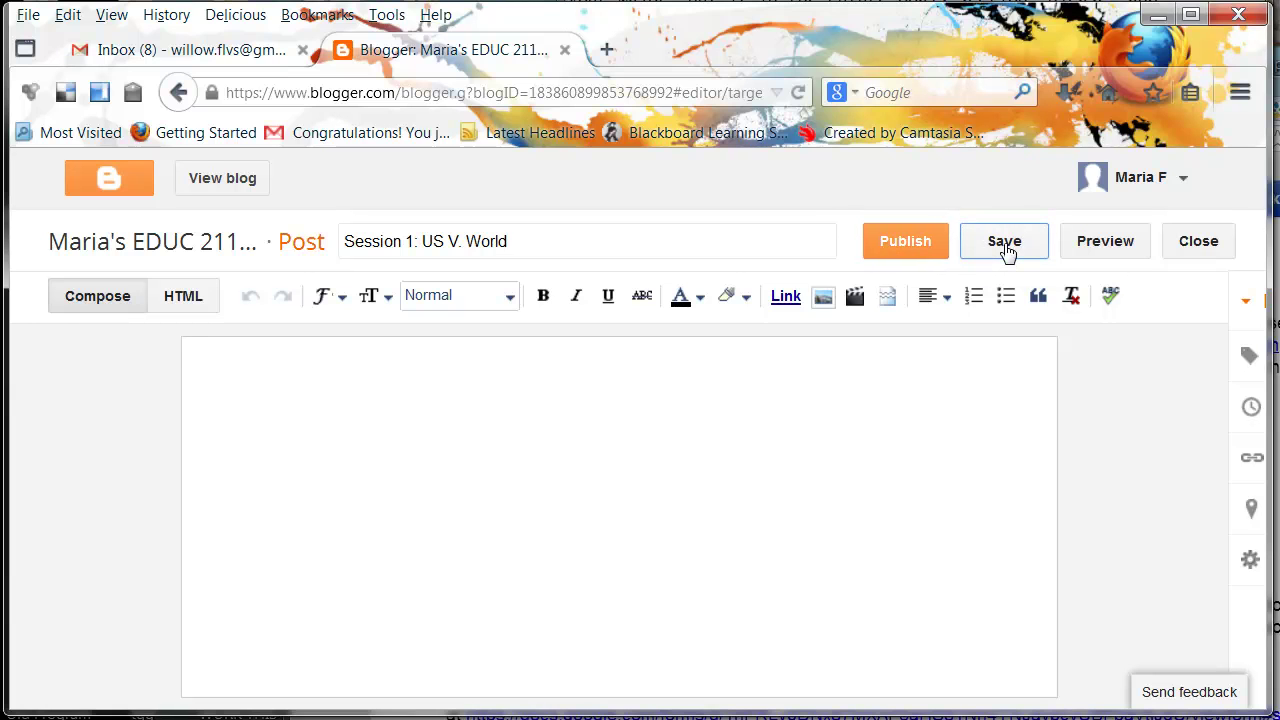
left_click(912, 246)
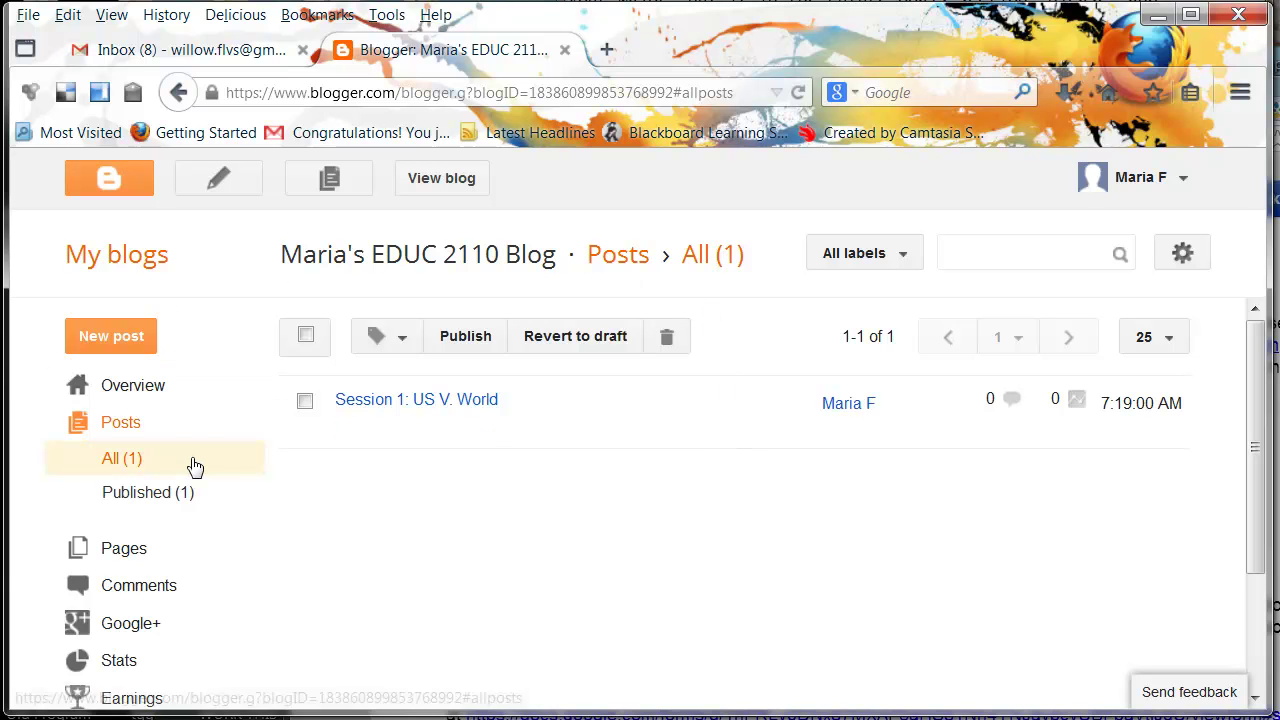
Check the live blog and its web address, open Session 1 for editing, then close that editor tab
left_click(453, 190)
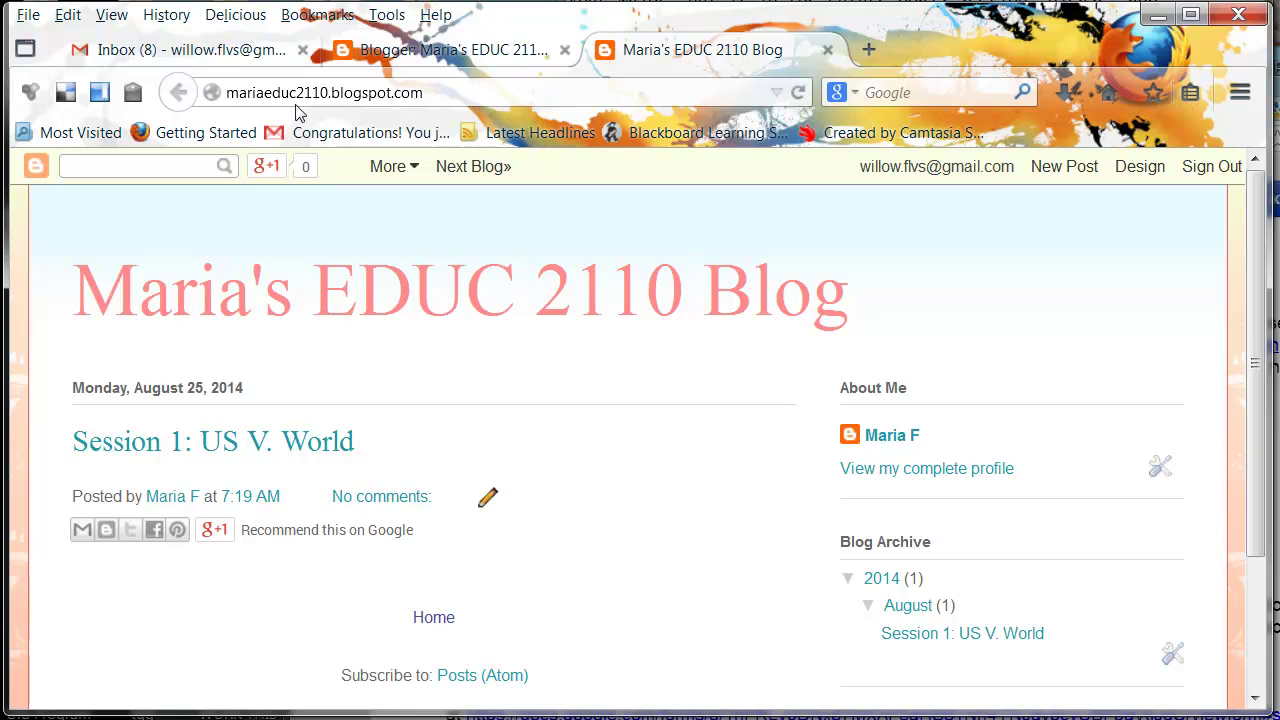
left_click(430, 52)
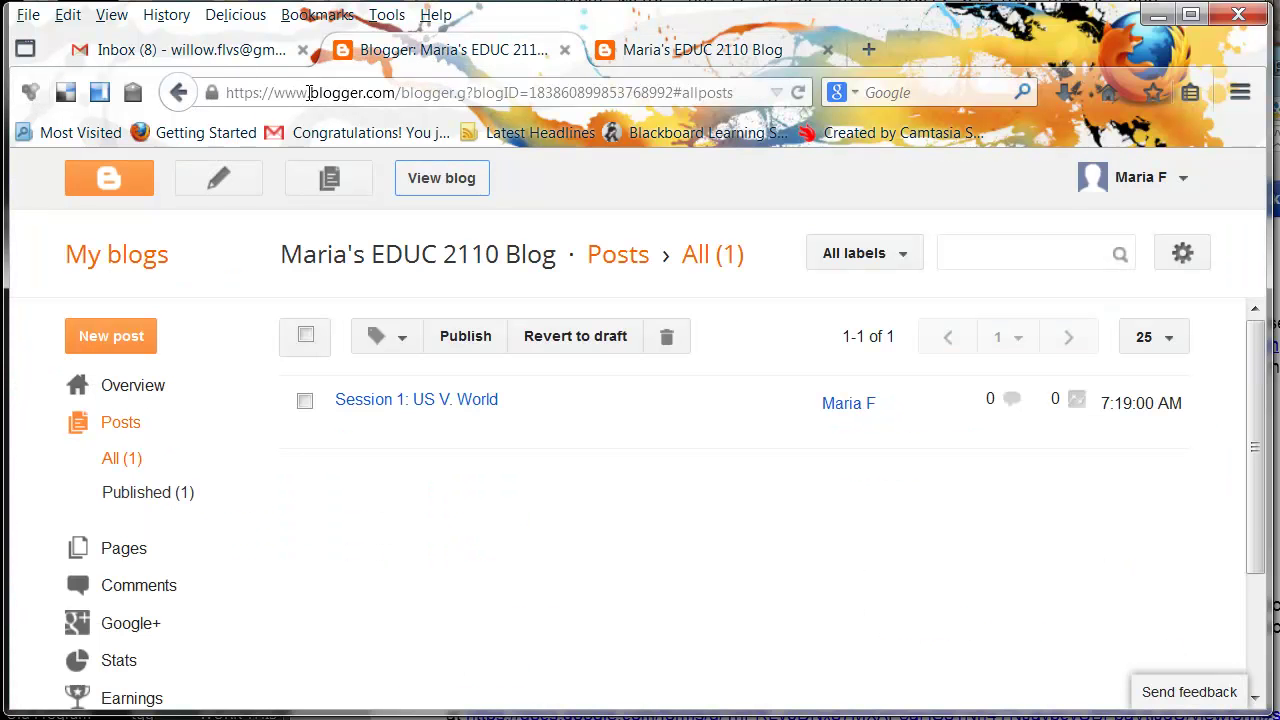
left_click_drag(566, 92, 735, 92)
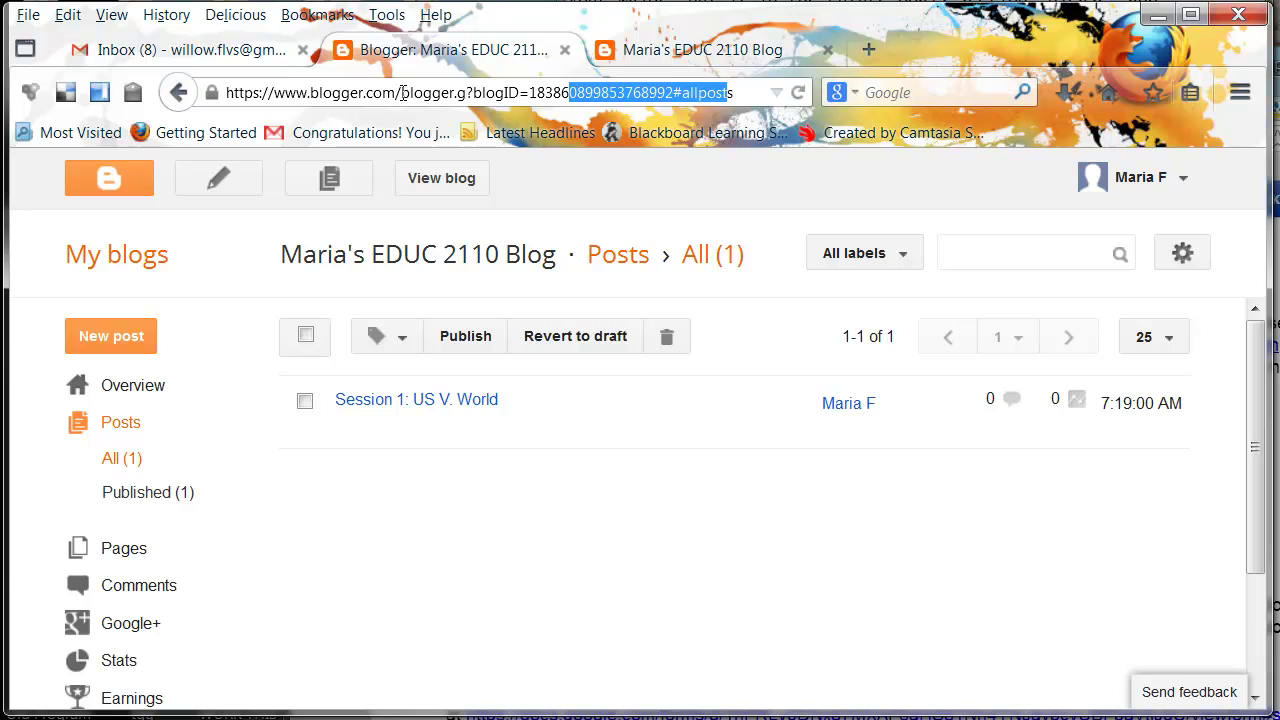
left_click(648, 56)
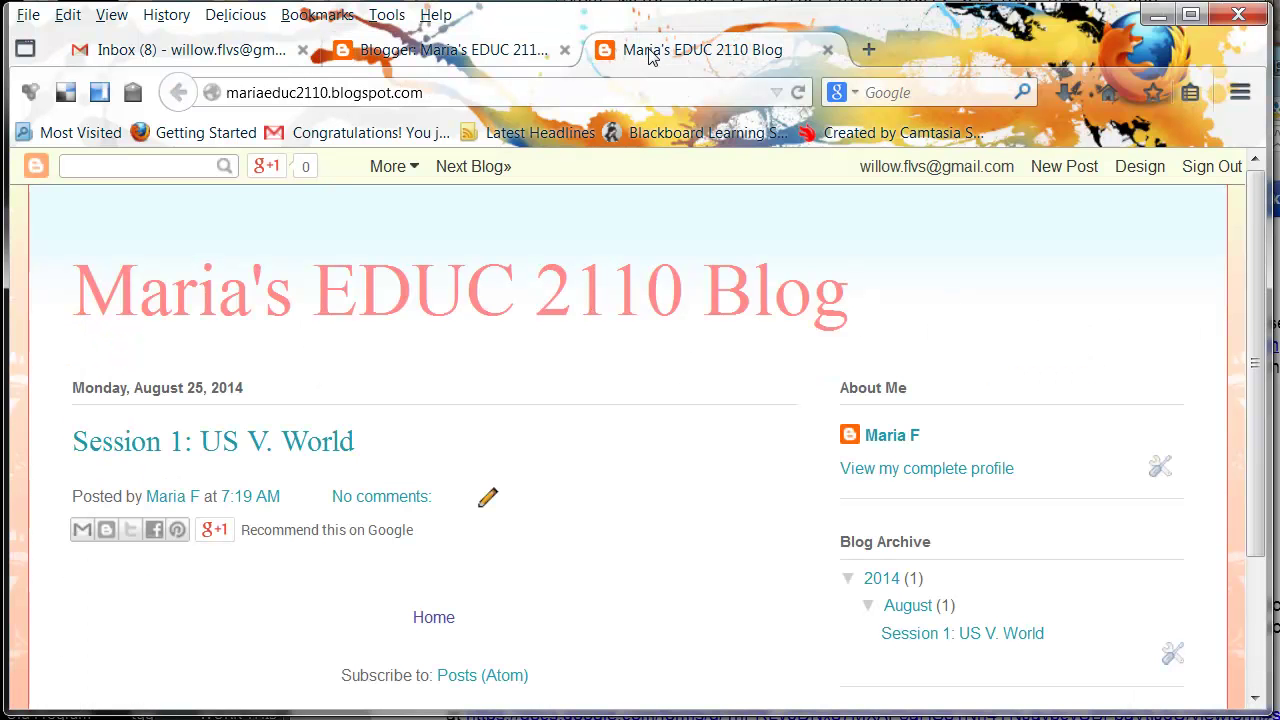
left_click(243, 93)
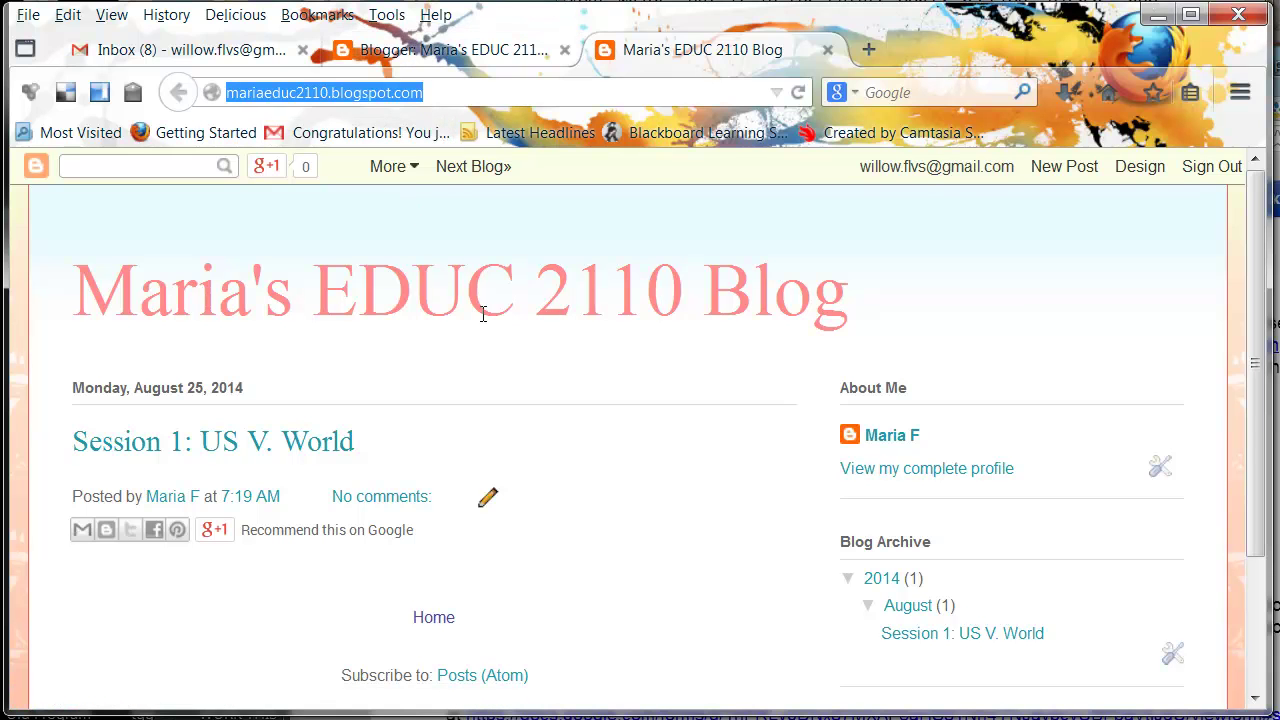
scroll(470, 320, "down", 3)
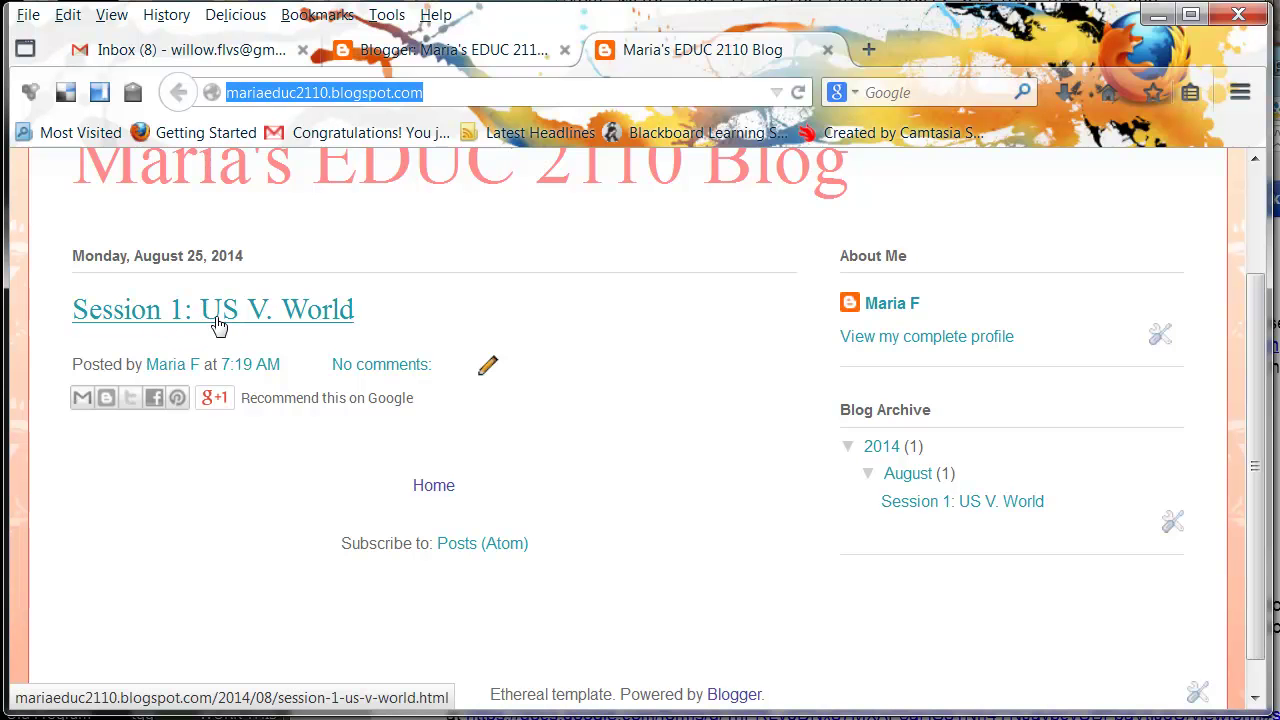
scroll(222, 335, "up", 3)
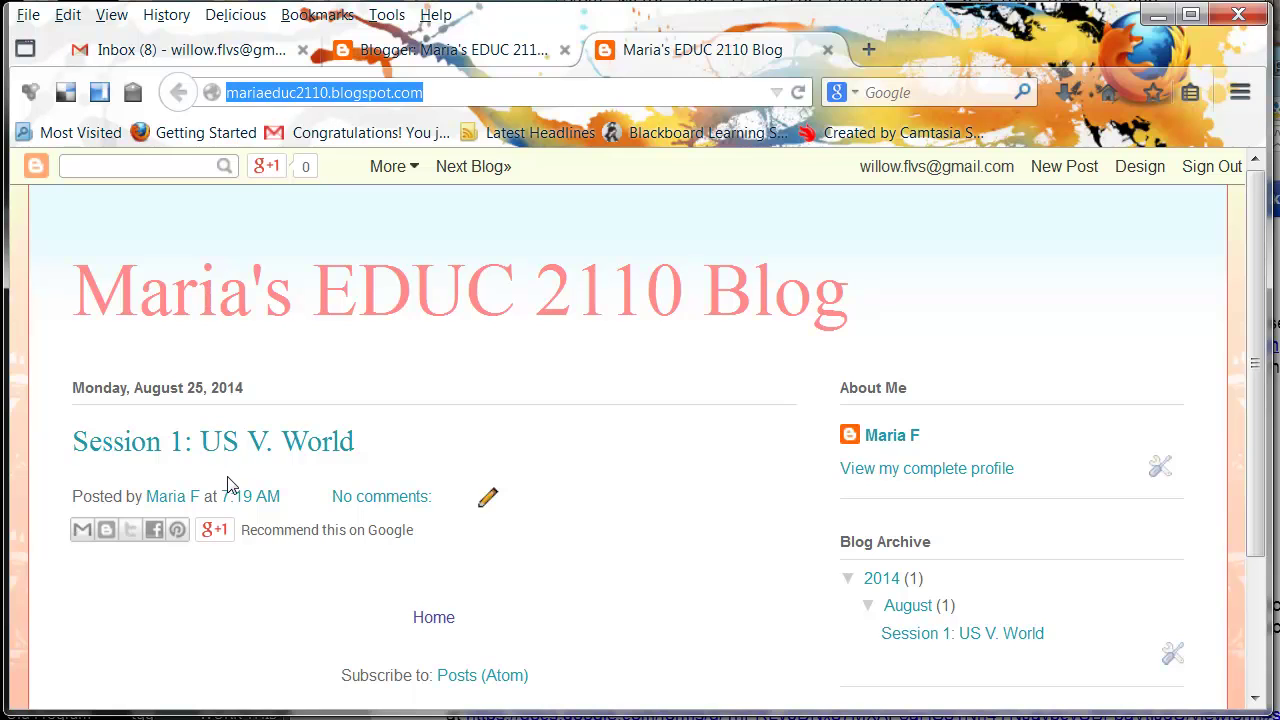
left_click(489, 502)
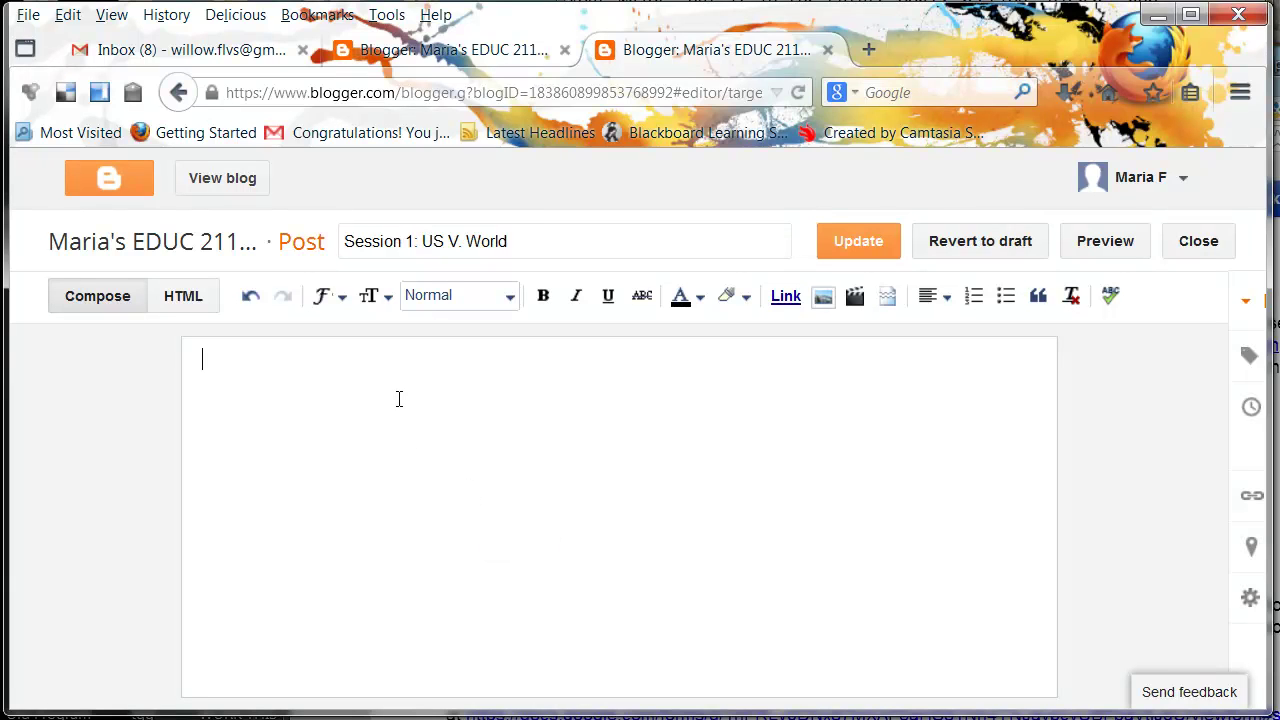
left_click(828, 50)
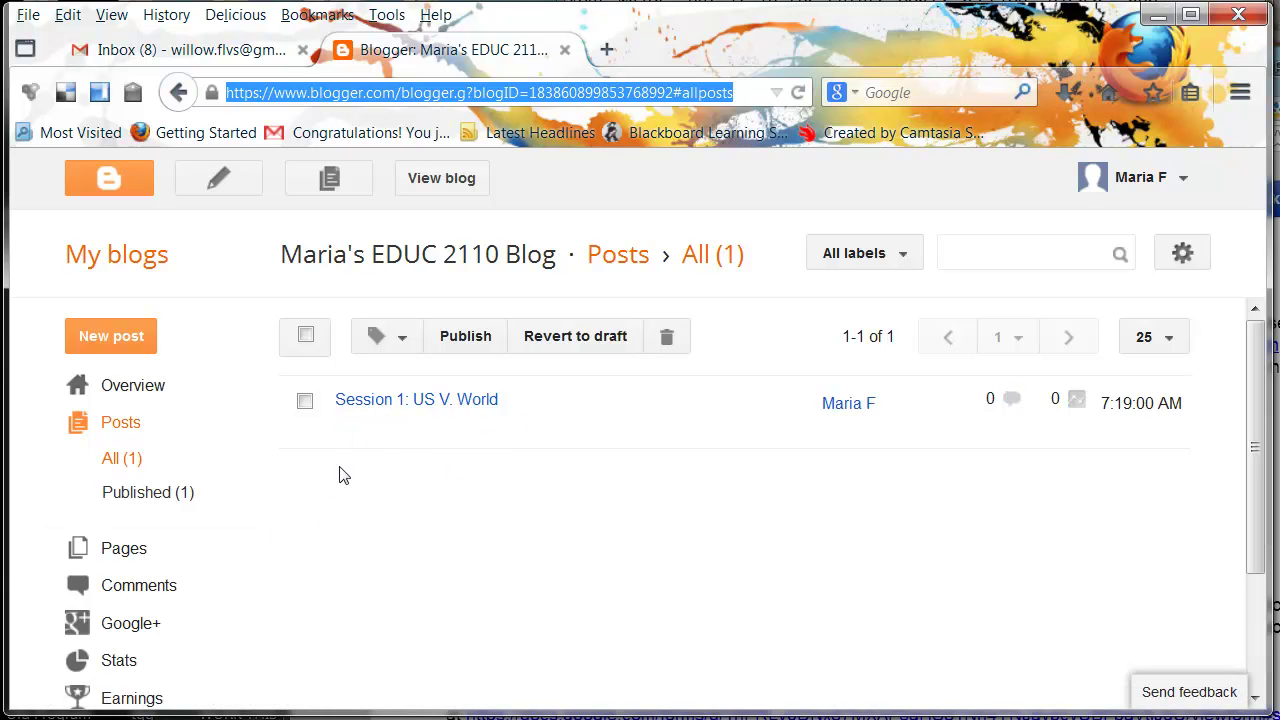
Publish a new post titled with the Session 2 title copied from the course instructions
left_click(111, 336)
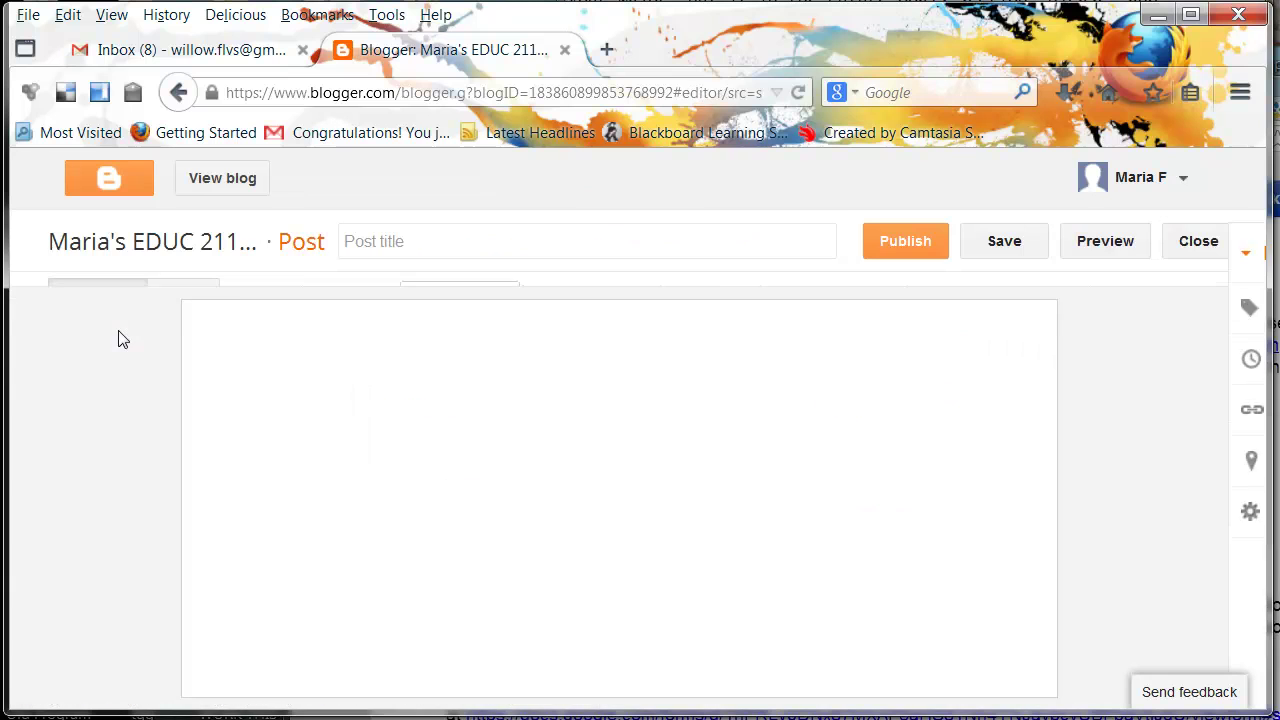
left_click(1268, 278)
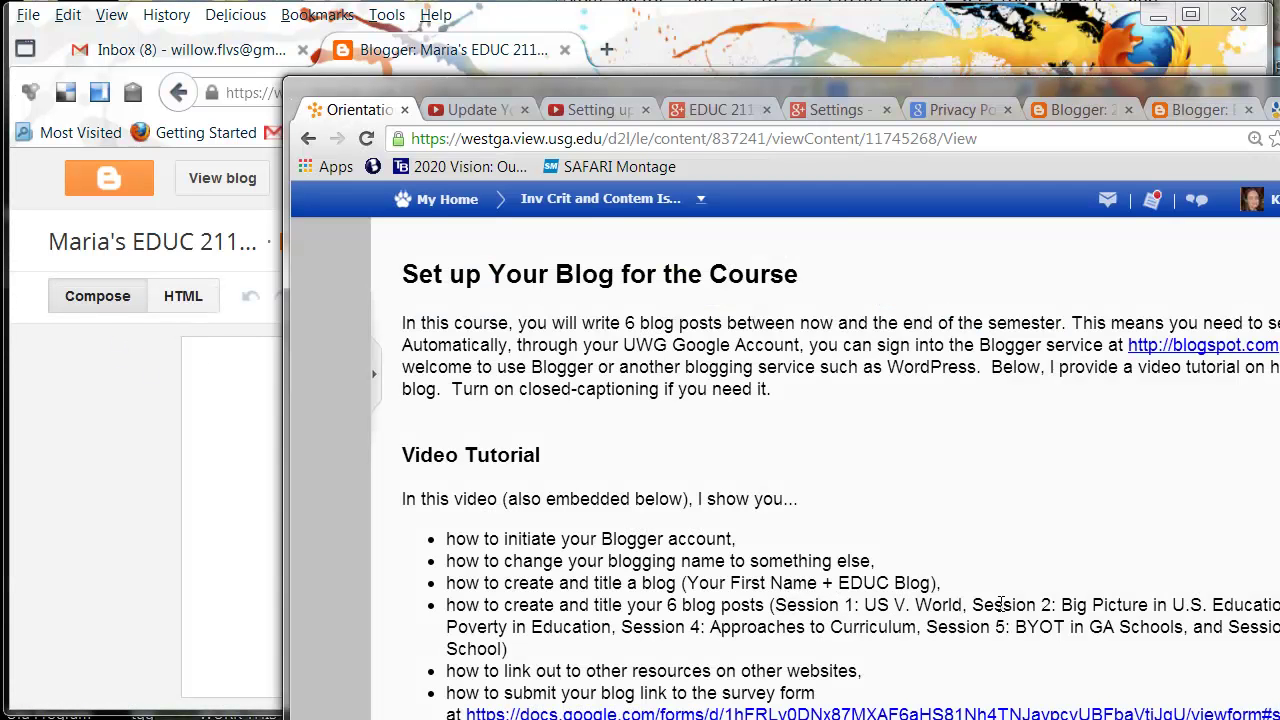
left_click_drag(972, 604, 1279, 604)
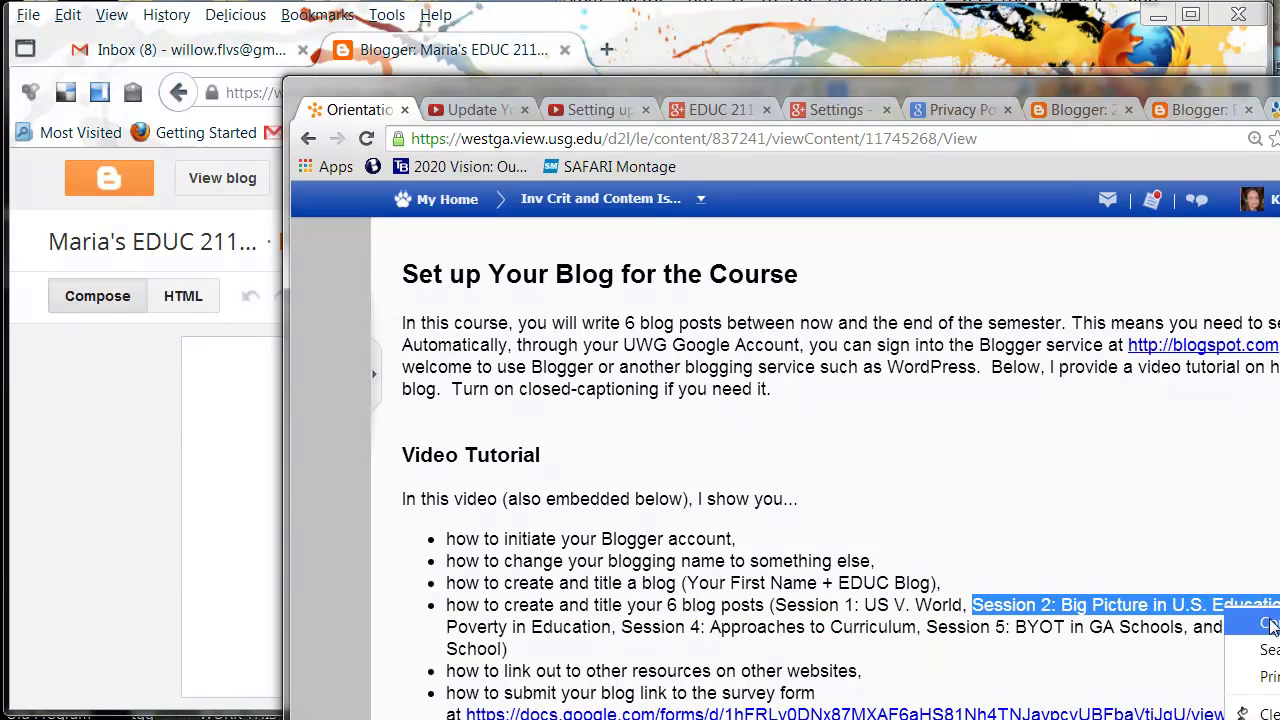
left_click(190, 410)
left_click(395, 242)
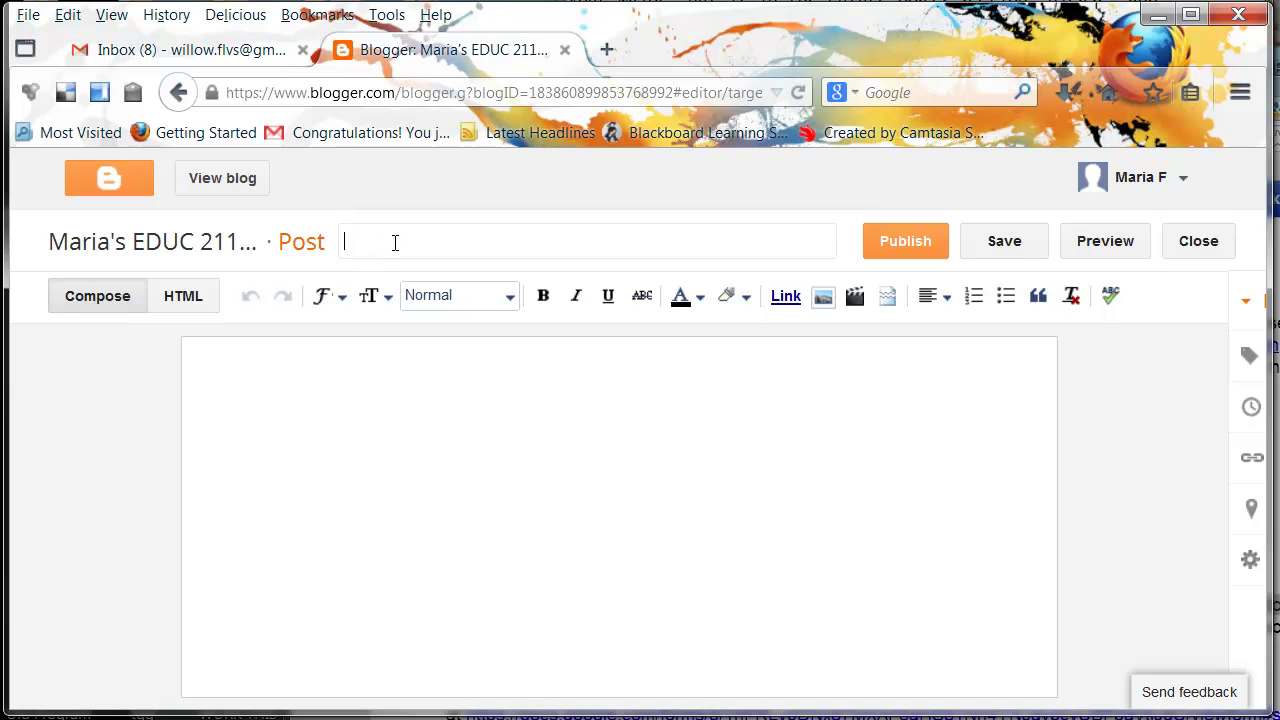
type("Session 2: Big Picture in U.S. Education")
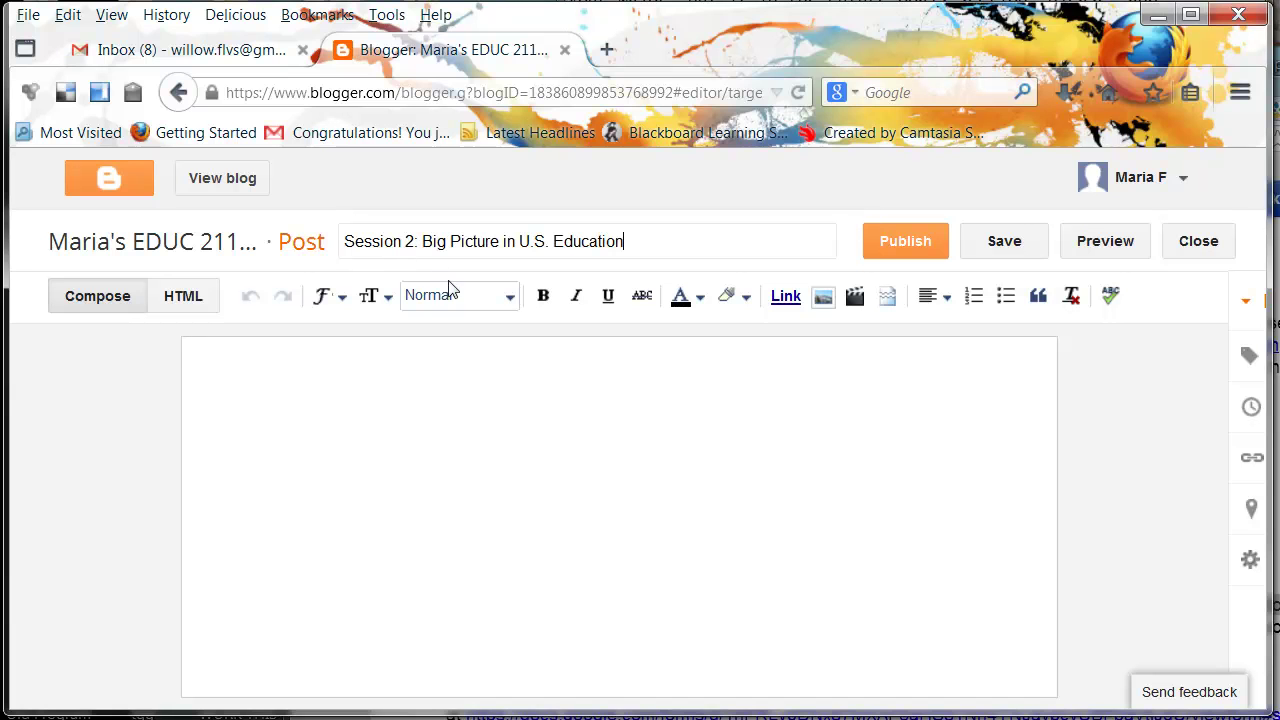
left_click(926, 243)
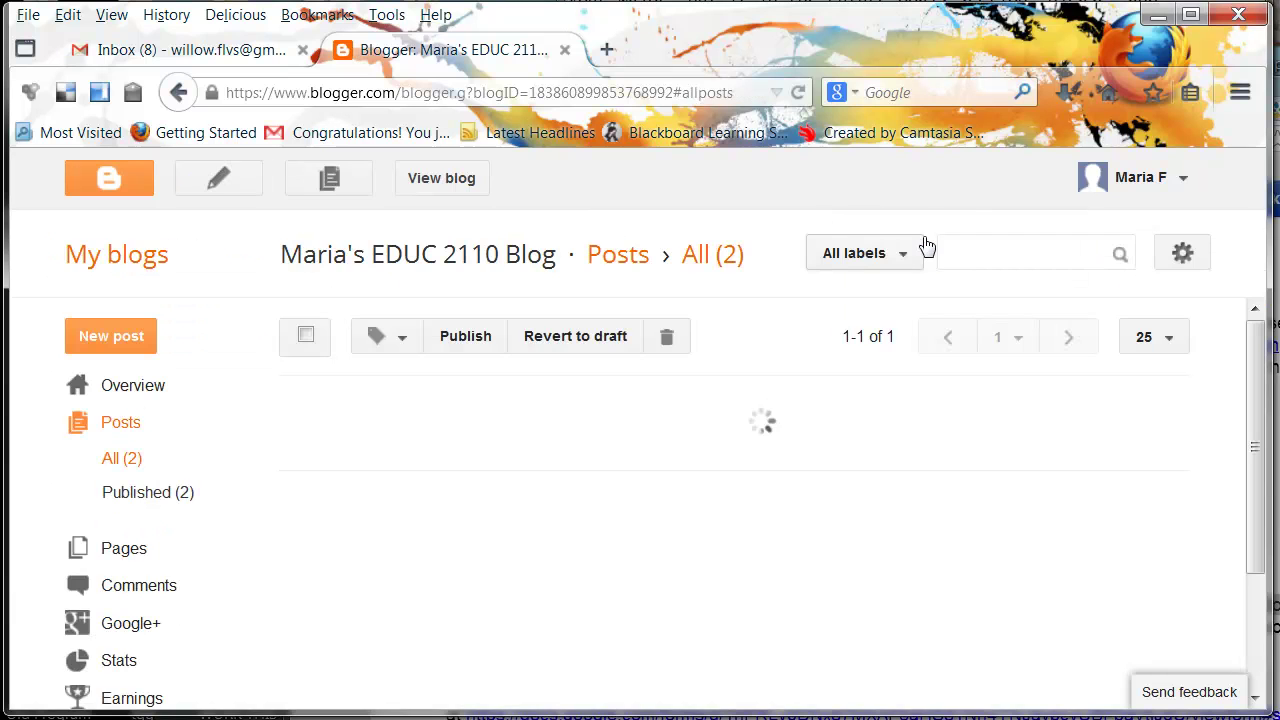
Publish a new Session 3 post titled with 'Poverty in Education' from the instructions
left_click(111, 336)
left_click(1272, 630)
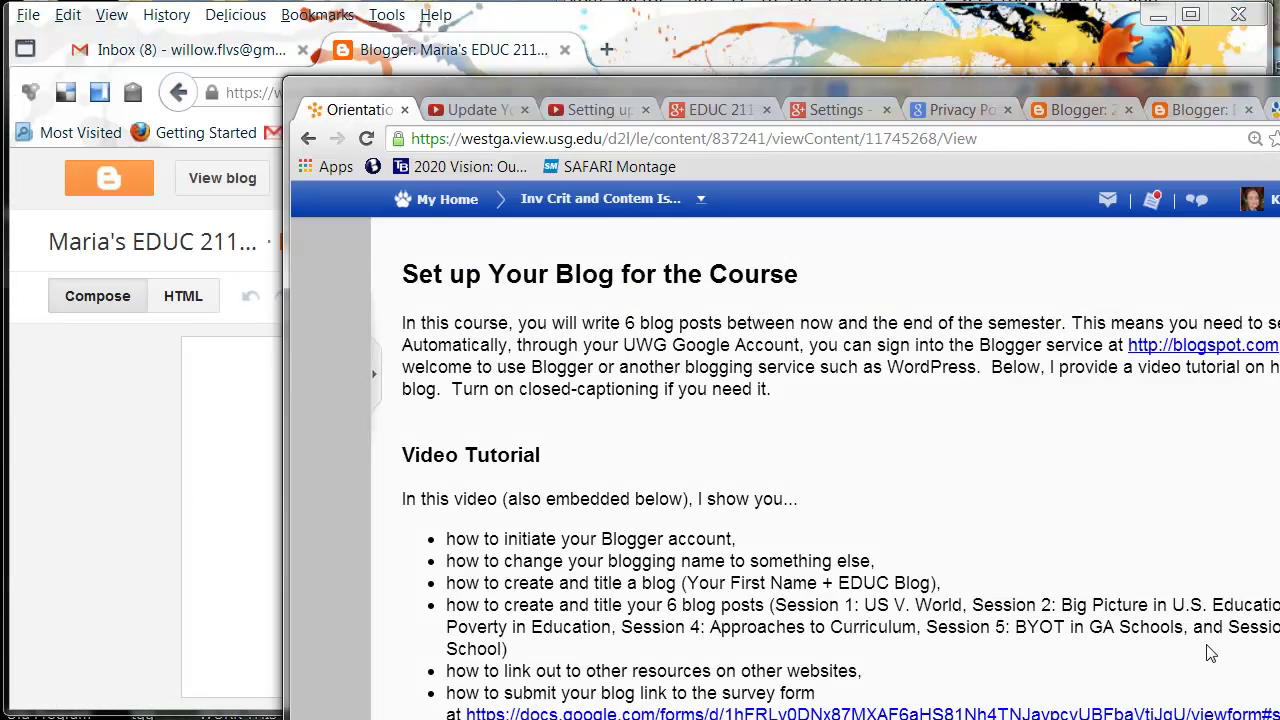
left_click_drag(440, 627, 611, 627)
right_click(575, 628)
left_click(616, 644)
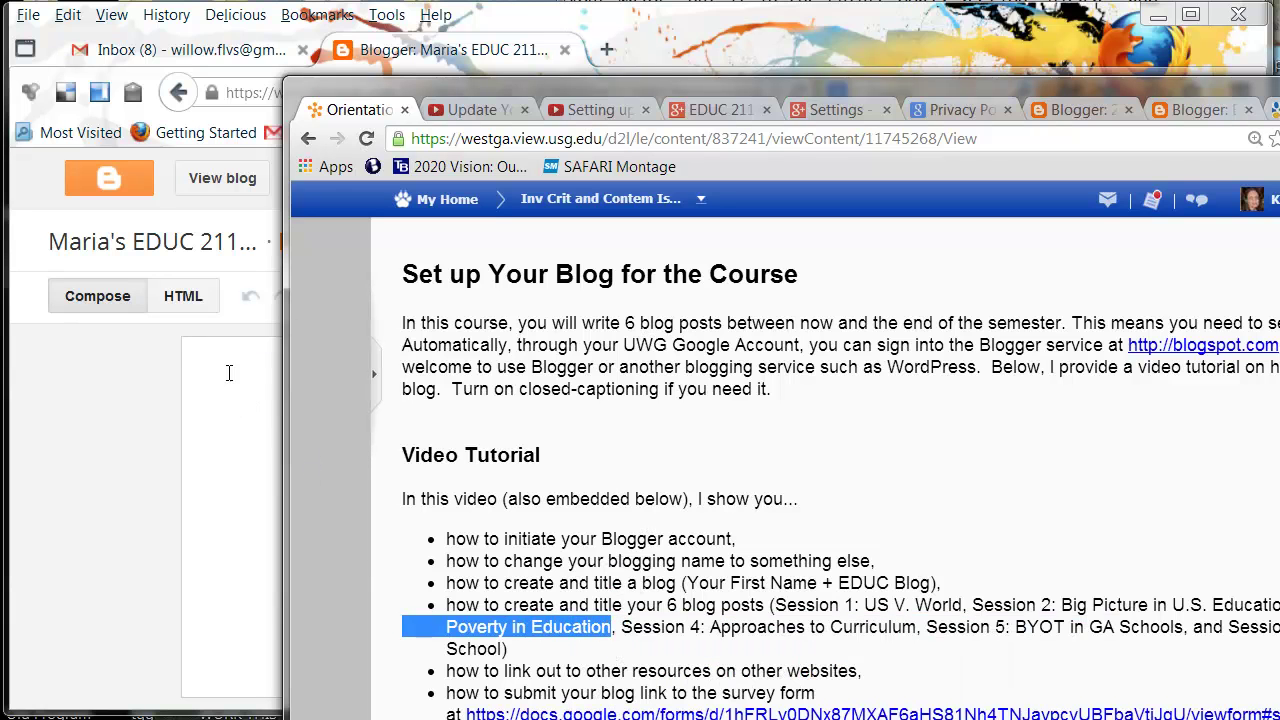
left_click(229, 373)
left_click(407, 243)
type("Session 3: Poverty in Education")
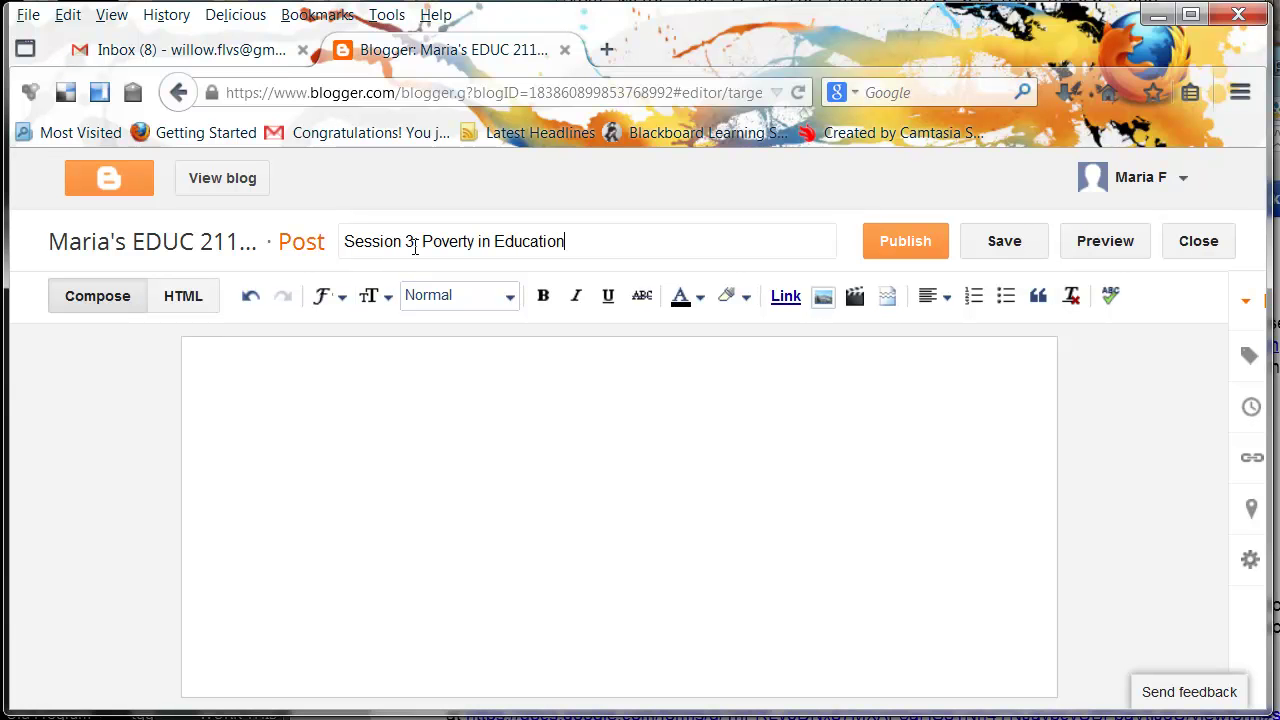
left_click(895, 241)
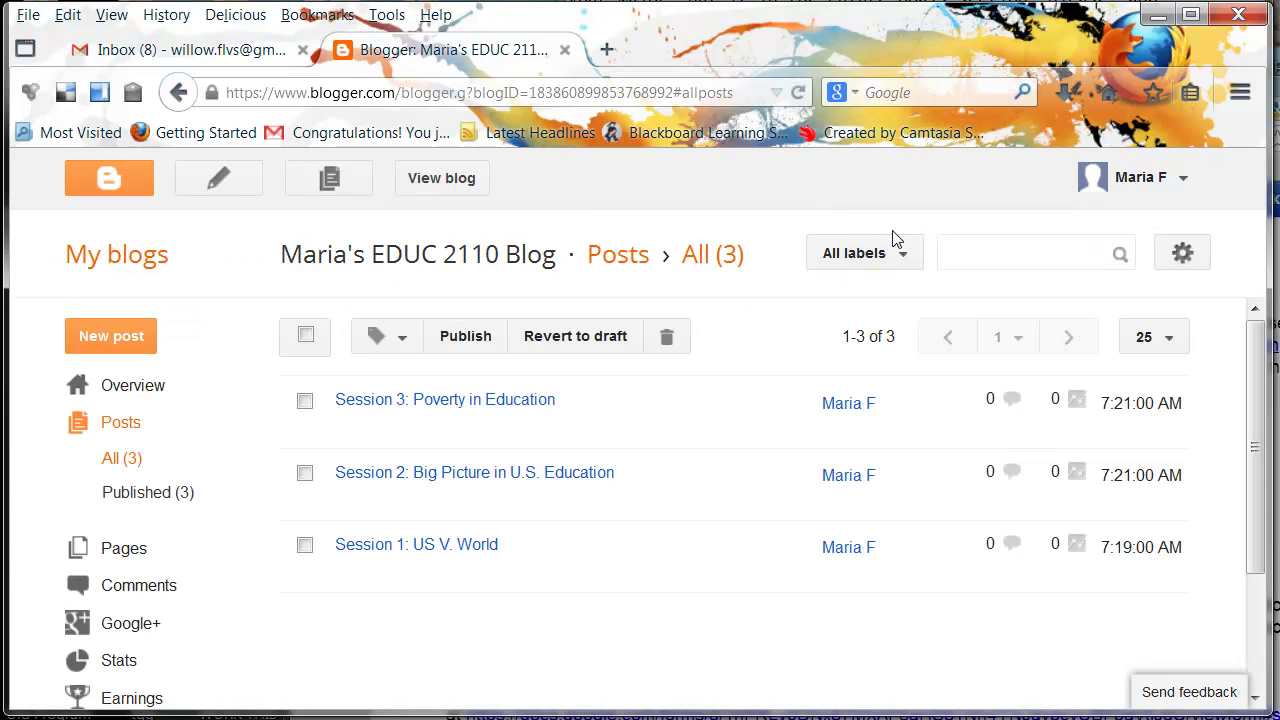
Copy the Session 4 title from the instructions and publish it as a new post
left_click(1266, 440)
scroll(1045, 570, "down", 3)
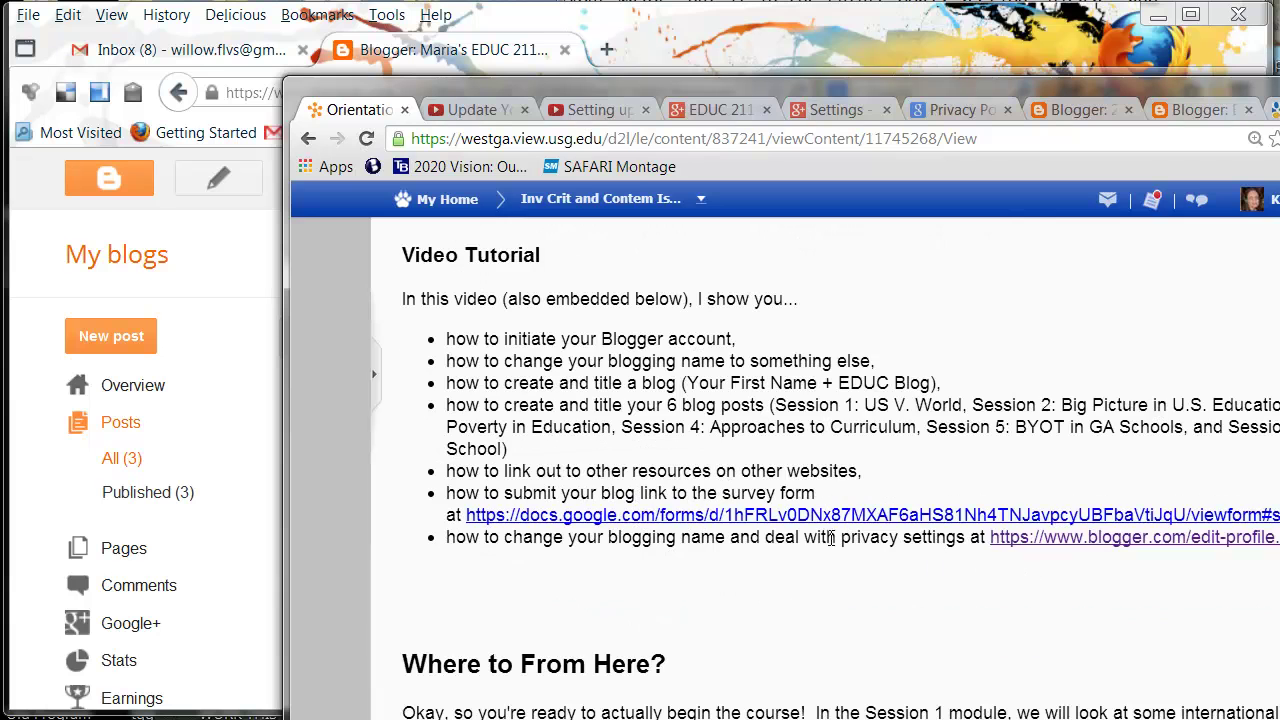
left_click_drag(622, 424, 905, 426)
right_click(916, 427)
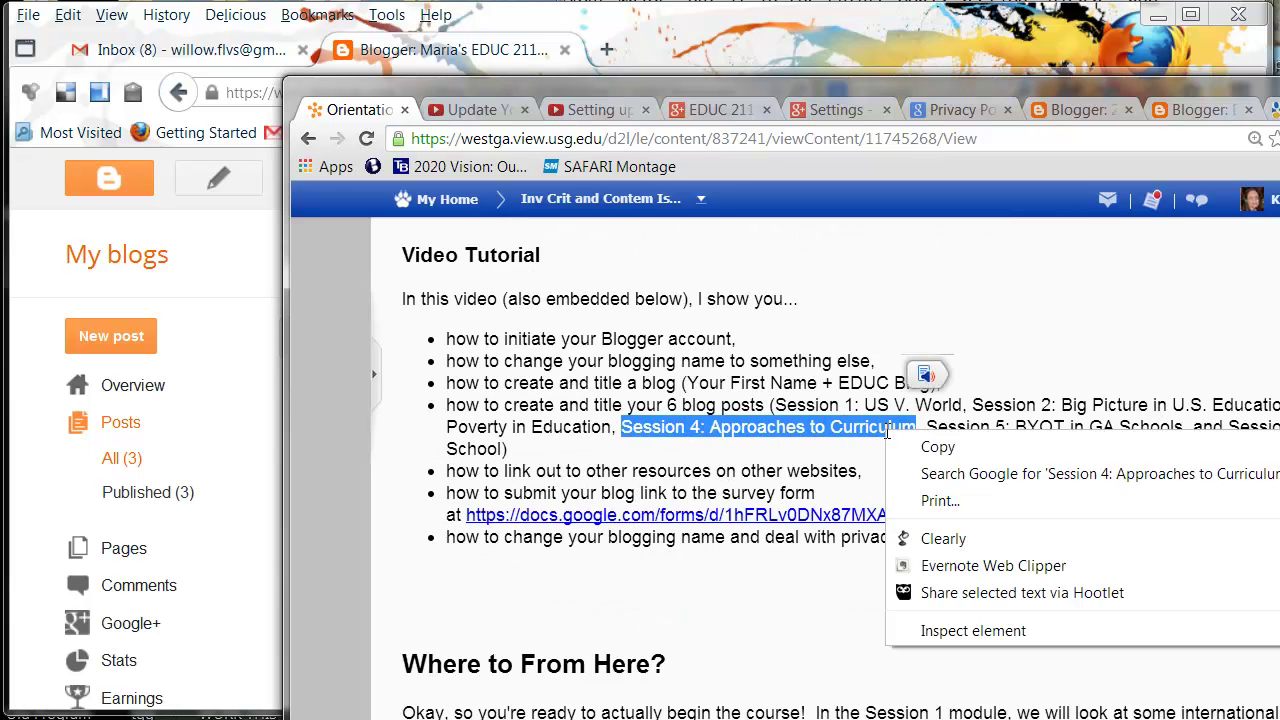
left_click(934, 446)
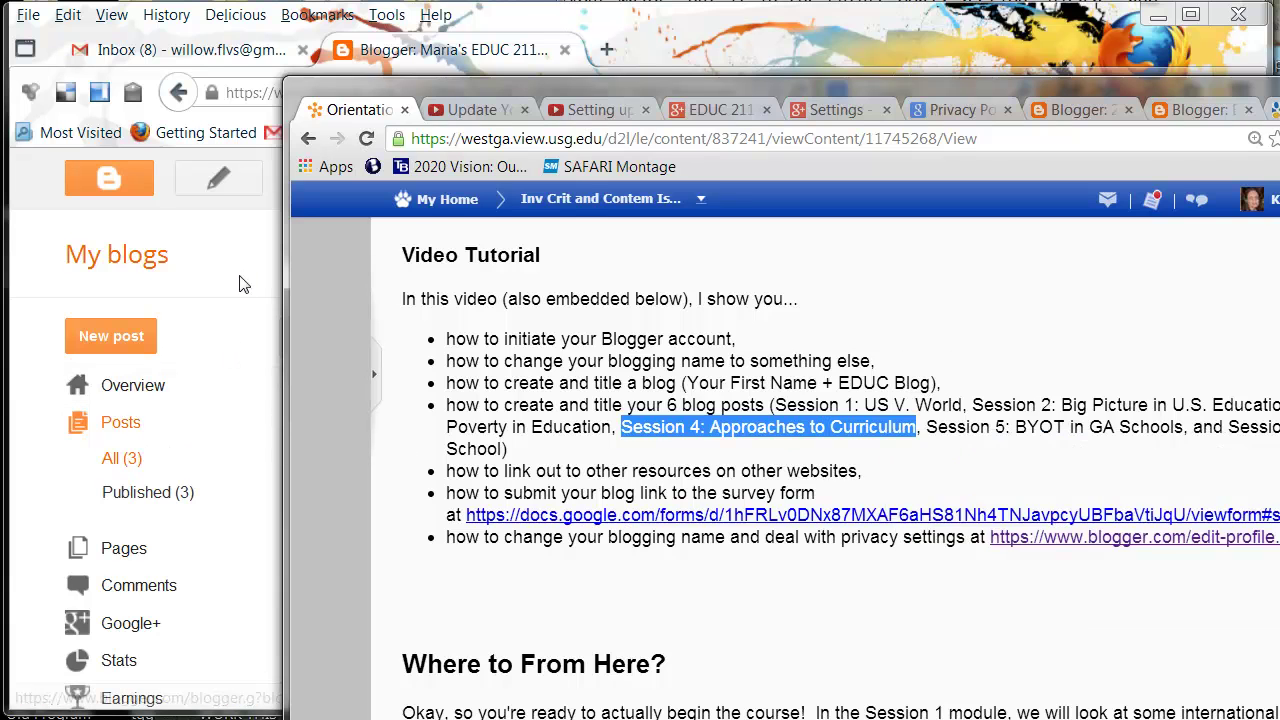
left_click(241, 281)
left_click(117, 340)
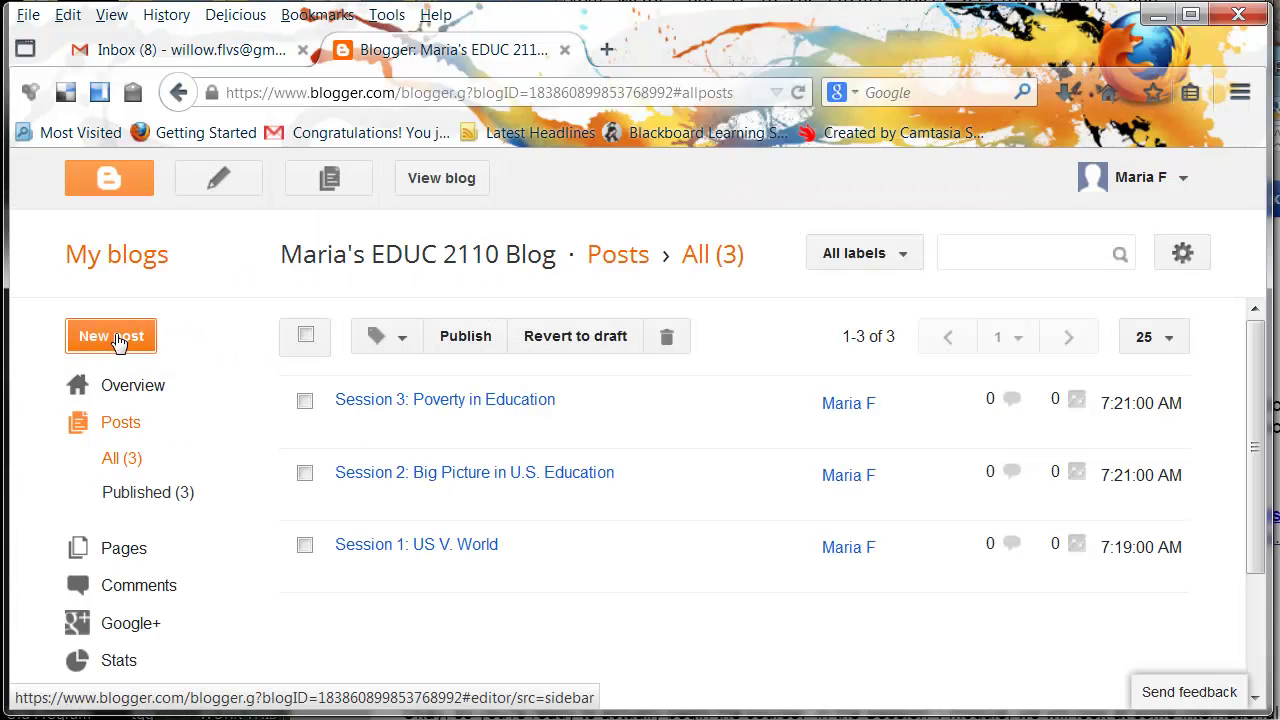
left_click(377, 237)
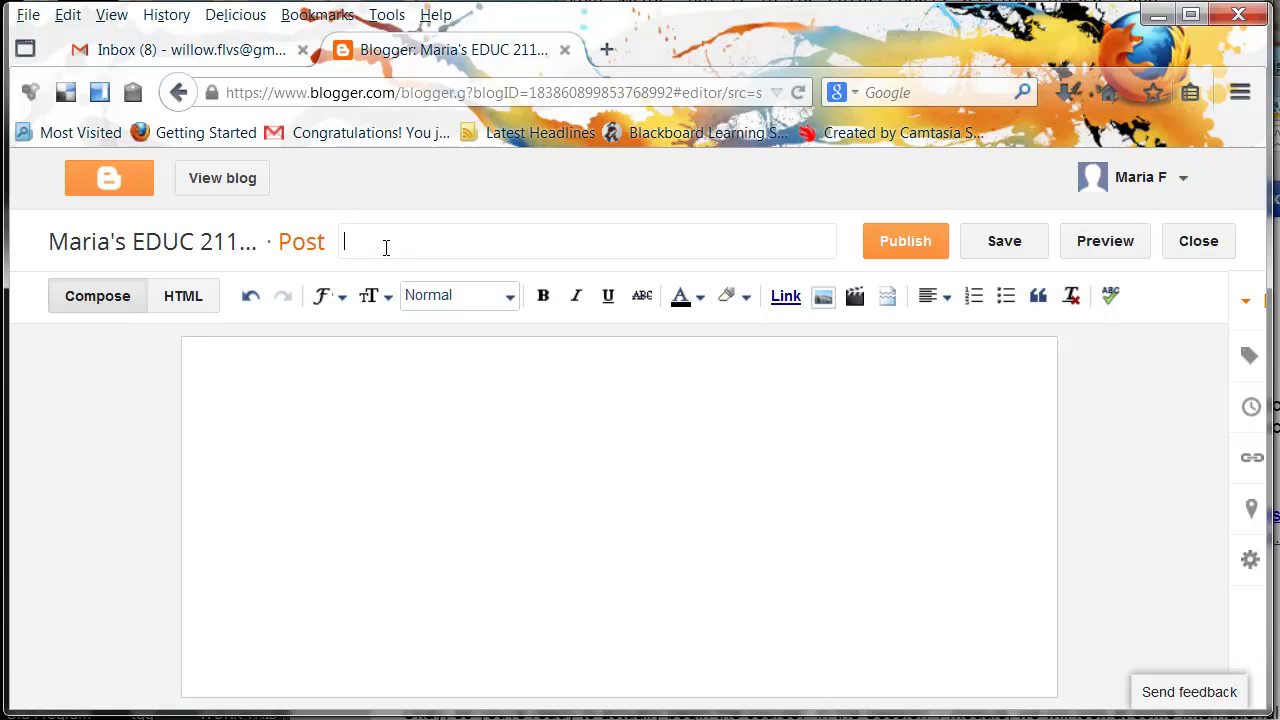
right_click(385, 247)
left_click(450, 355)
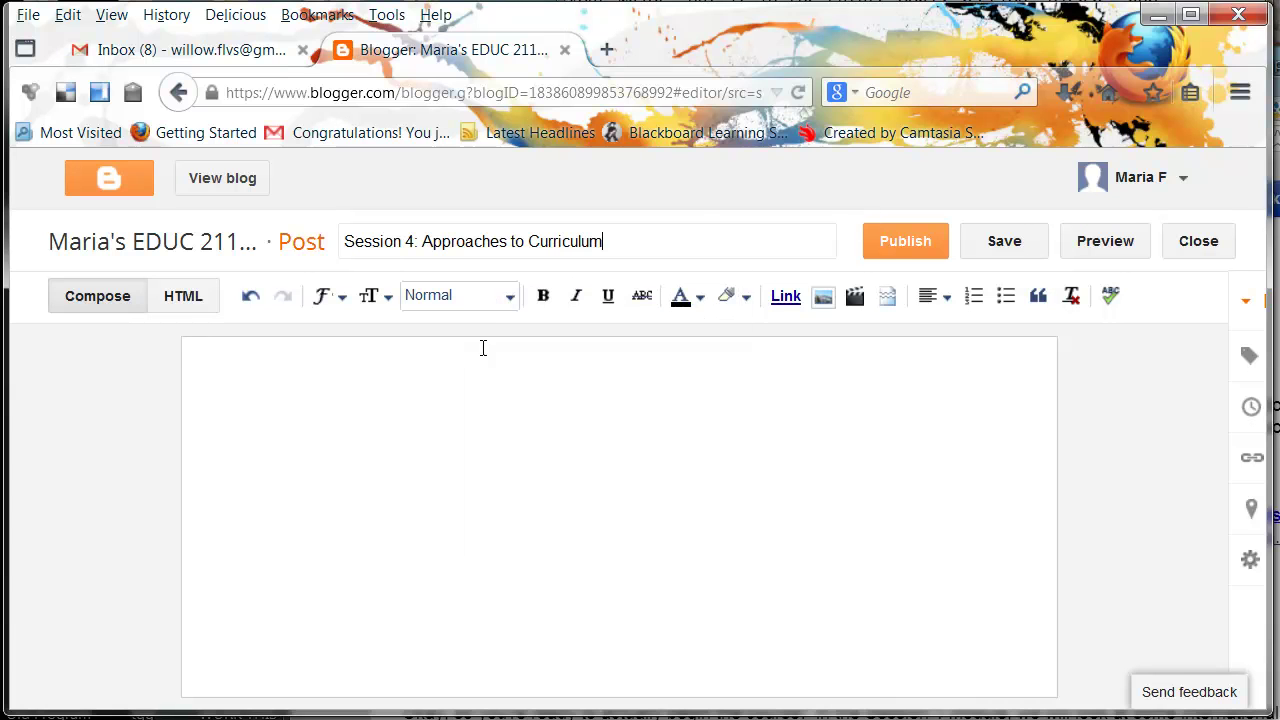
left_click(913, 247)
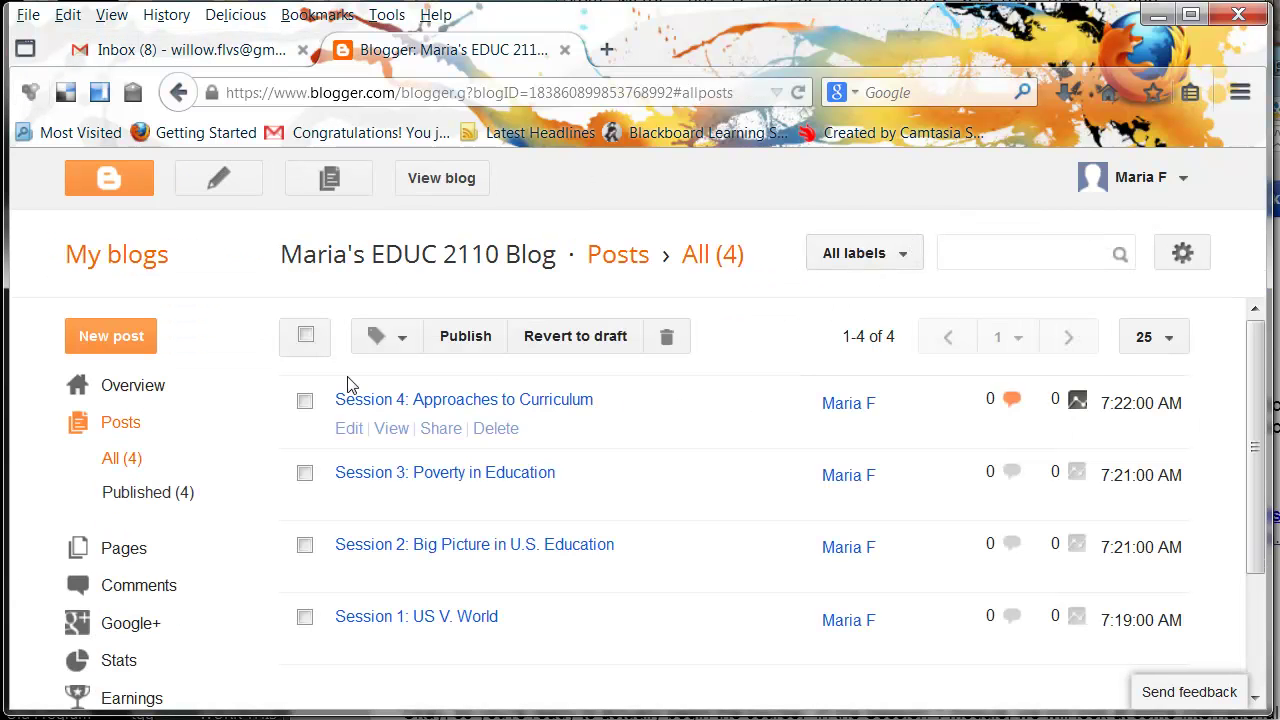
Publish a new post titled 'Session 5: BYOT in GA Schools'
left_click(116, 343)
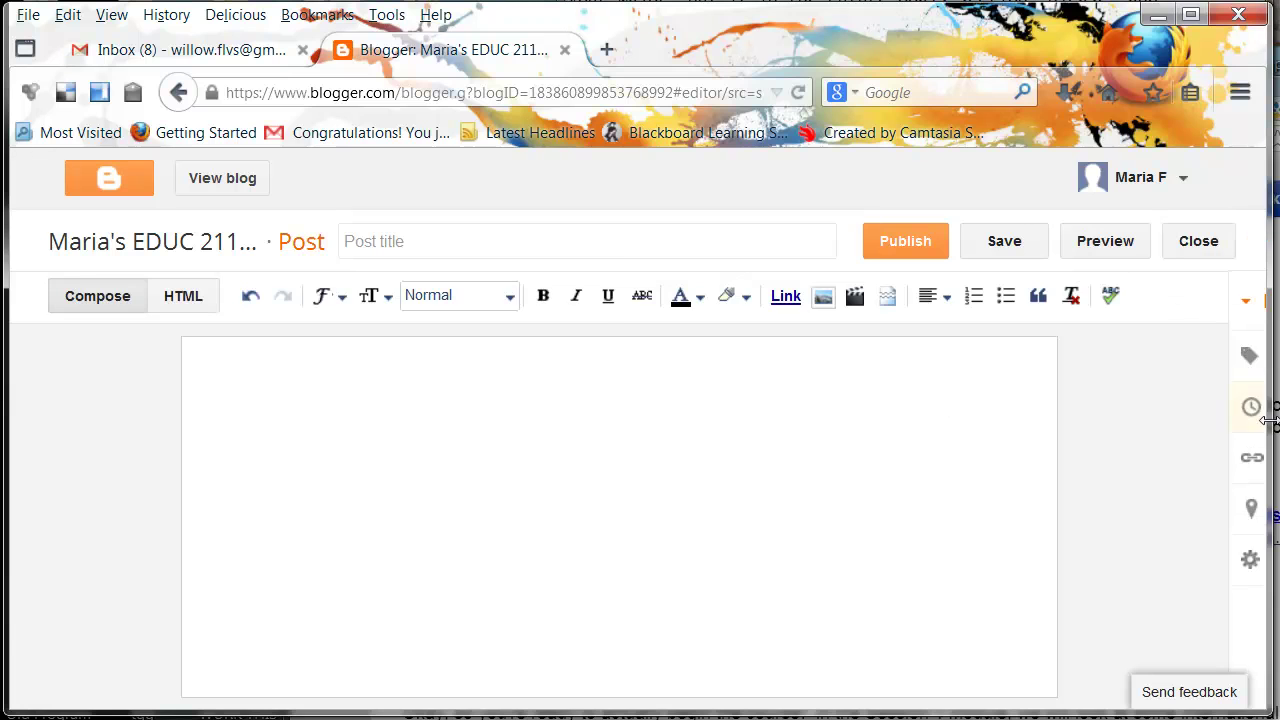
key("alt+Tab")
scroll(830, 450, "down", 2)
scroll(830, 450, "up", 1)
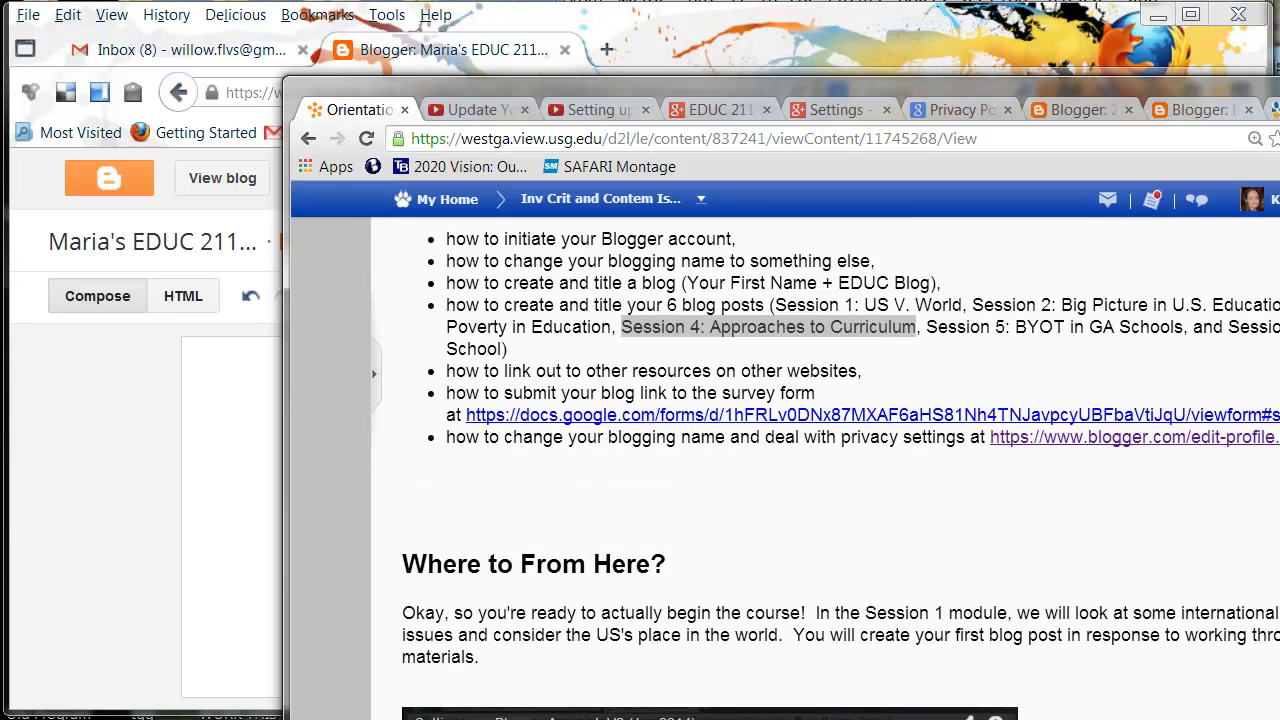
left_click_drag(927, 328, 1160, 328)
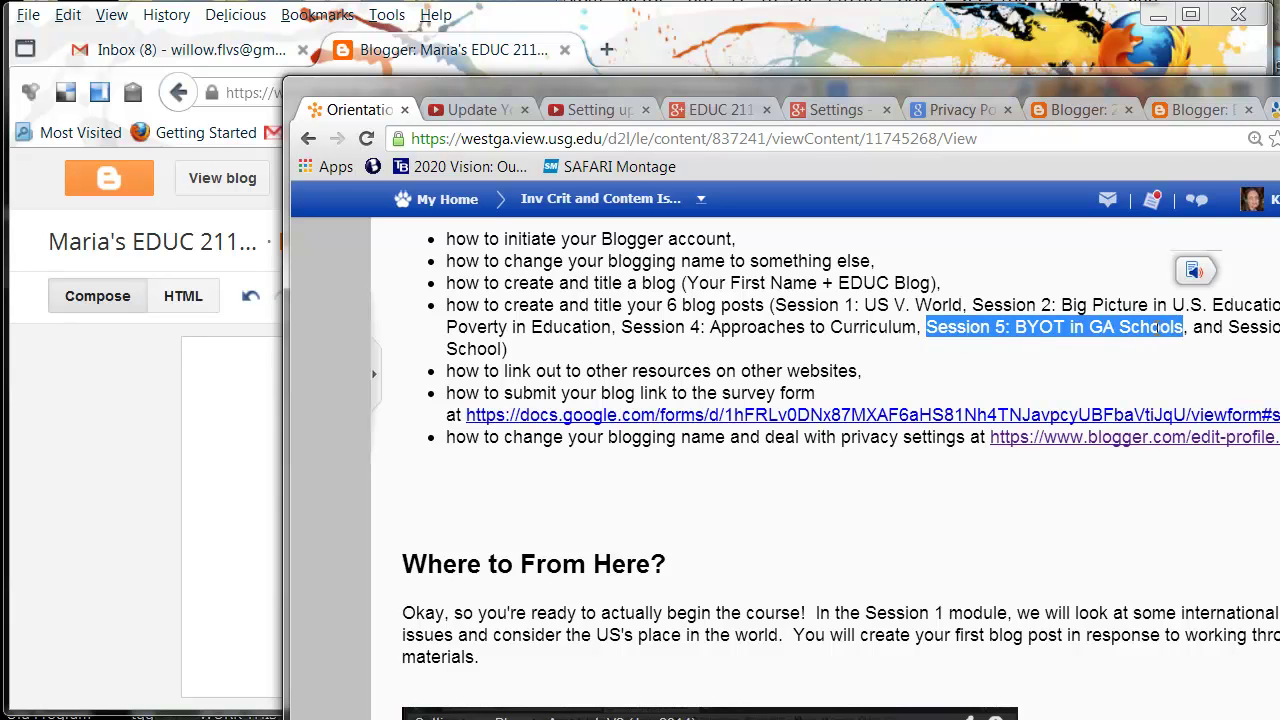
right_click(1163, 336)
left_click(1178, 347)
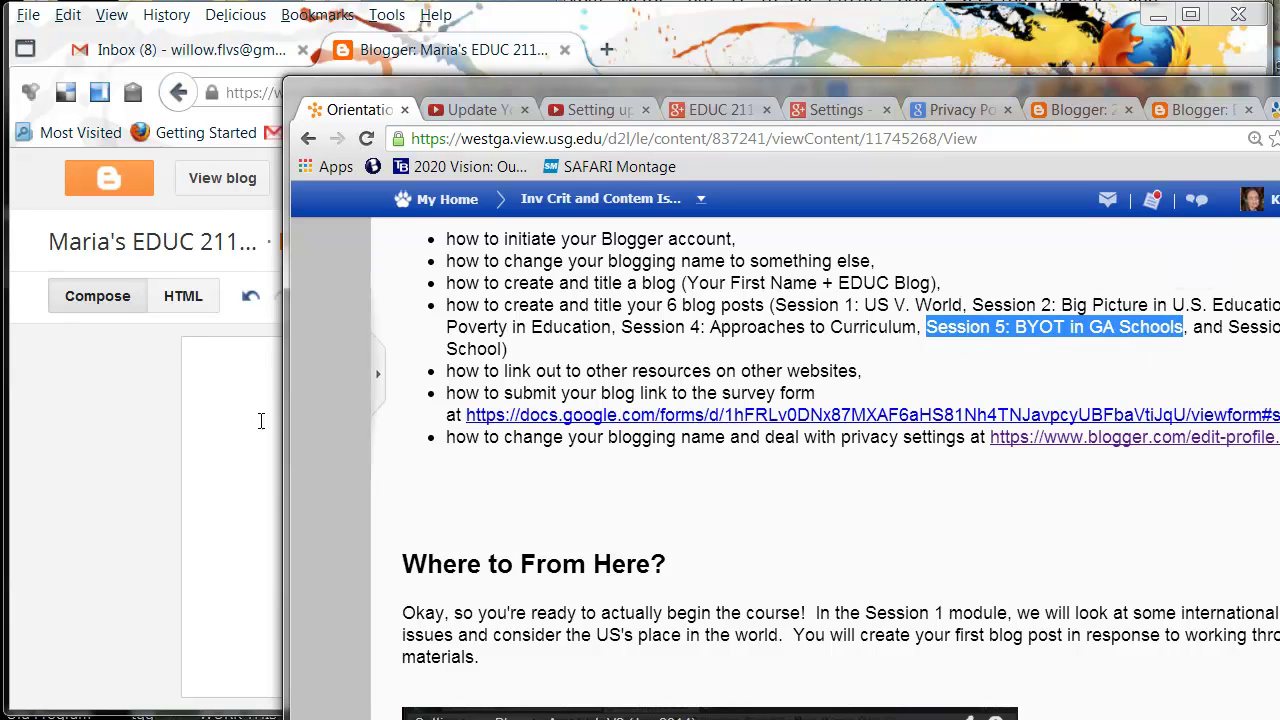
left_click(263, 423)
left_click(386, 241)
right_click(388, 244)
left_click(392, 352)
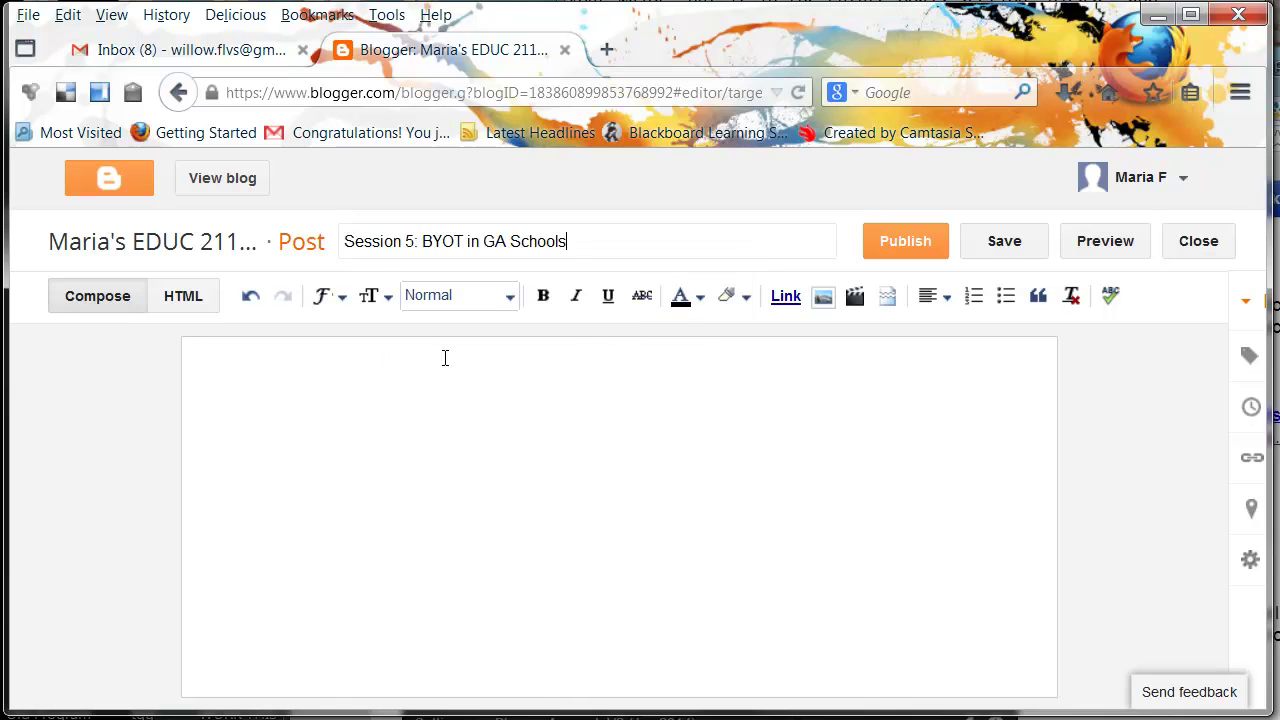
left_click(911, 248)
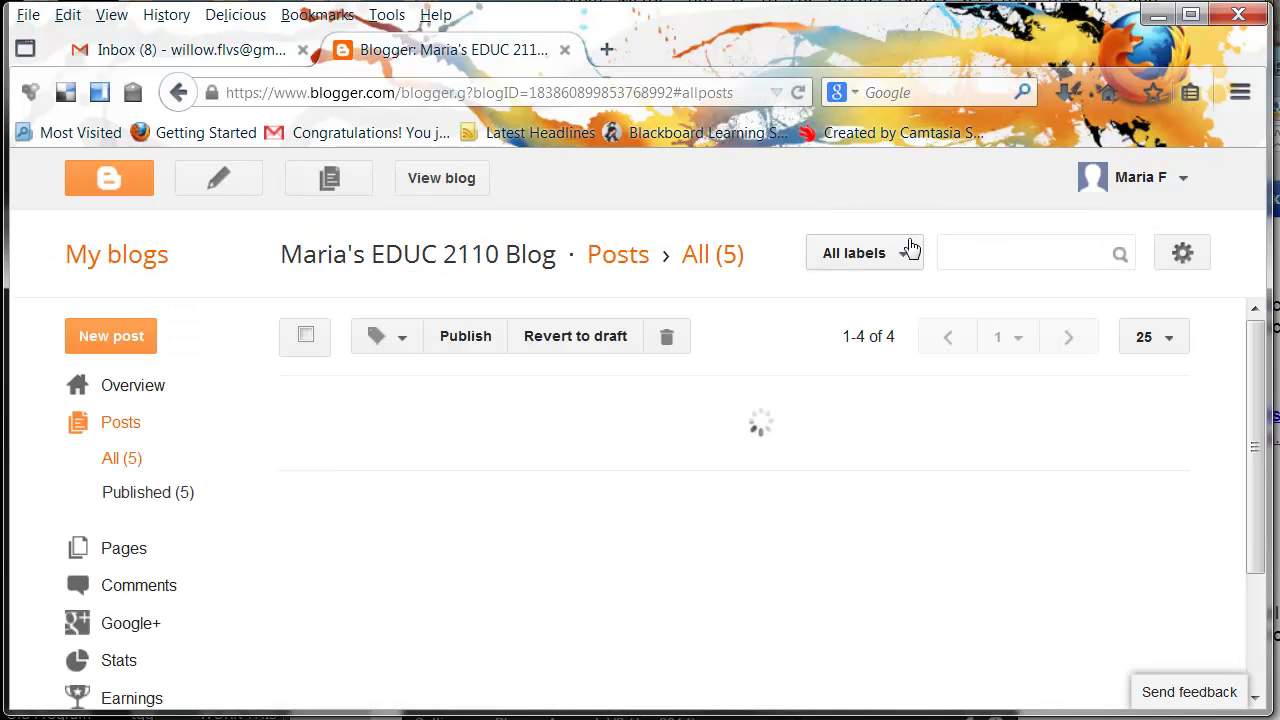
Publish a new post titled 'Session 6: The Ideal School'
left_click(1270, 421)
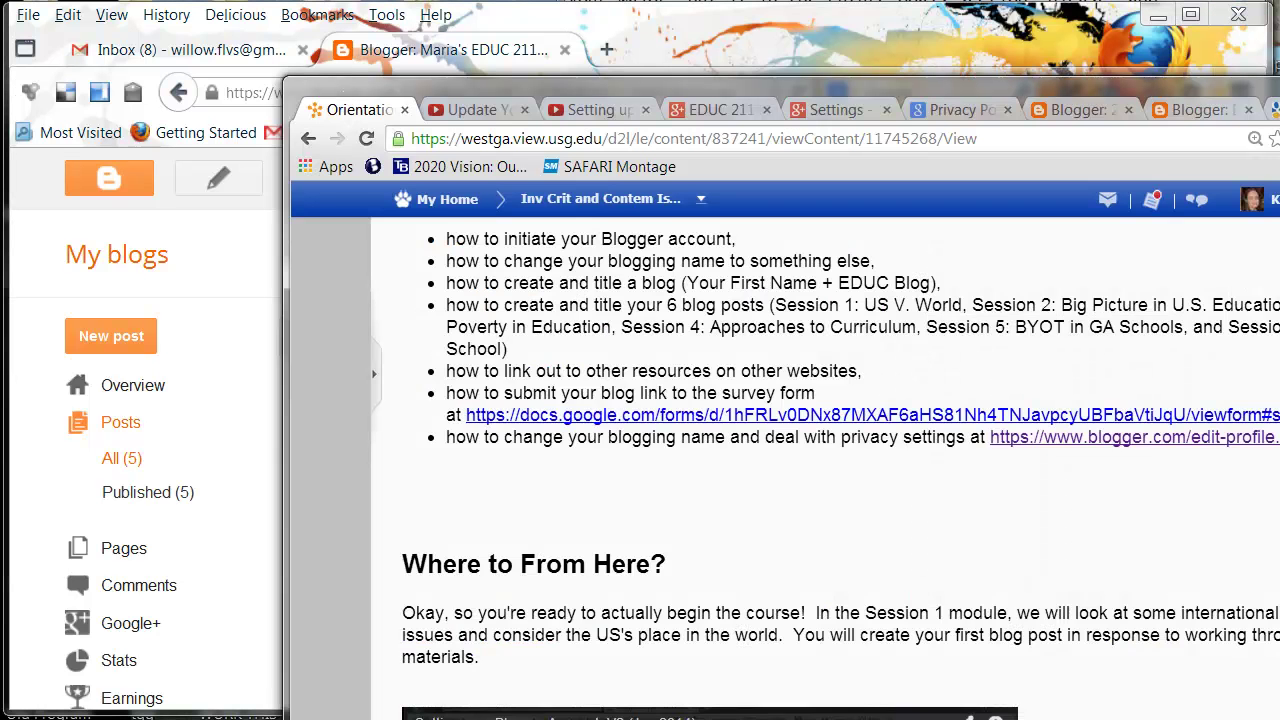
scroll(1232, 392, "up", 1)
left_click_drag(1229, 327, 503, 350)
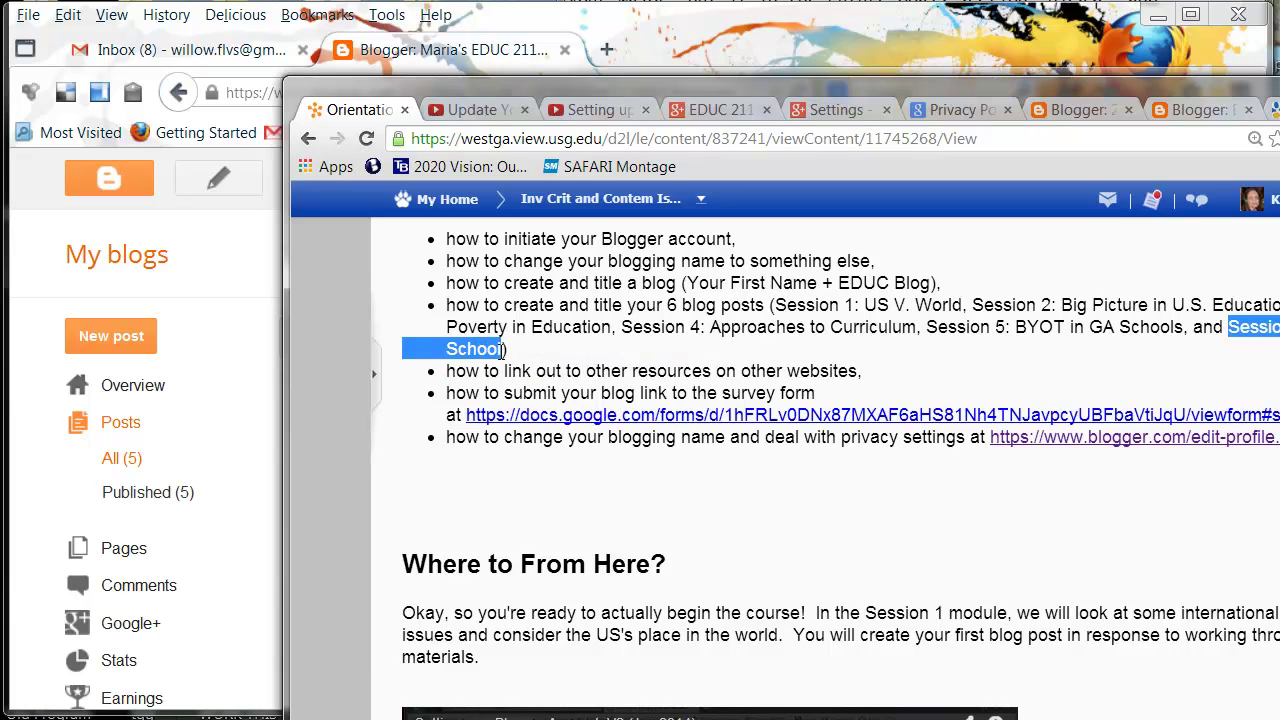
right_click(503, 350)
left_click(500, 368)
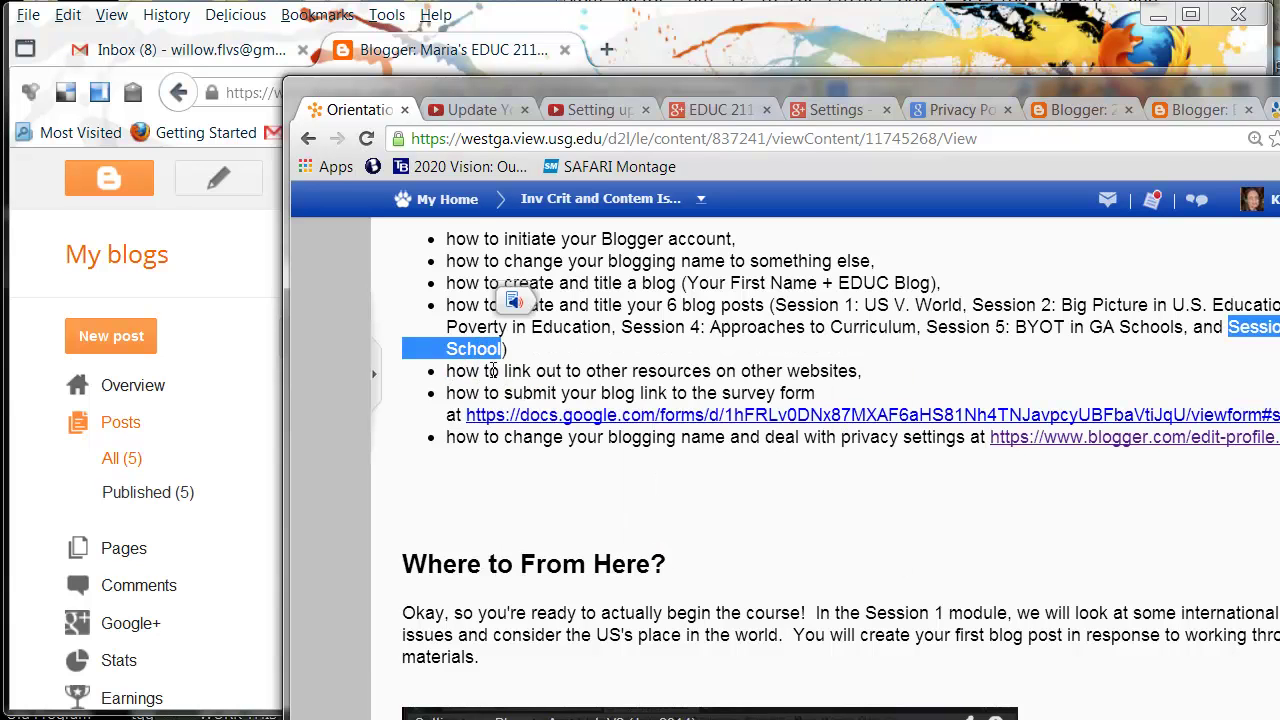
left_click(256, 410)
left_click(108, 337)
left_click(378, 238)
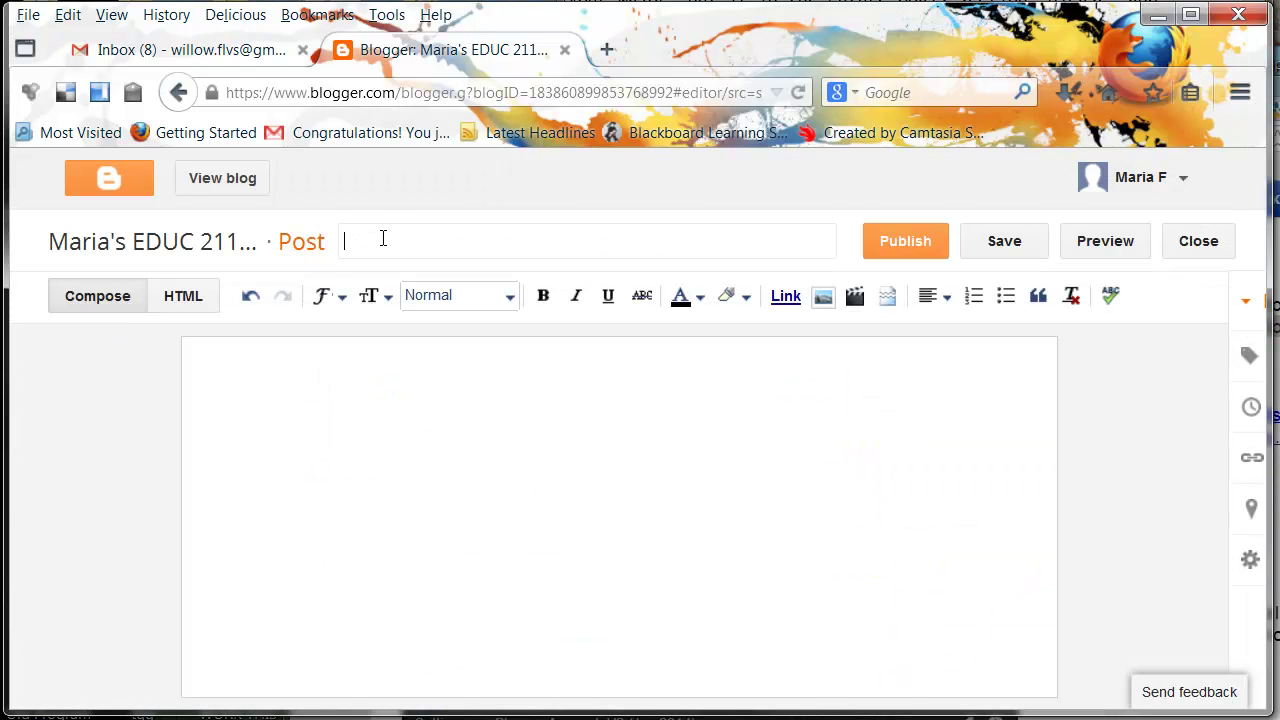
key("ctrl+v")
left_click(897, 248)
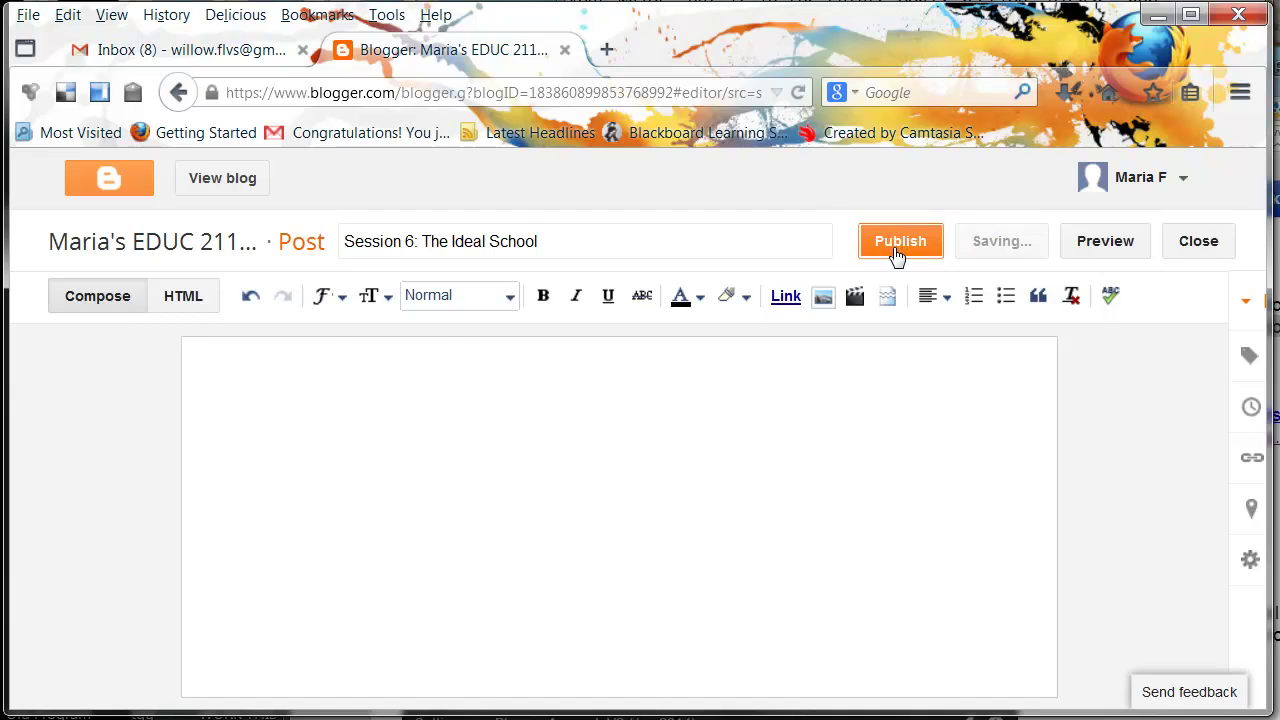
scroll(716, 395, "down", 1)
scroll(716, 395, "down", 1)
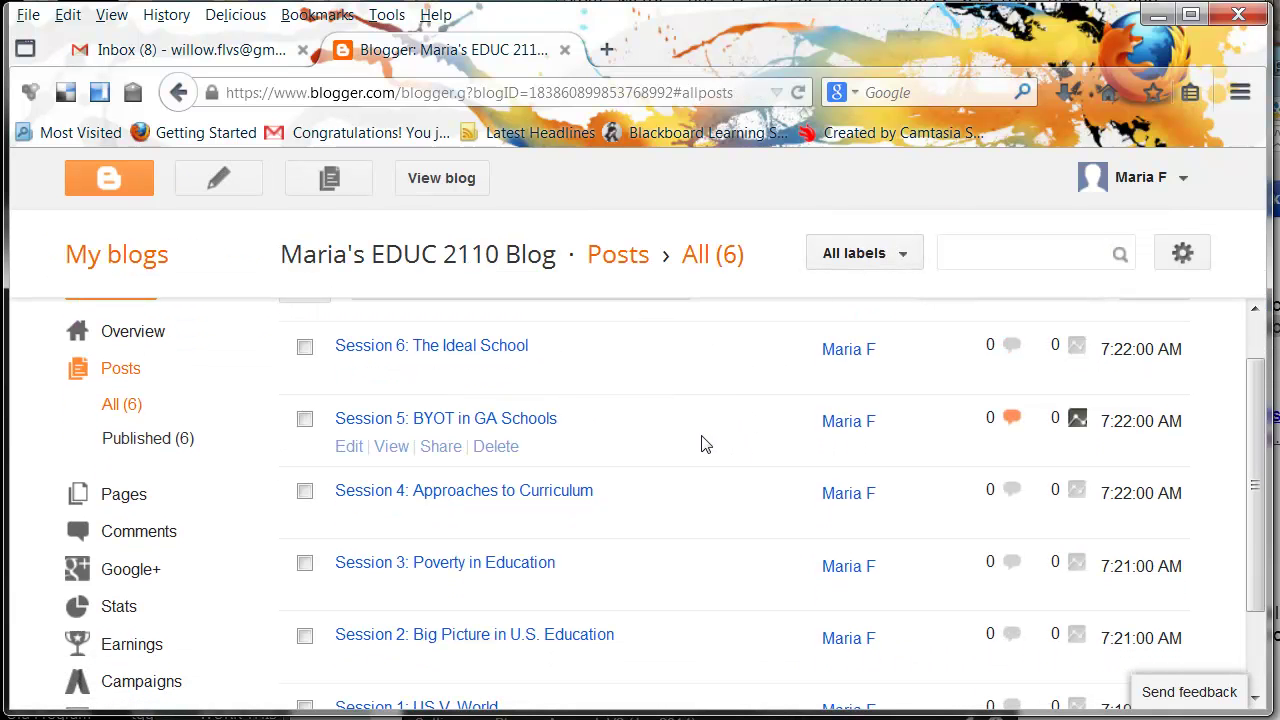
scroll(702, 445, "down", 2)
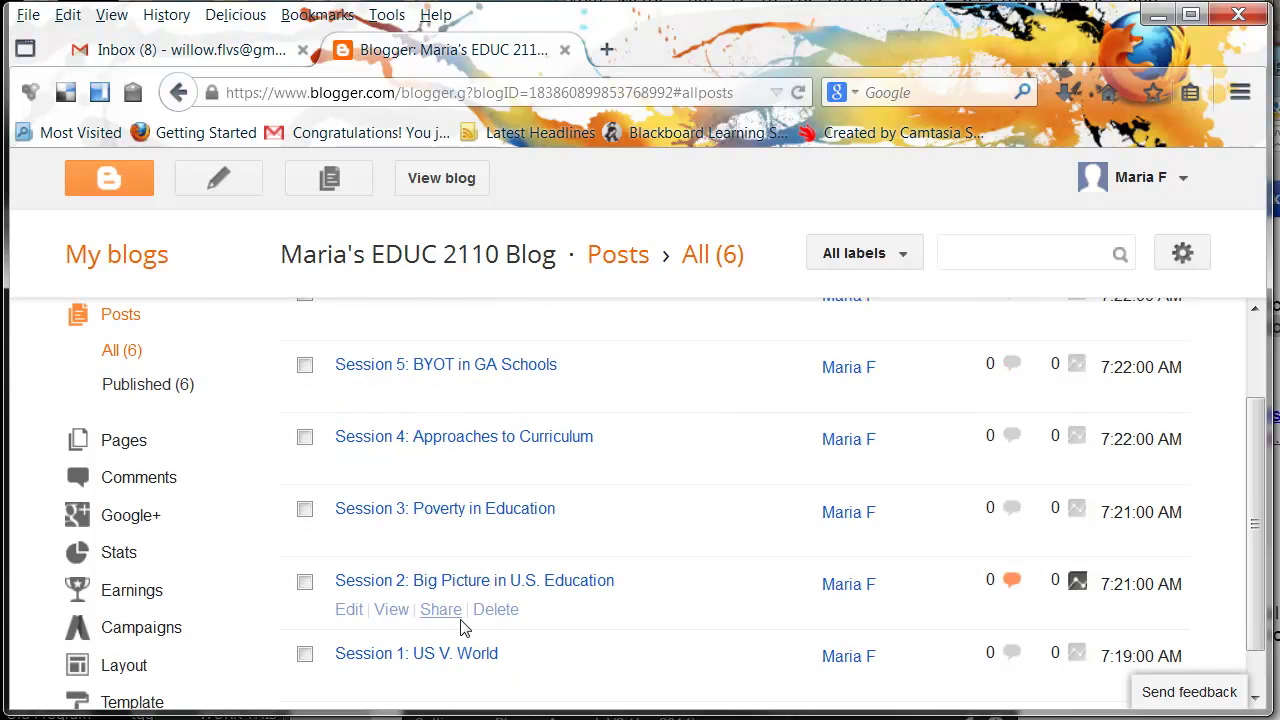
scroll(462, 627, "up", 2)
scroll(420, 630, "down", 2)
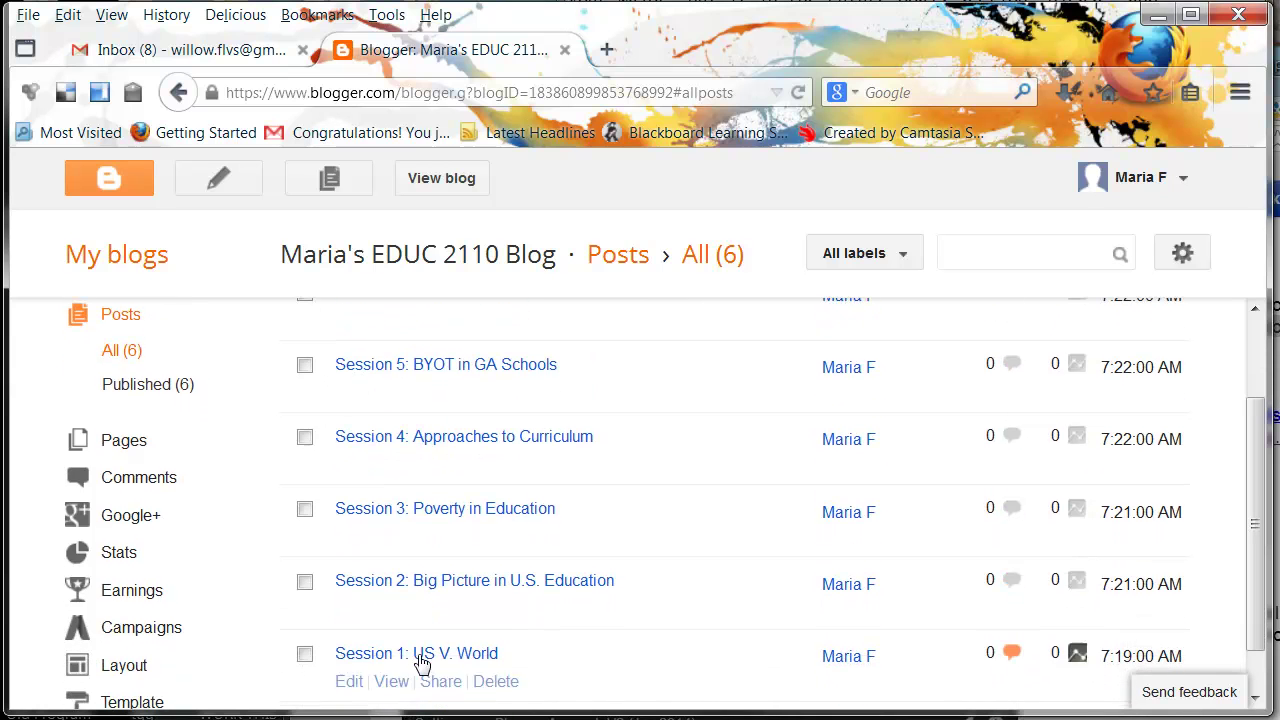
scroll(474, 363, "up", 2)
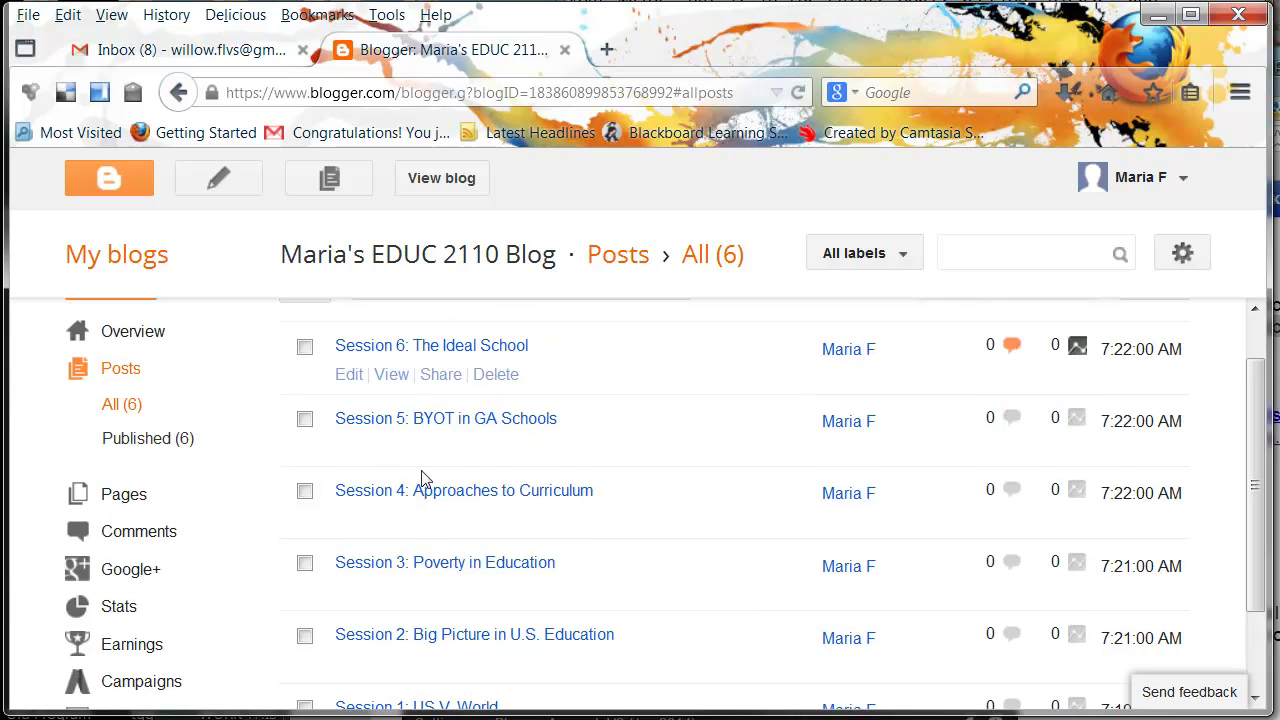
scroll(440, 590, "down", 2)
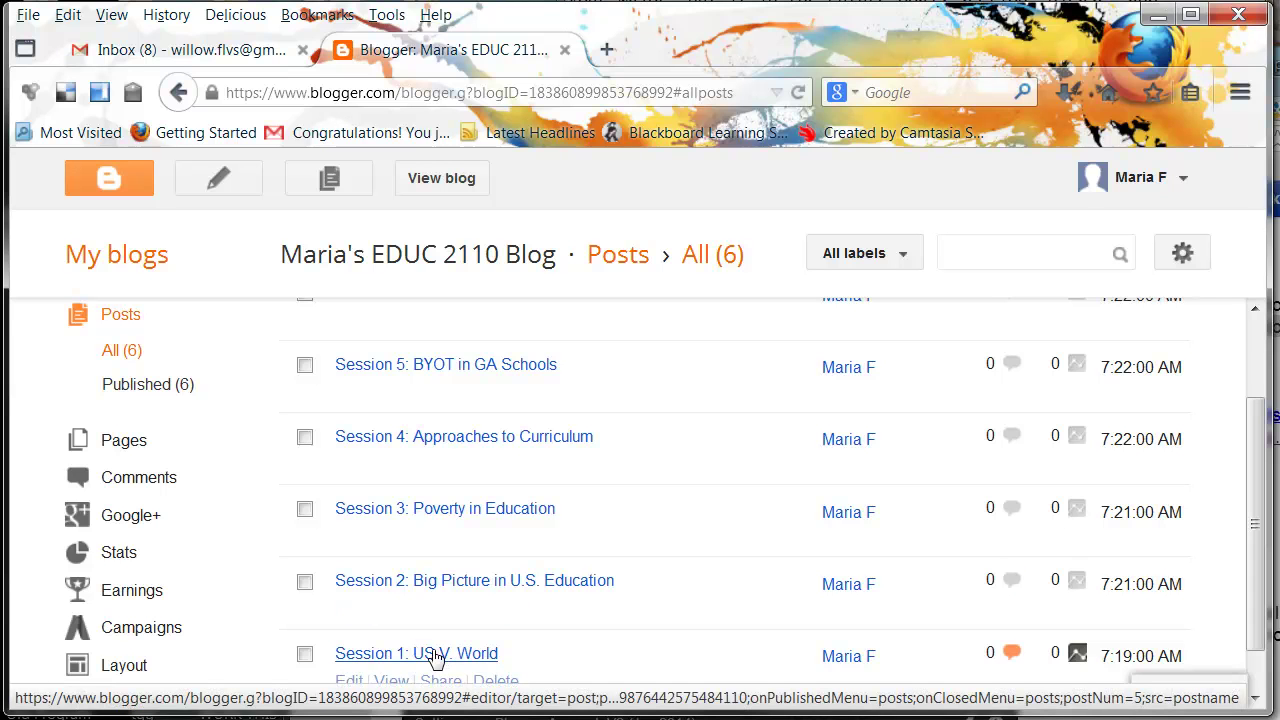
Maximize the course page and highlight the steps on titling posts, linking out, and privacy settings
left_click(1267, 258)
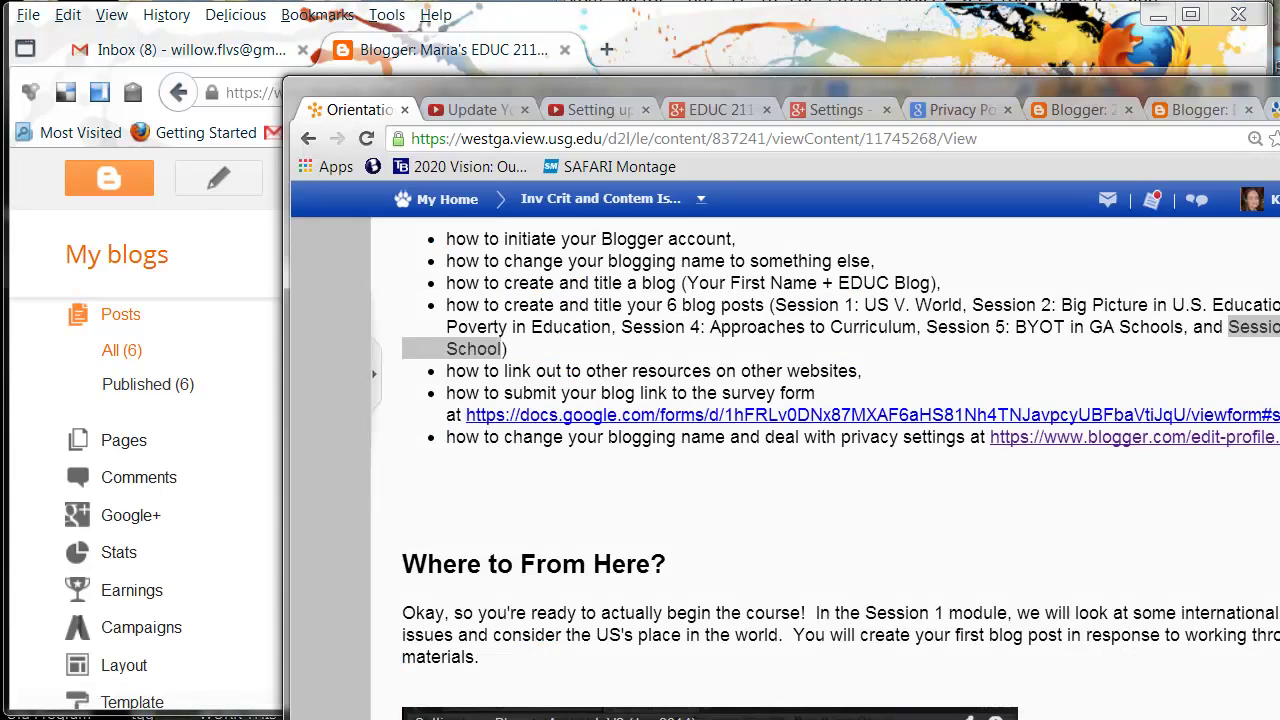
left_click_drag(1185, 86, 903, 9)
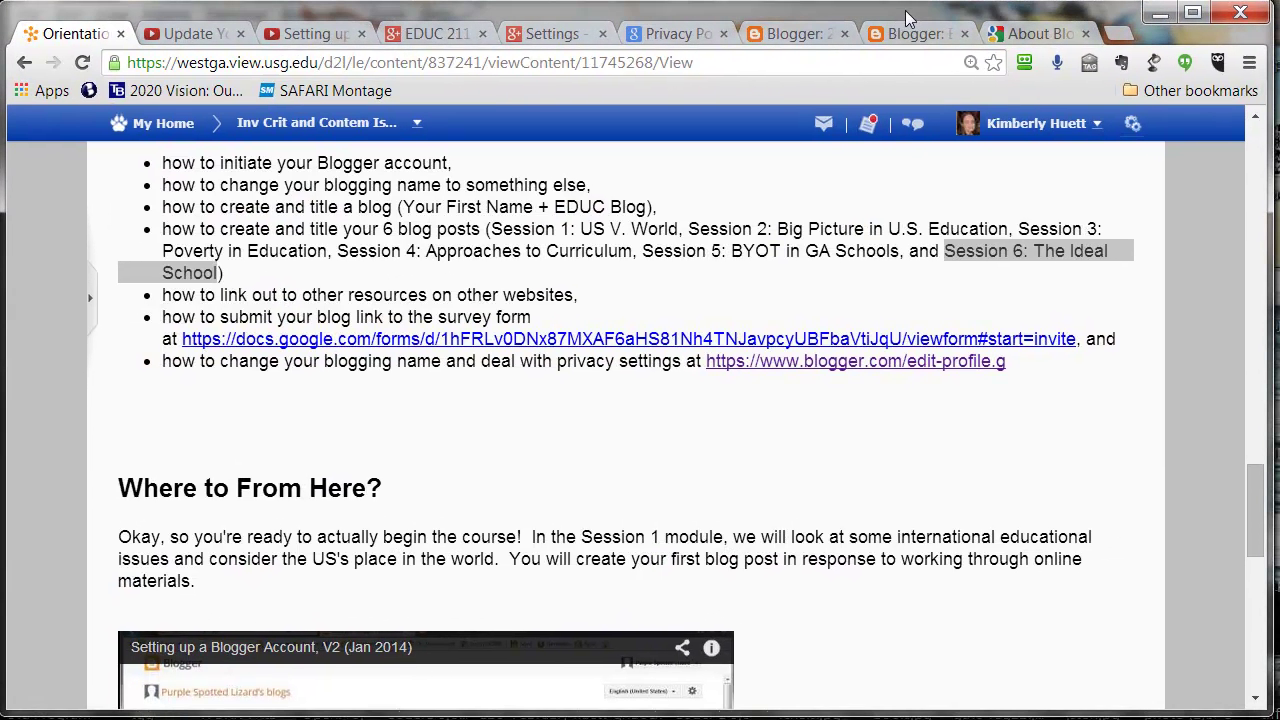
left_click(312, 264)
left_click_drag(221, 207, 392, 207)
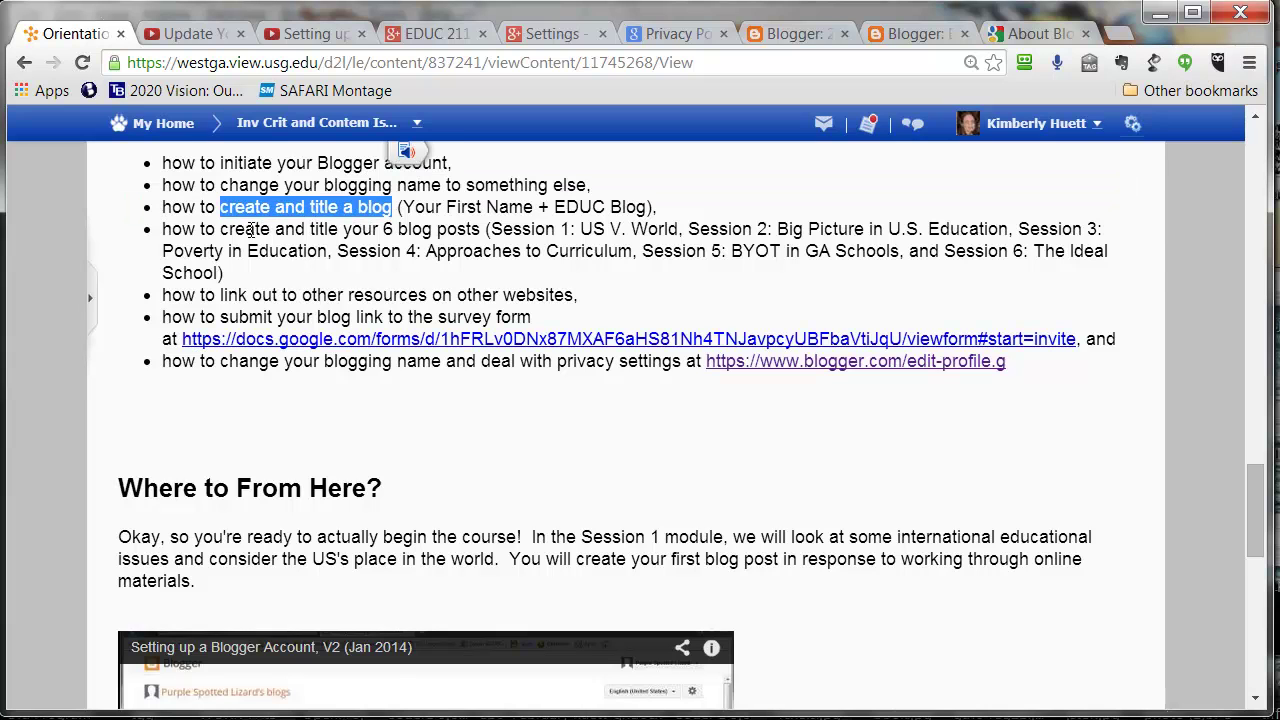
left_click_drag(220, 229, 482, 229)
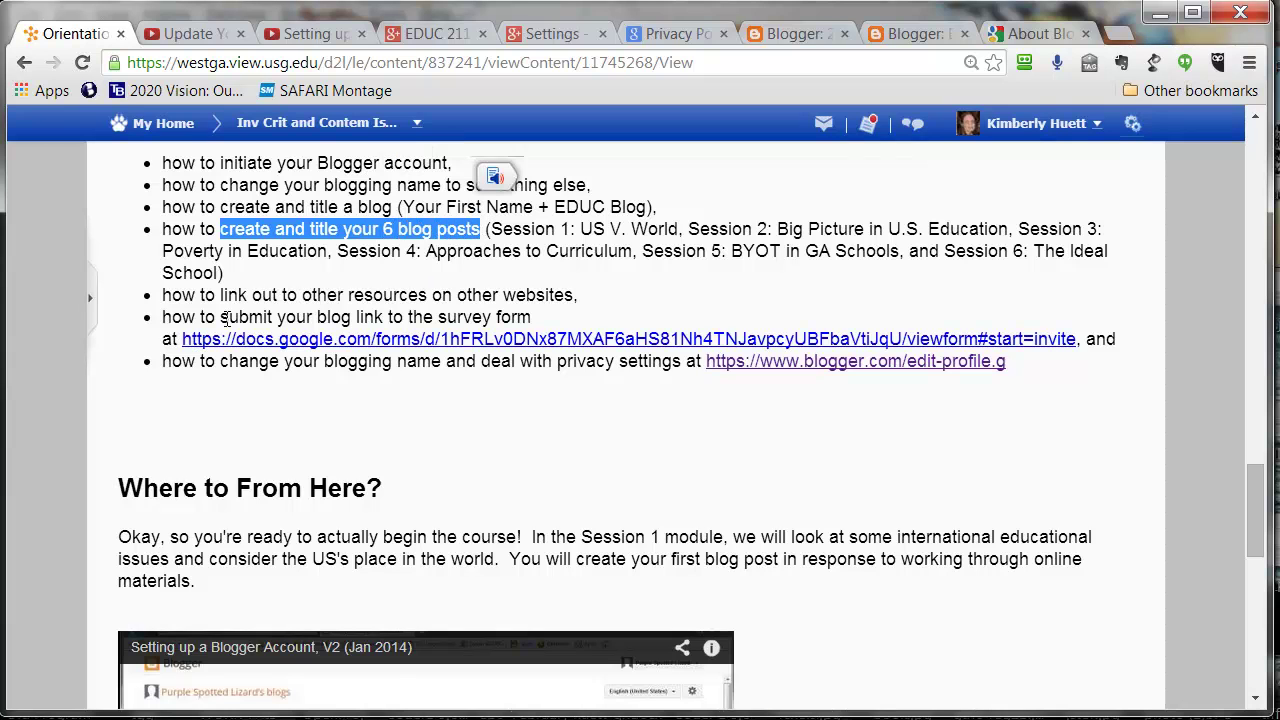
left_click_drag(162, 295, 576, 296)
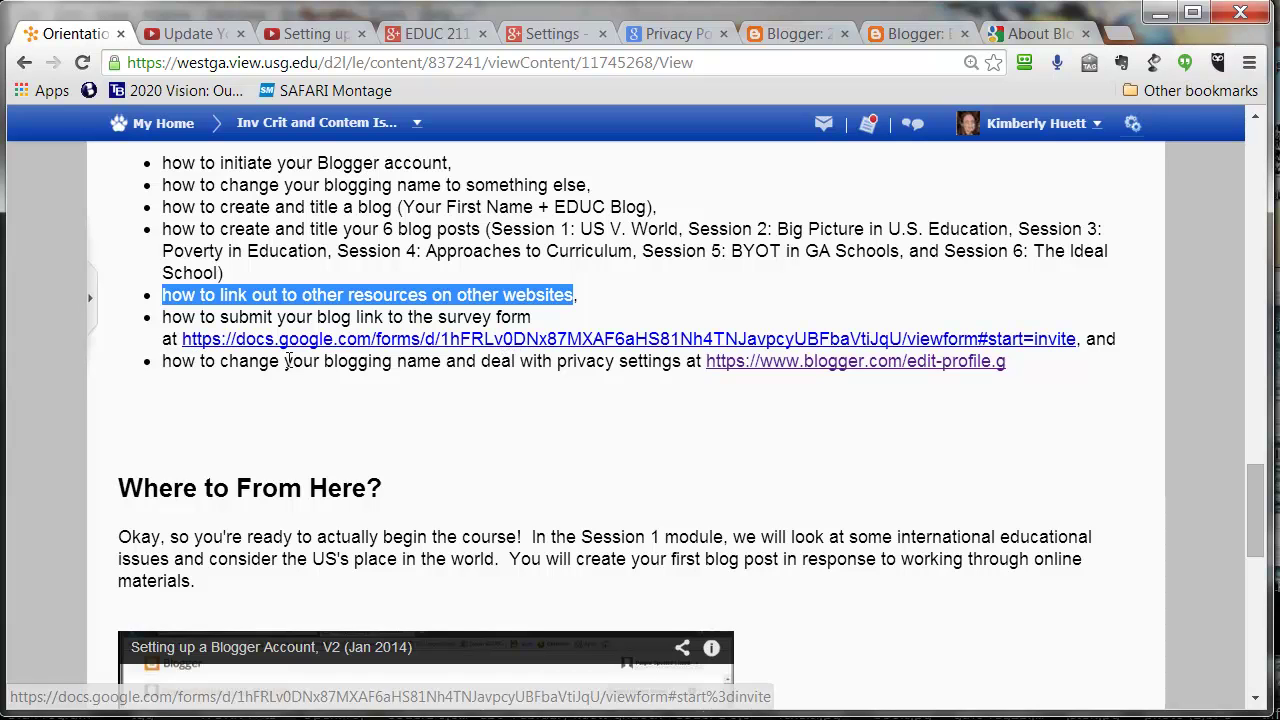
left_click_drag(166, 361, 640, 395)
left_click(640, 395)
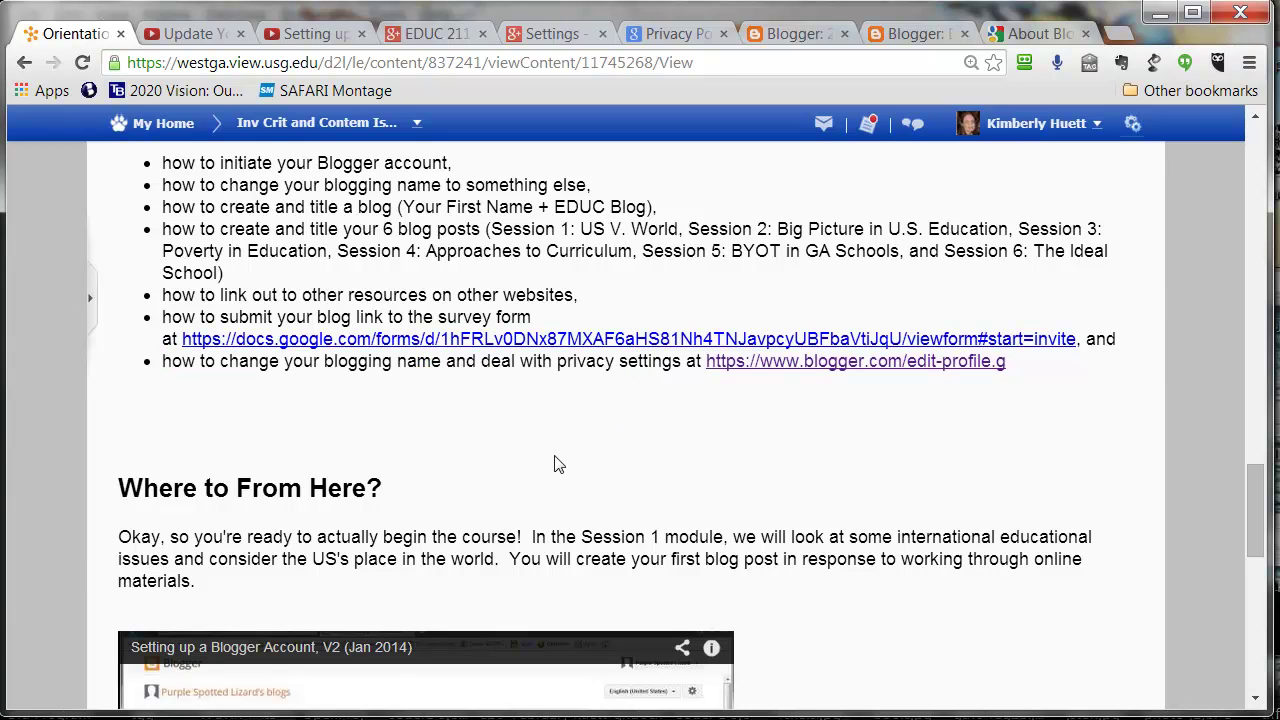
scroll(557, 463, "up", 1)
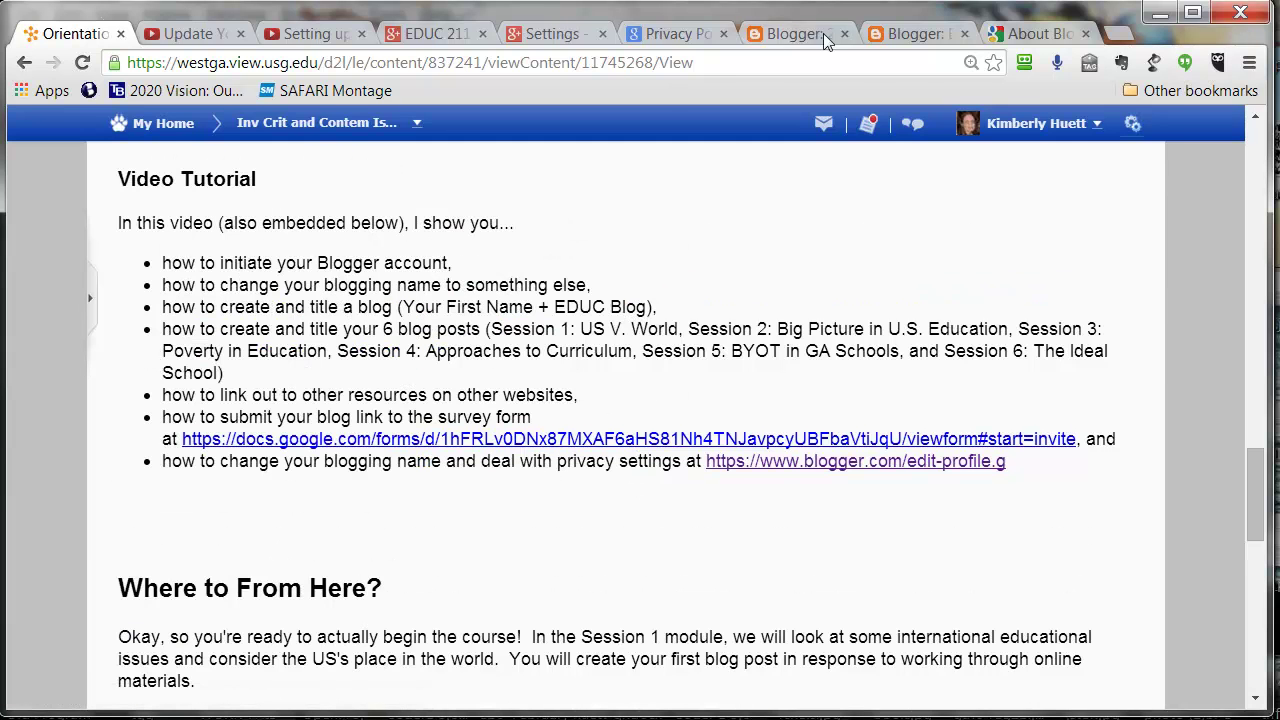
Search Google for 'fake verbiage' and open the Latin lorem ipsum generator
left_click(1040, 34)
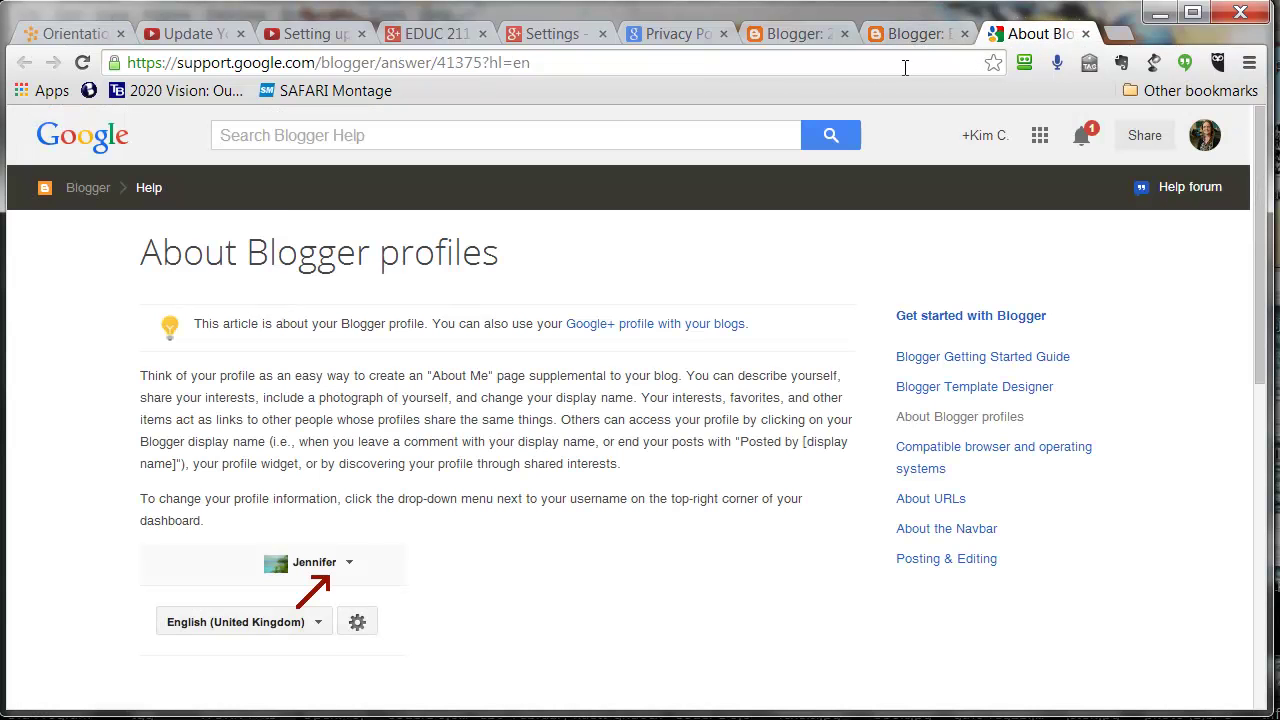
left_click(839, 62)
type("fak")
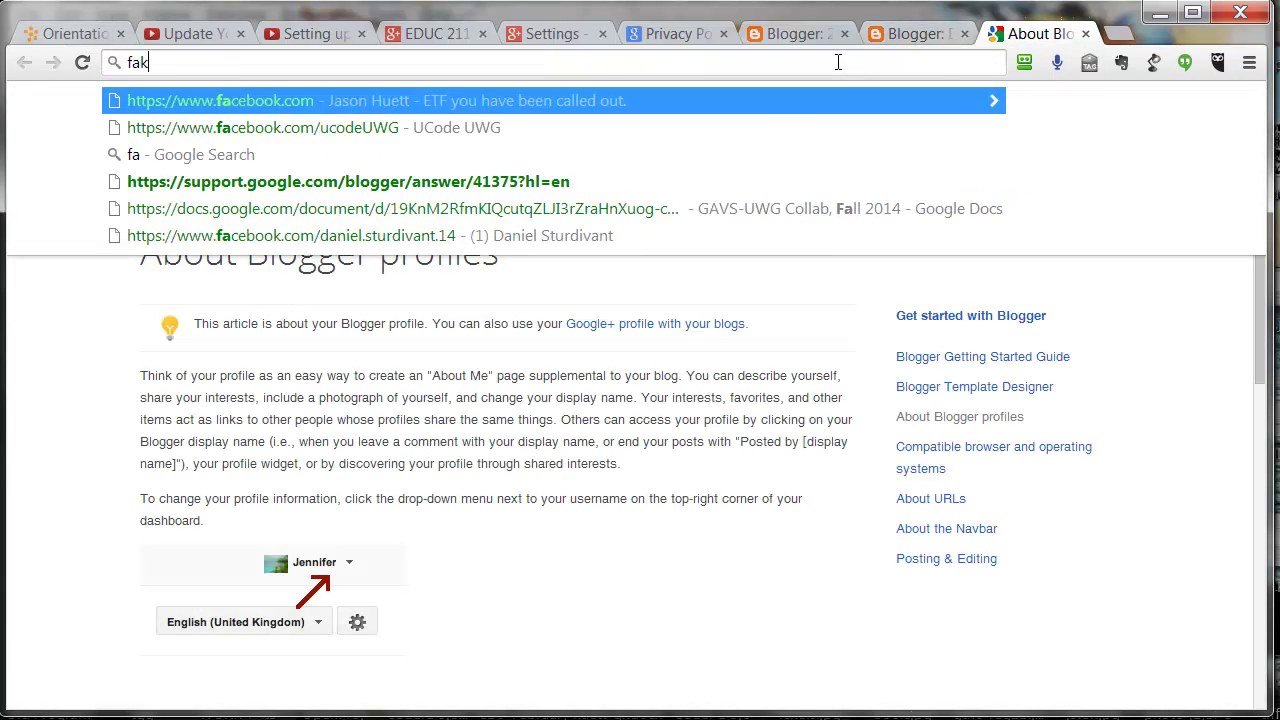
type("e verbiage")
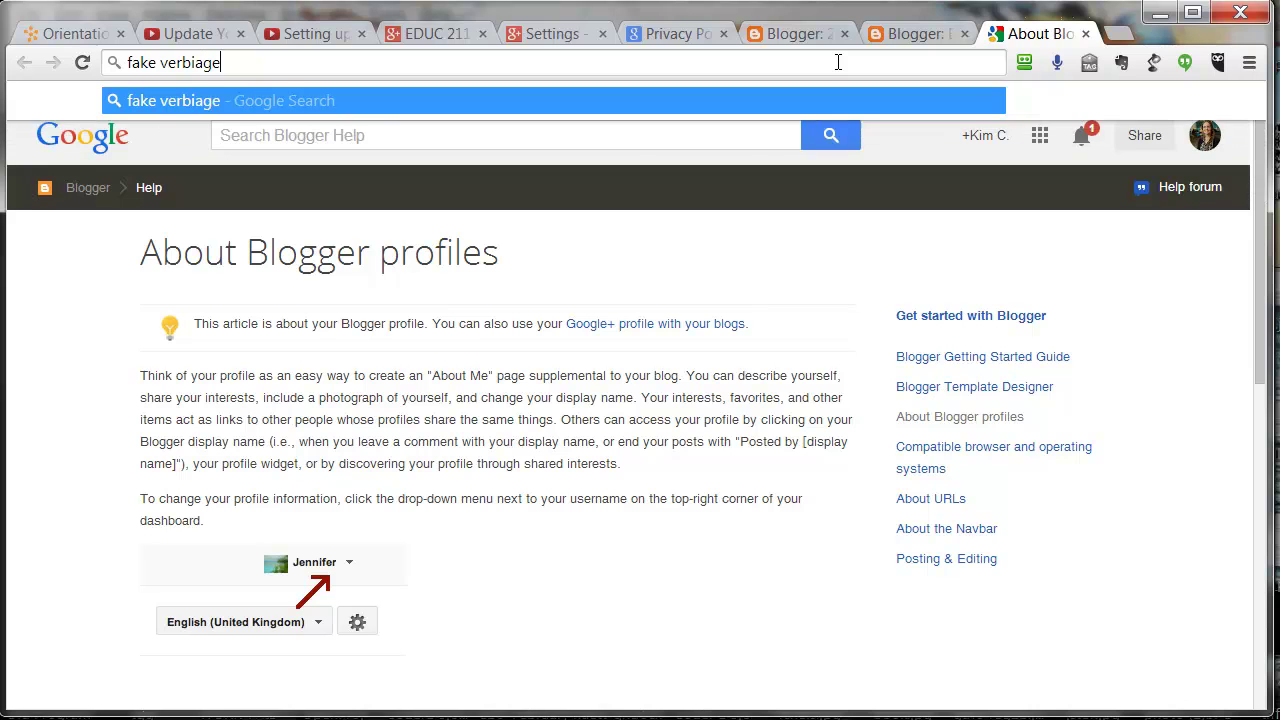
key("Return")
left_click(255, 307)
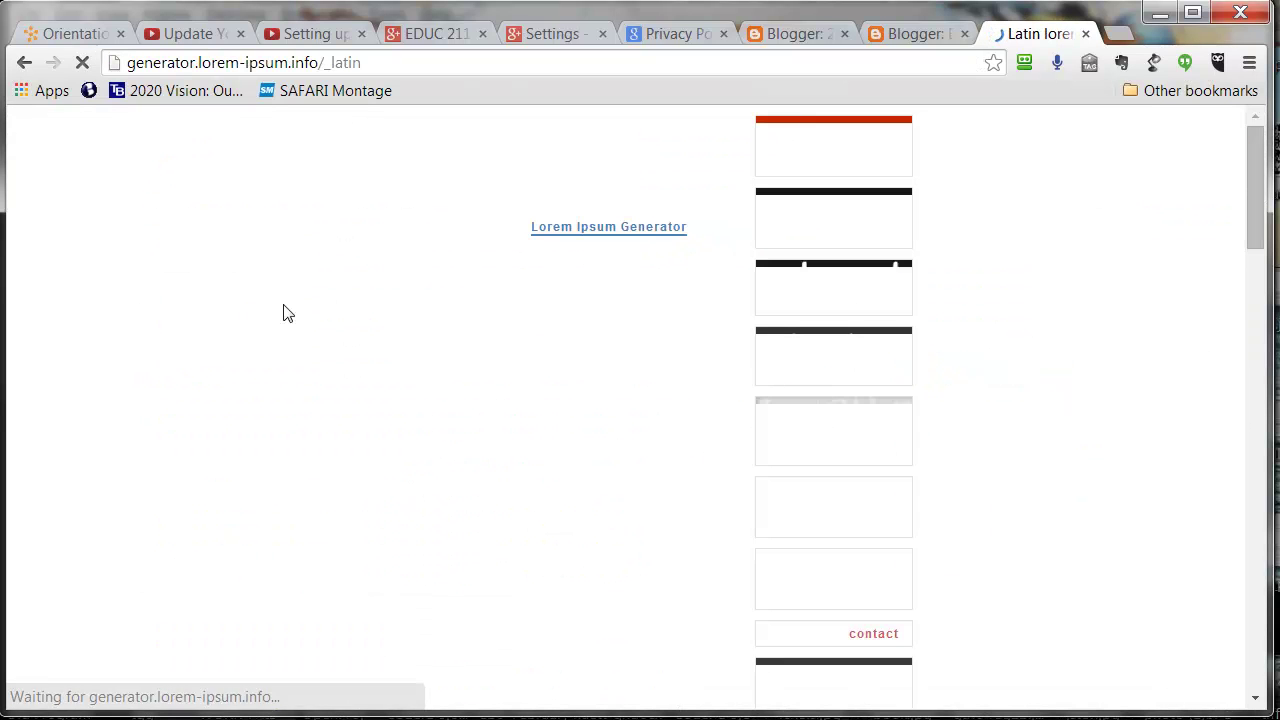
Generate a fresh batch of plain-text filler and select all of it
left_click(125, 434)
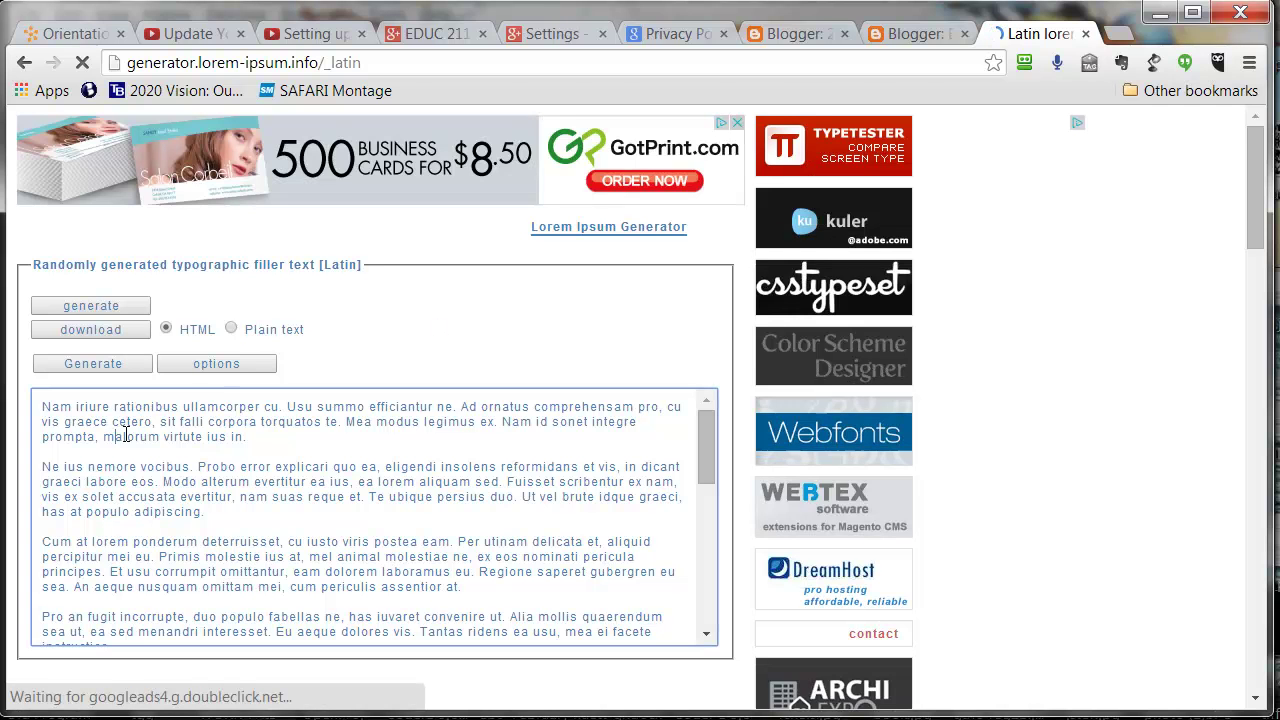
left_click(231, 331)
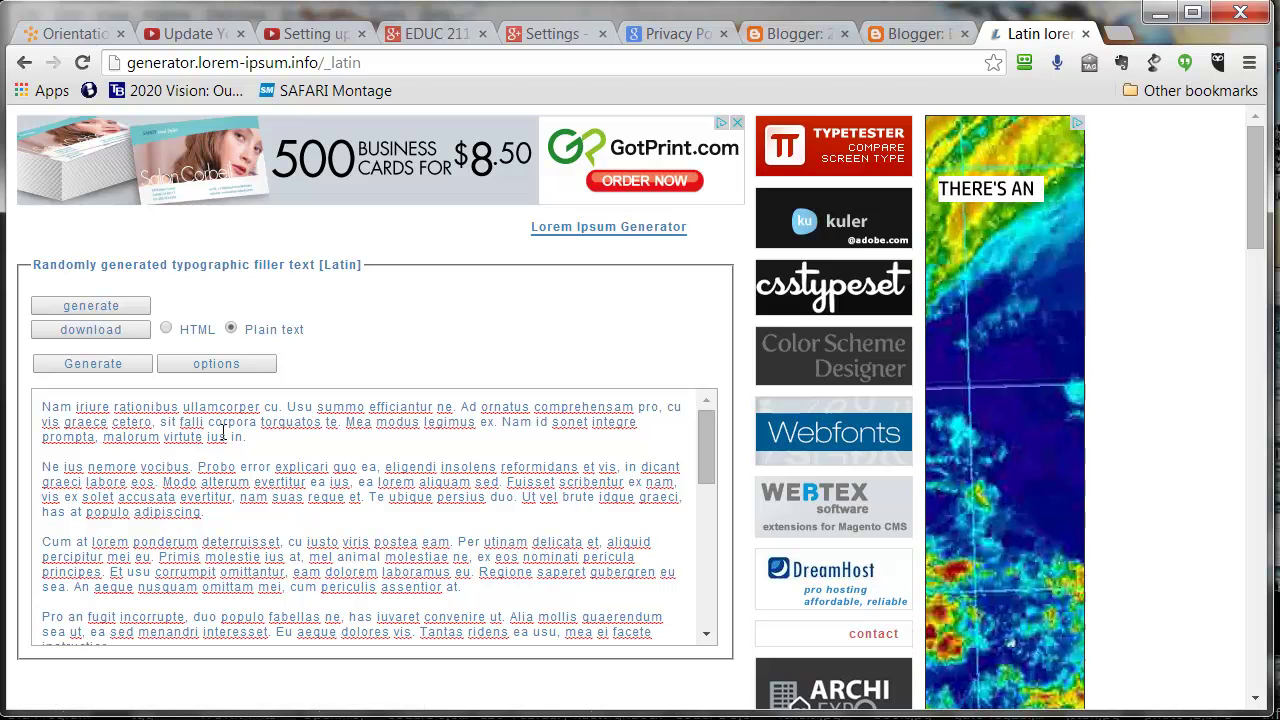
left_click(98, 363)
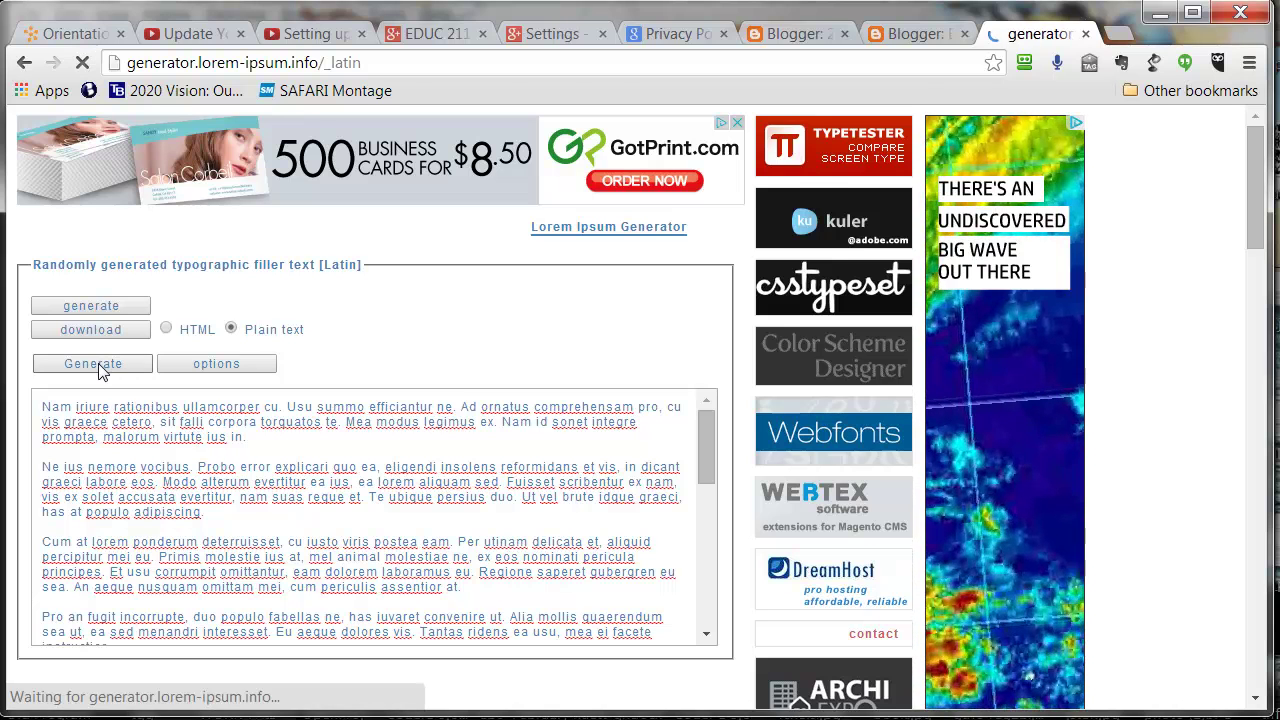
left_click(122, 440)
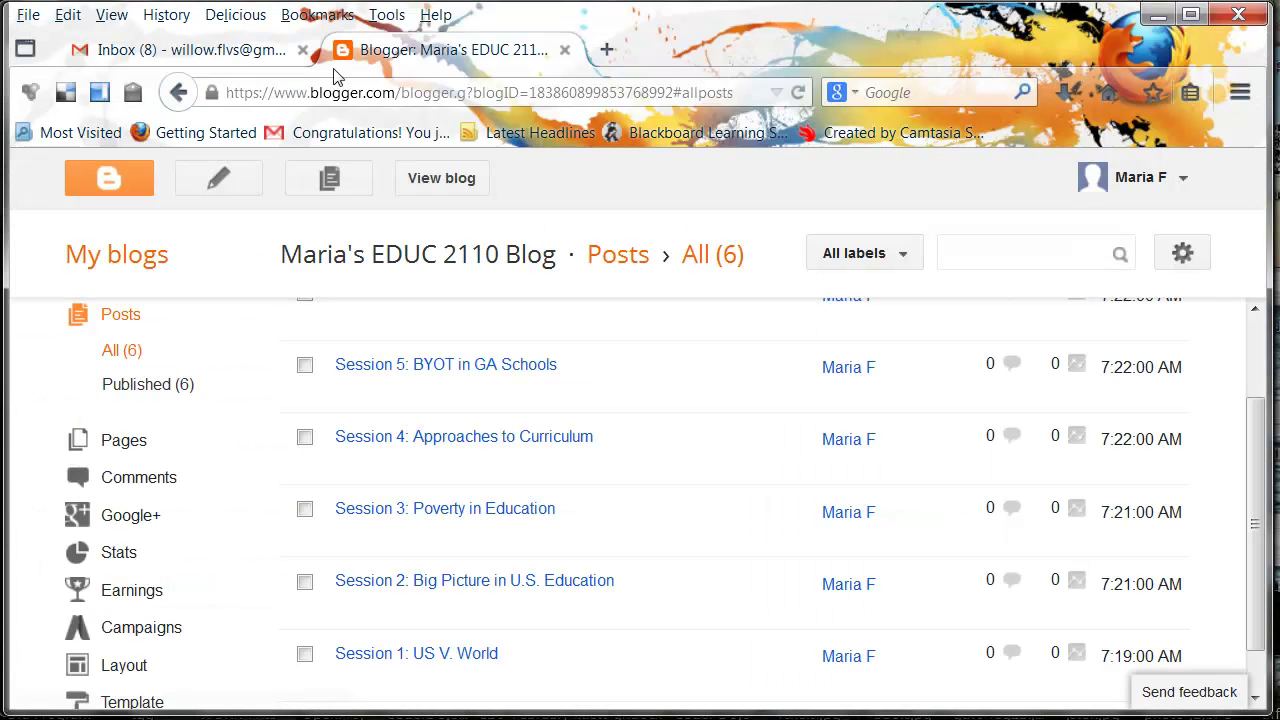
scroll(514, 537, "down", 1)
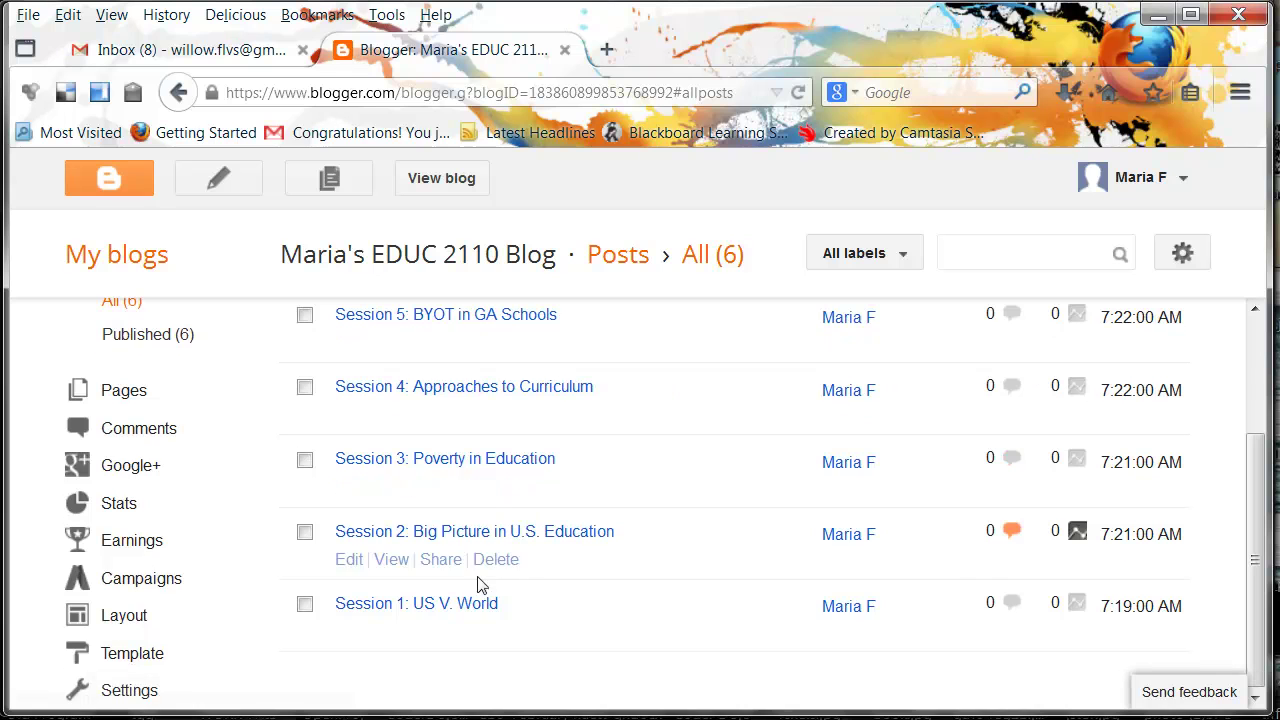
In Session 1, add 'For more information, visit the University of West Georgia website' after the first paragraph
left_click(399, 606)
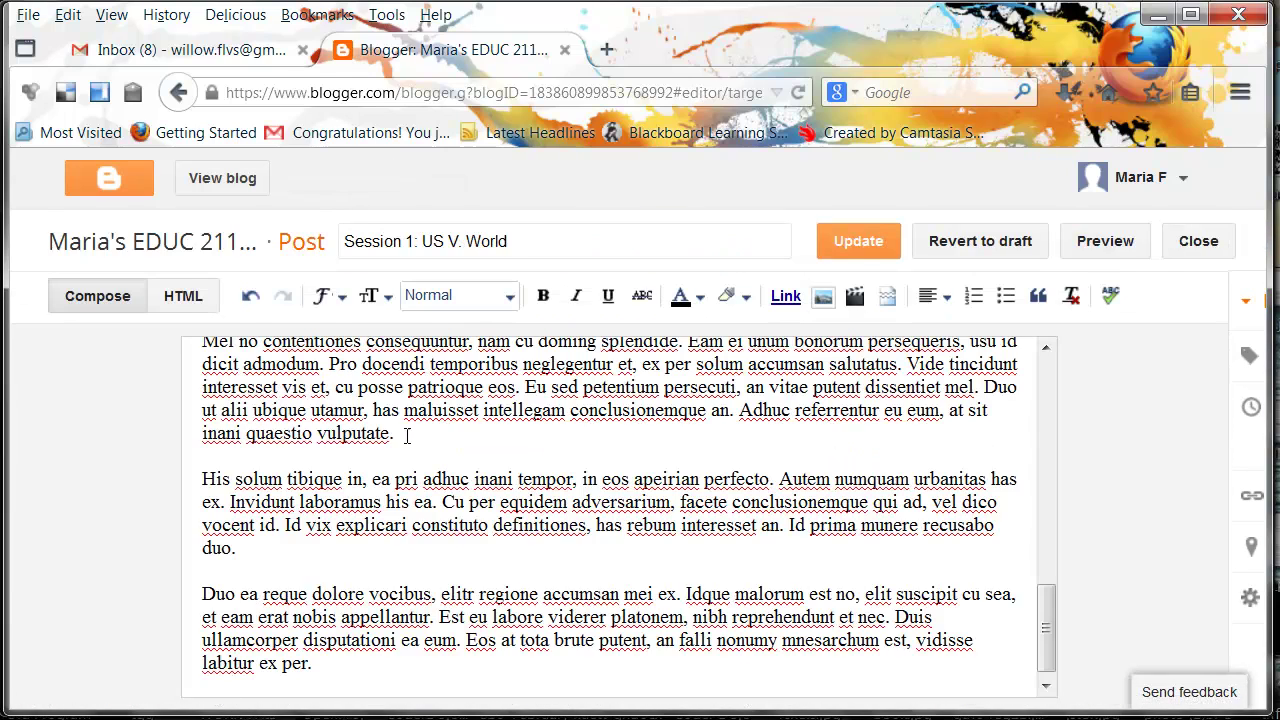
scroll(407, 436, "up", 15)
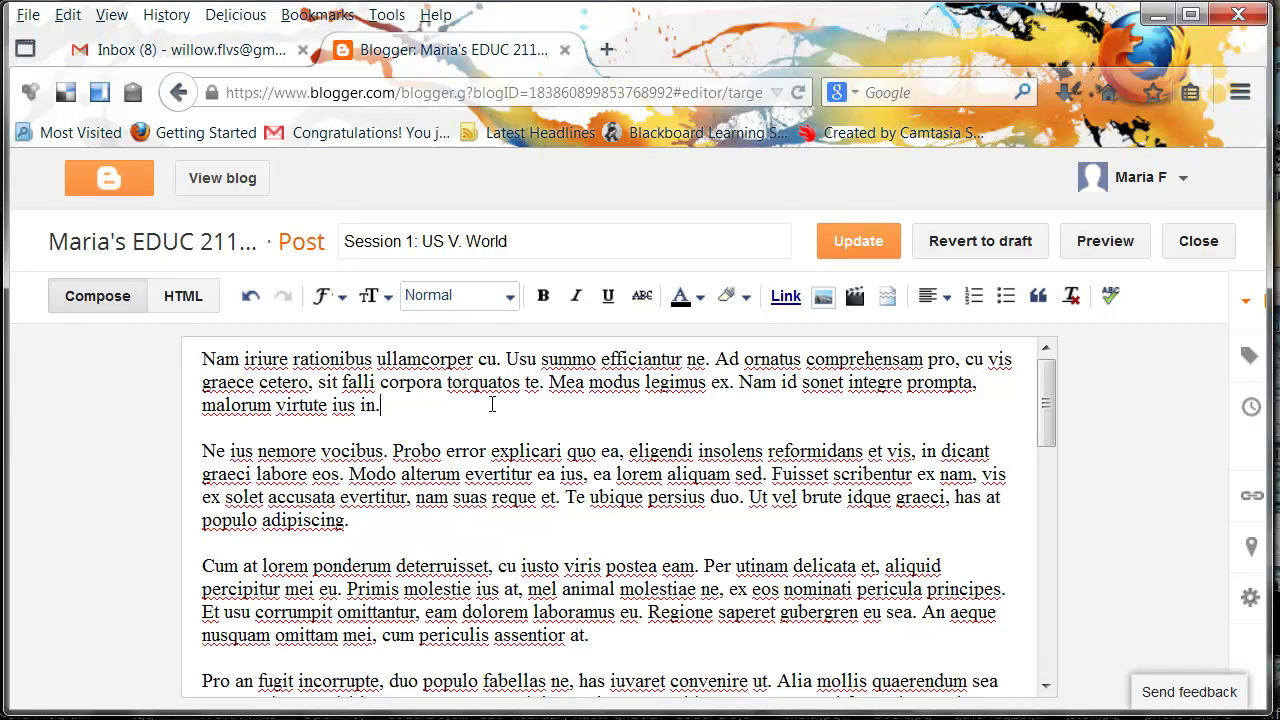
type("For more informatimon,")
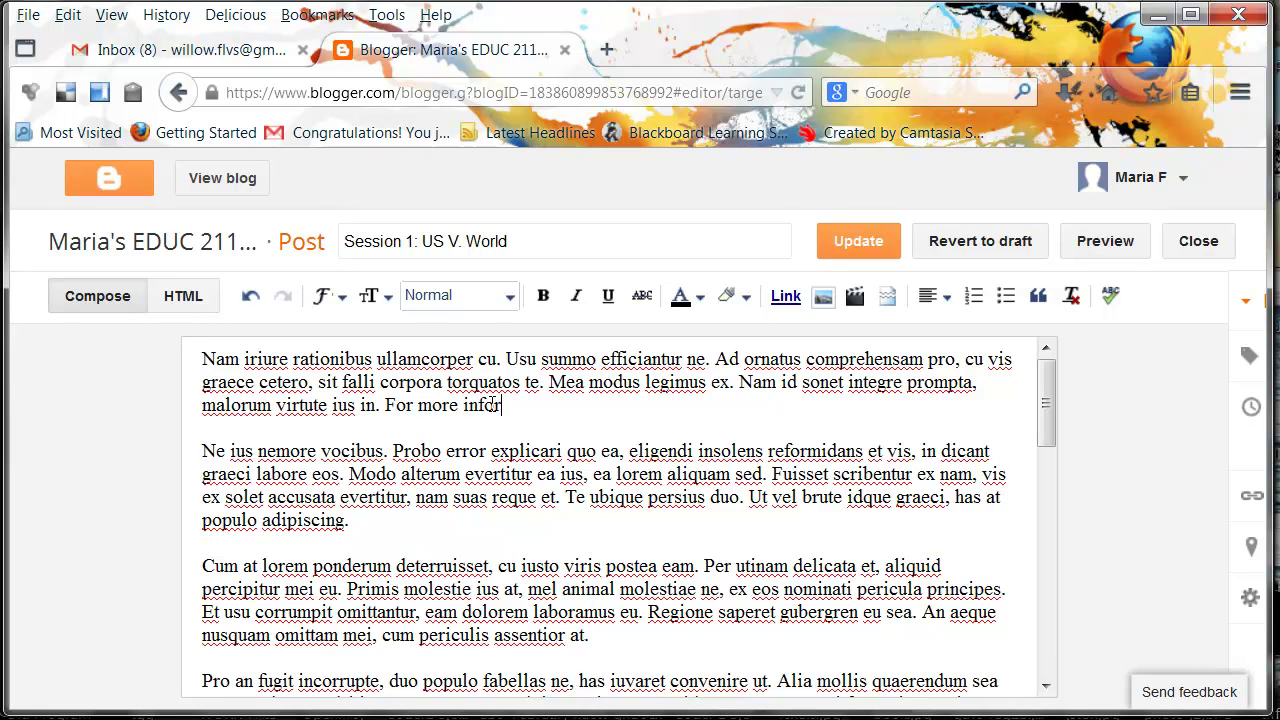
key("BackSpace")
key("BackSpace")
key("BackSpace")
key("BackSpace")
type("on, visit the U")
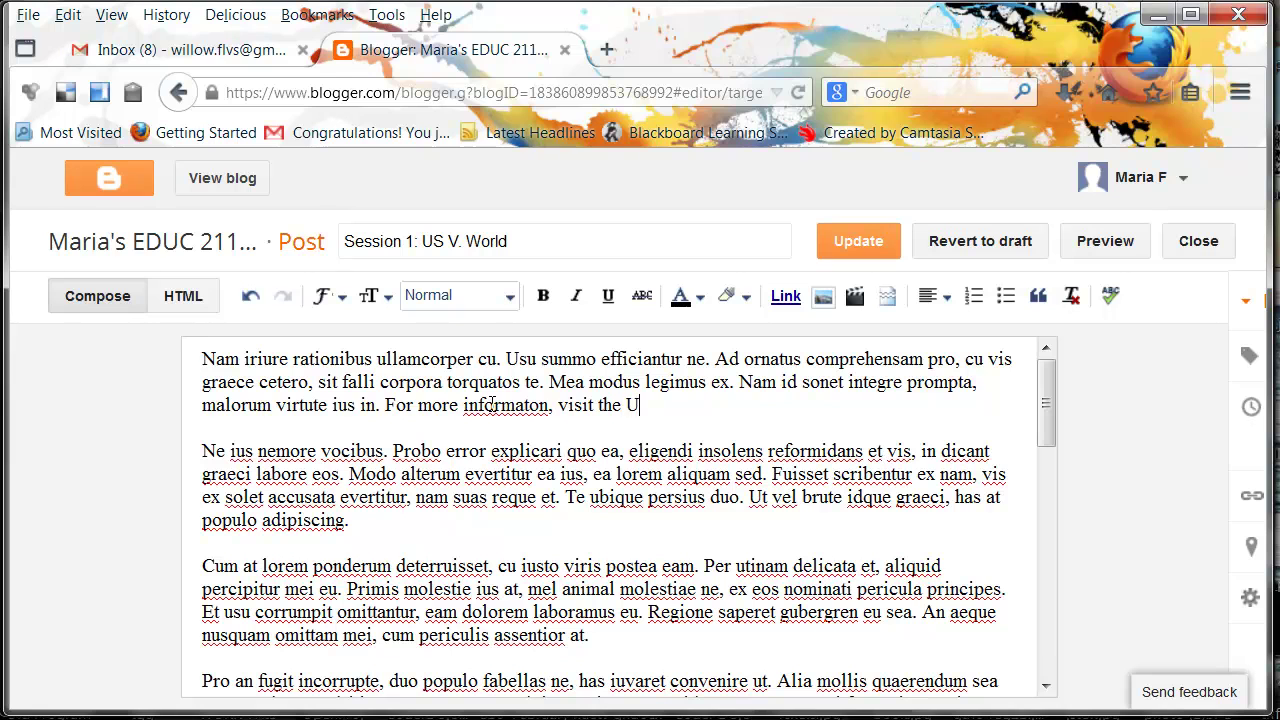
type("niversity of West")
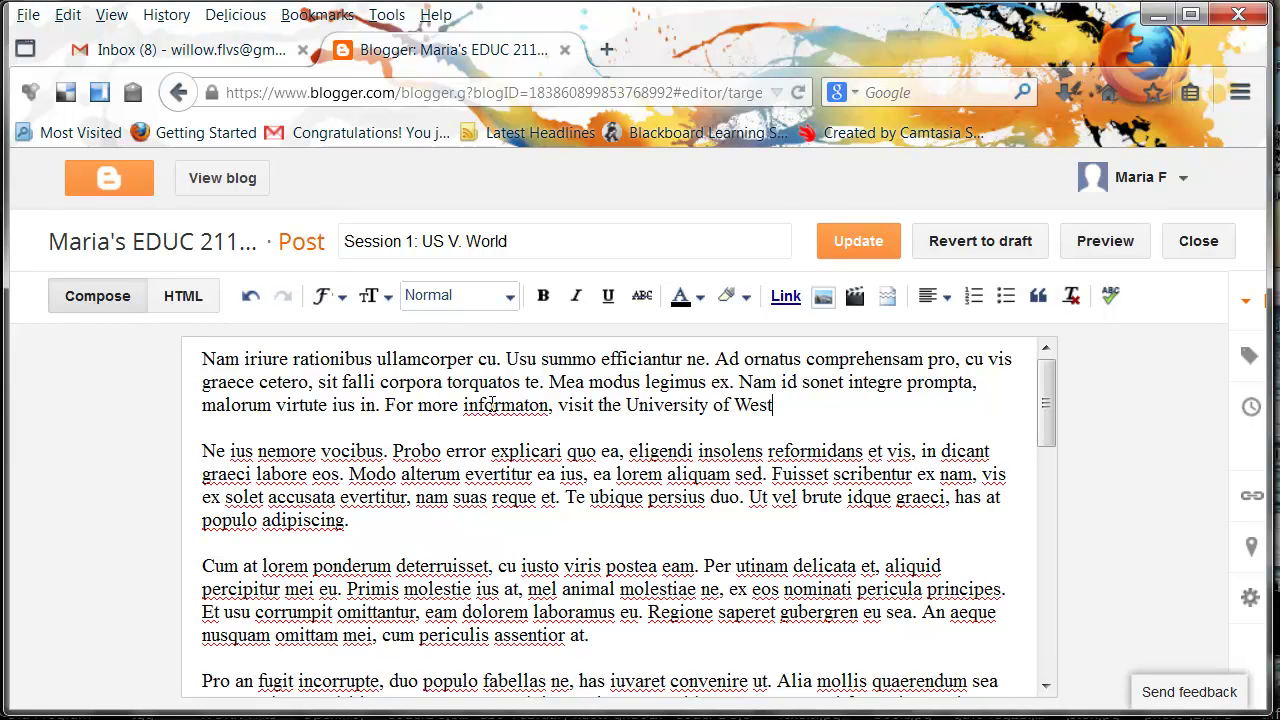
type(" Goe")
type("org")
key("BackSpace")
key("BackSpace")
key("BackSpace")
type("orgia website.")
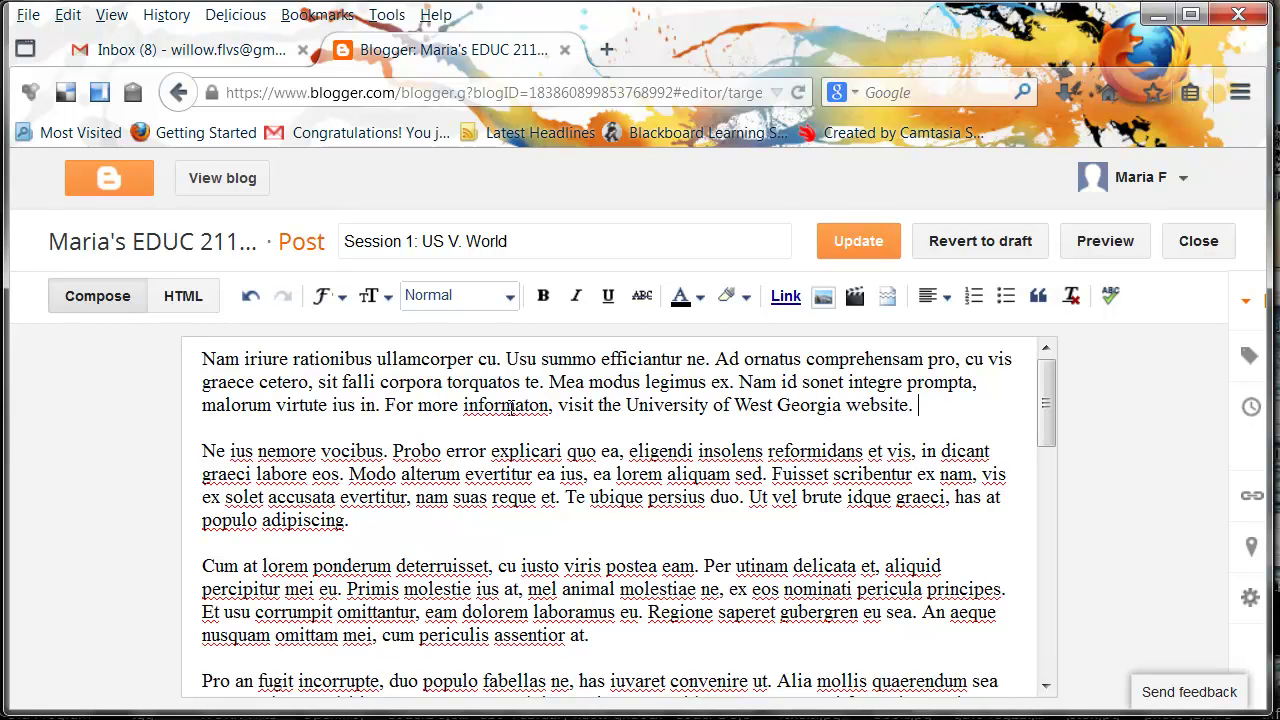
Correct 'informaton' to 'information' and select the words 'University of West Georgia'
right_click(510, 405)
left_click(600, 6)
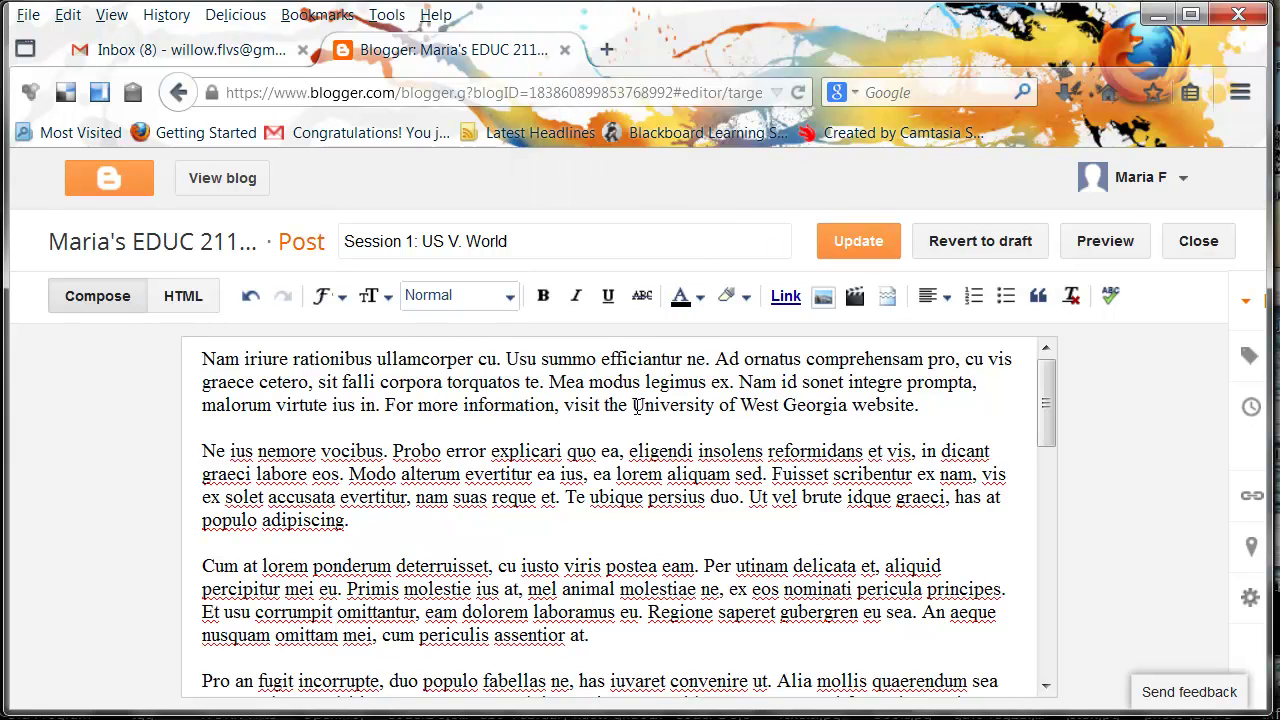
left_click_drag(632, 405, 844, 406)
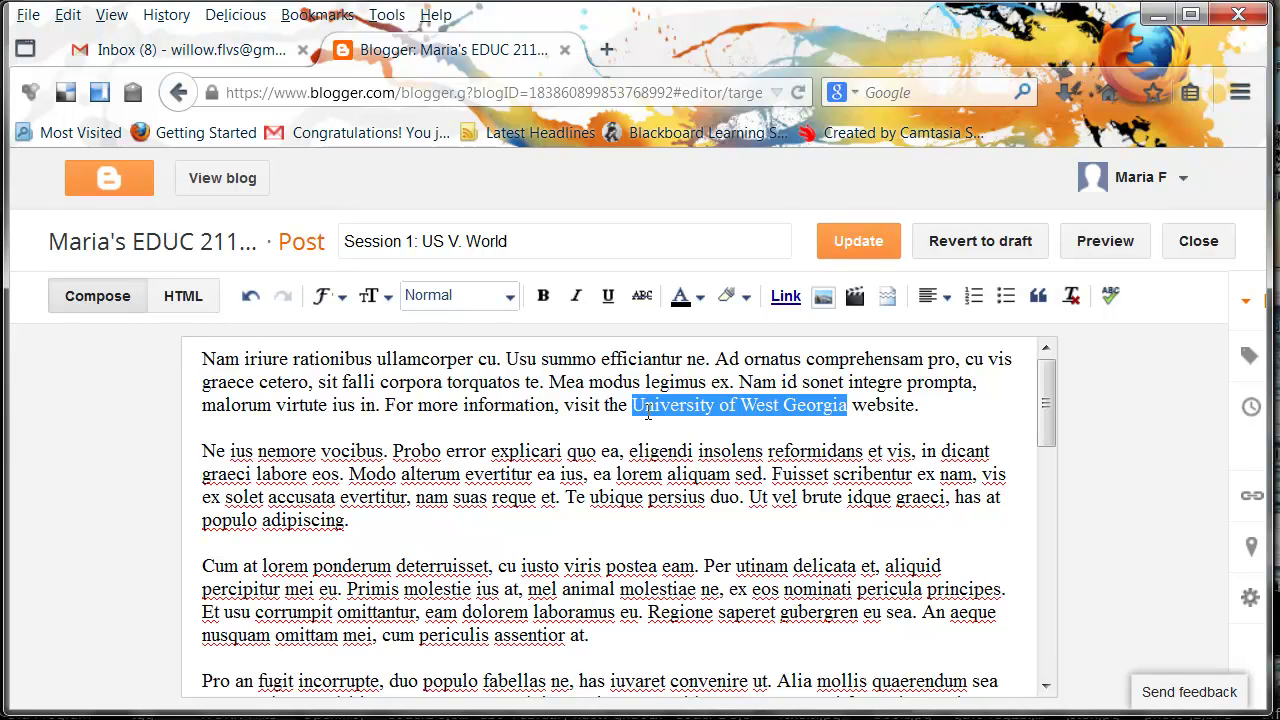
left_click(783, 300)
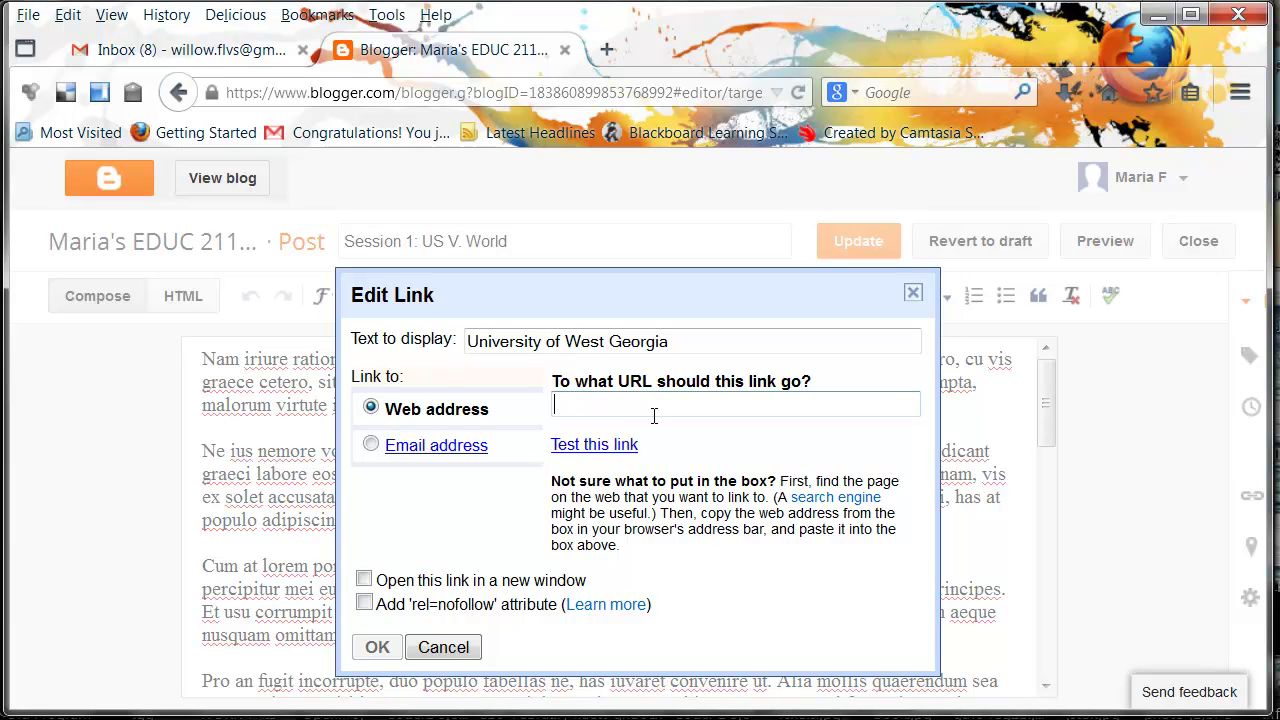
type("http://")
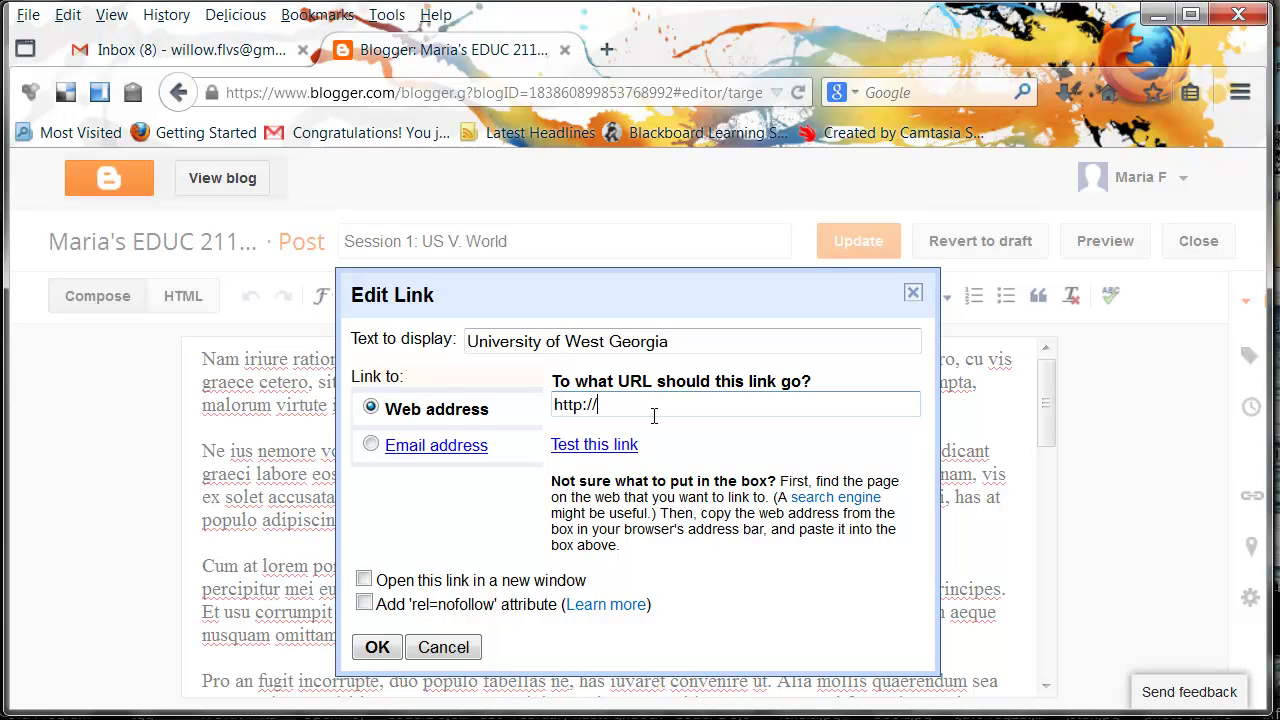
type("westga.edu")
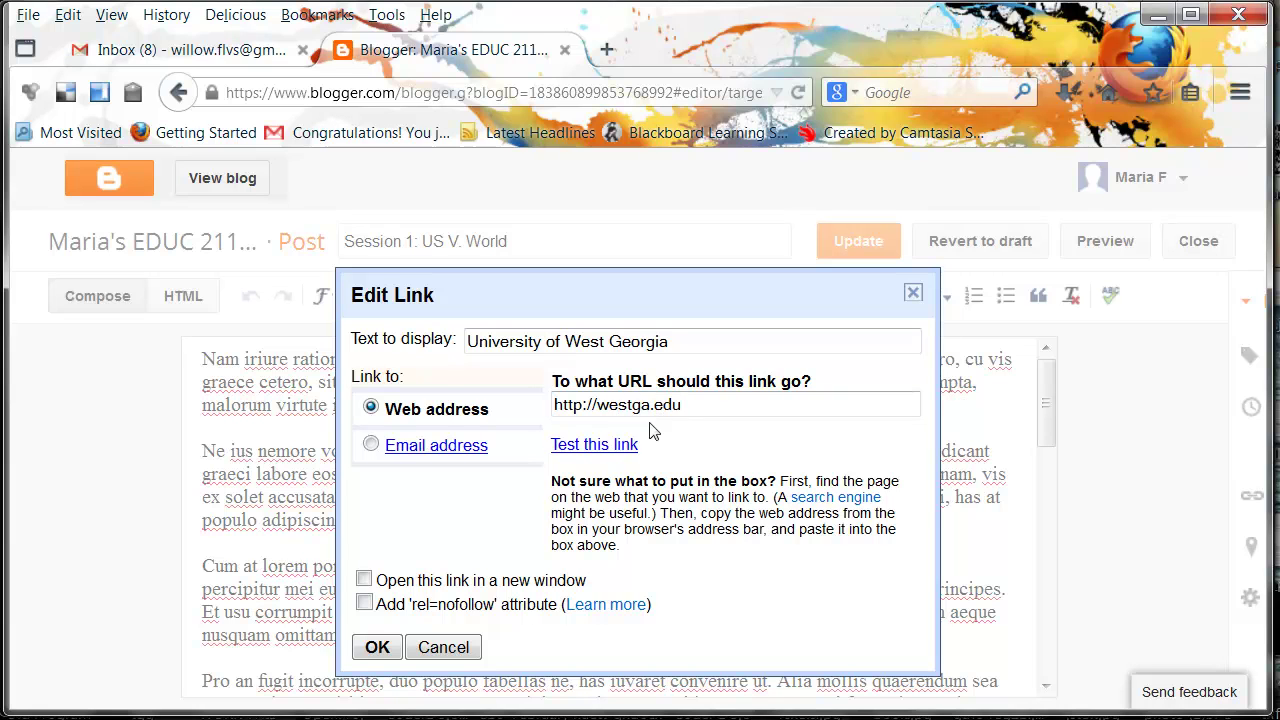
left_click(595, 446)
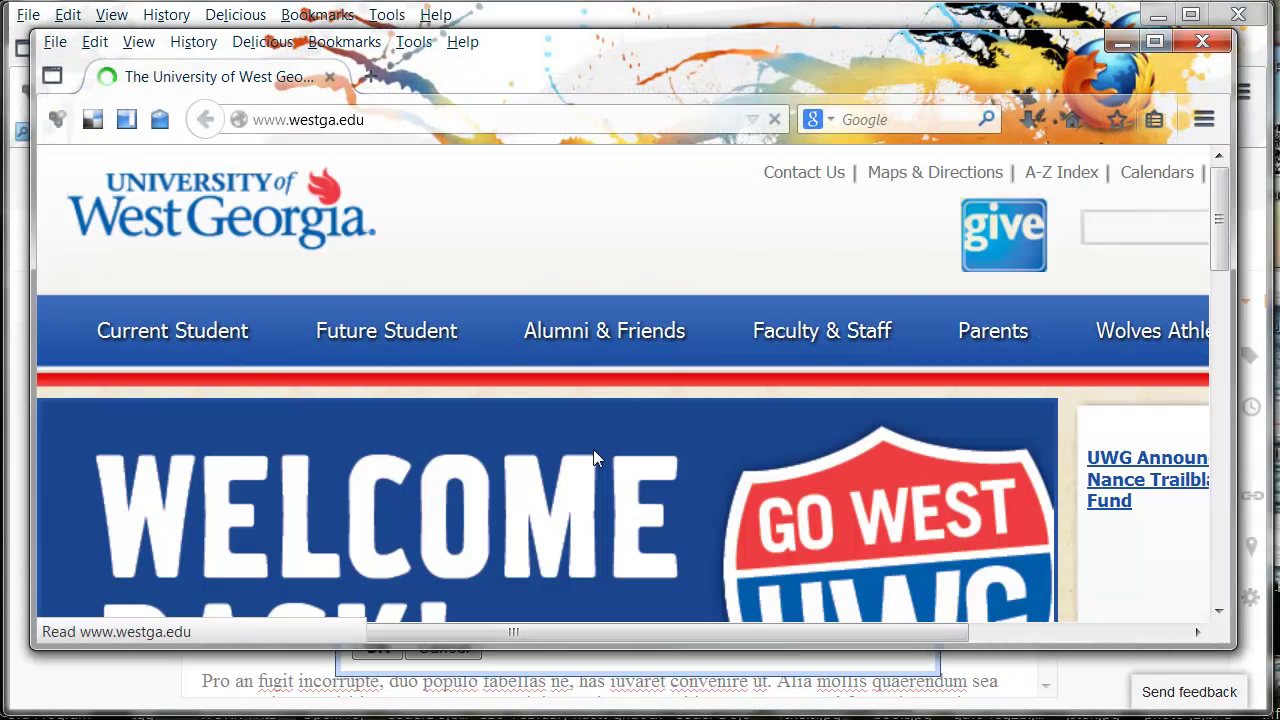
left_click(1203, 43)
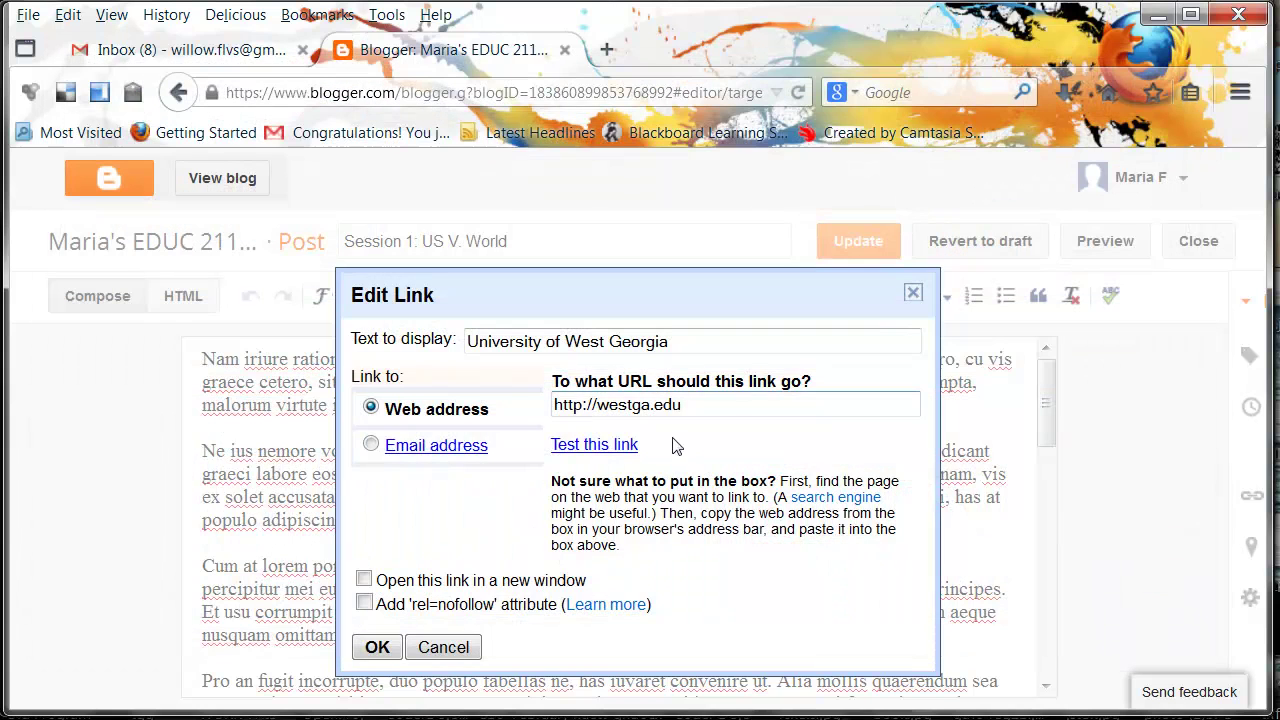
left_click(364, 579)
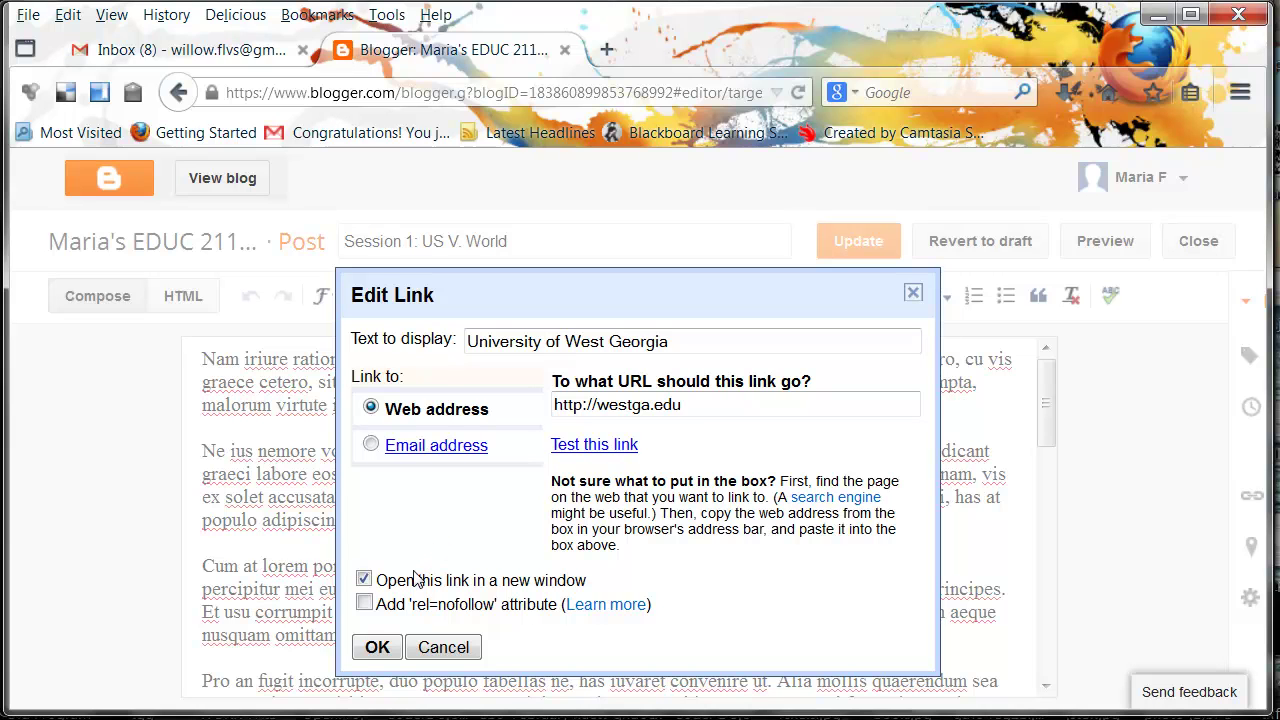
left_click(377, 648)
left_click(428, 524)
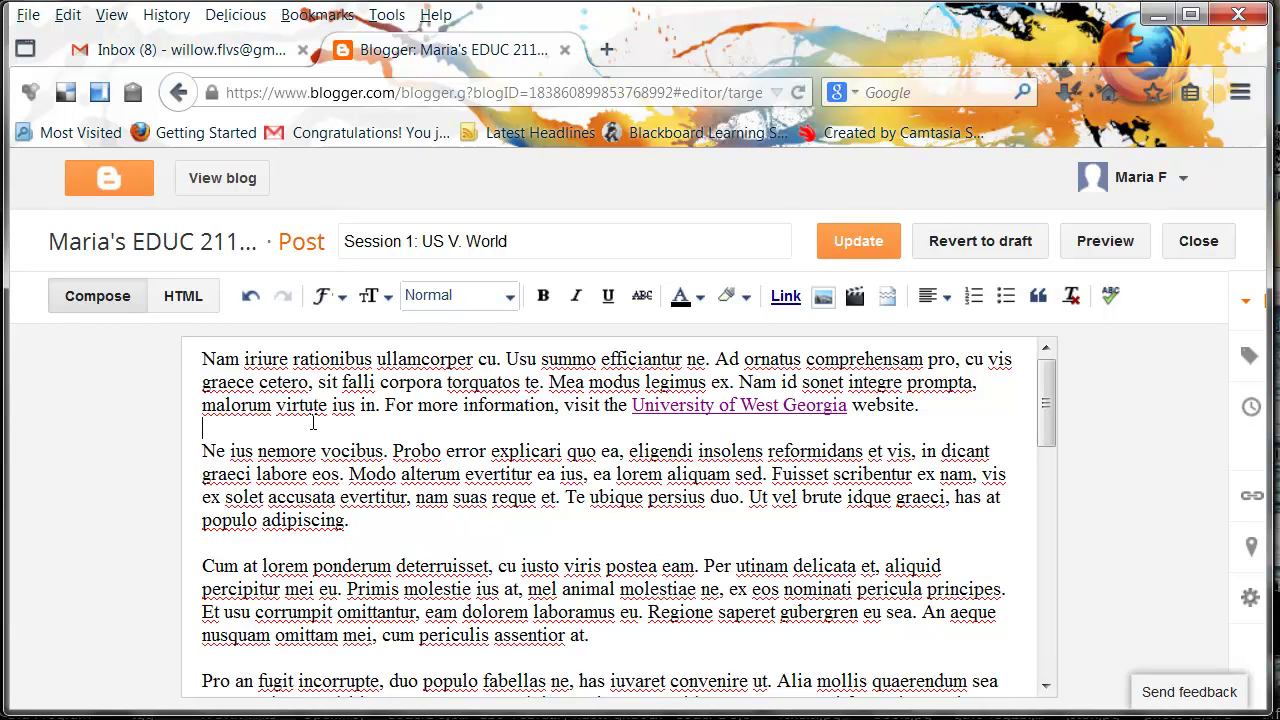
key("ctrl+a")
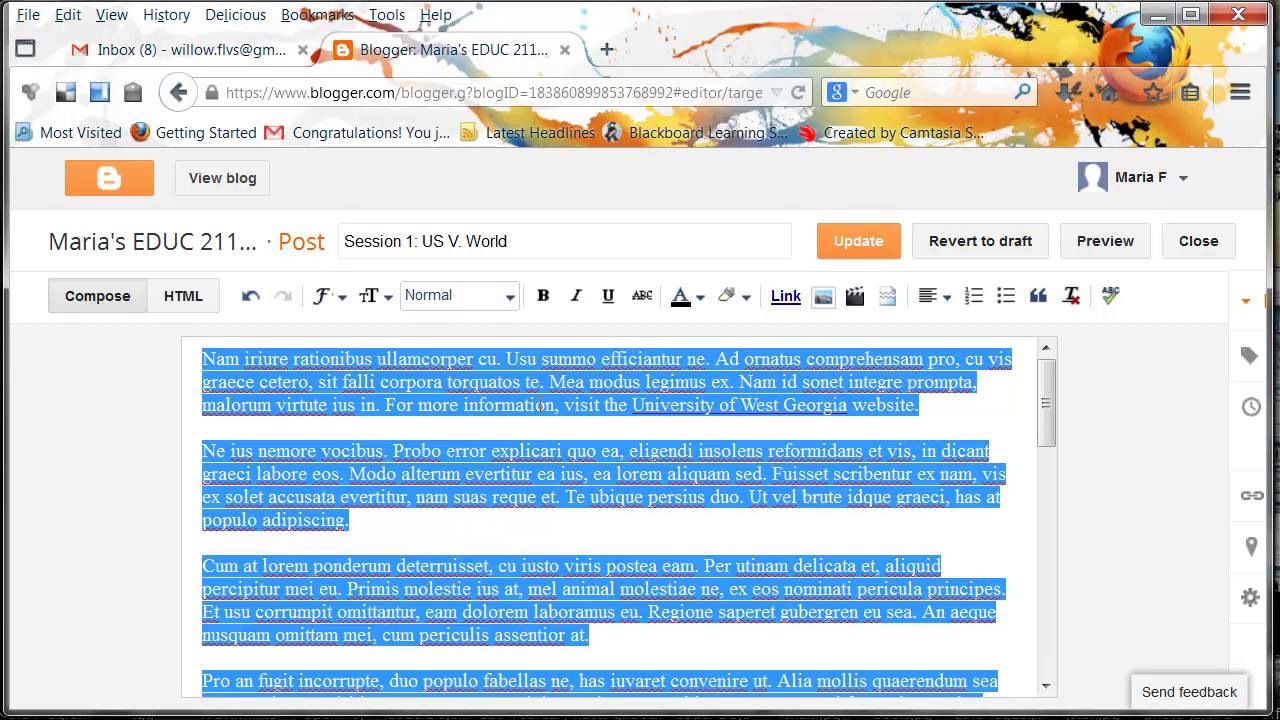
Review the Session 1 post's filler paragraphs and save the changes with Update
left_click(359, 557)
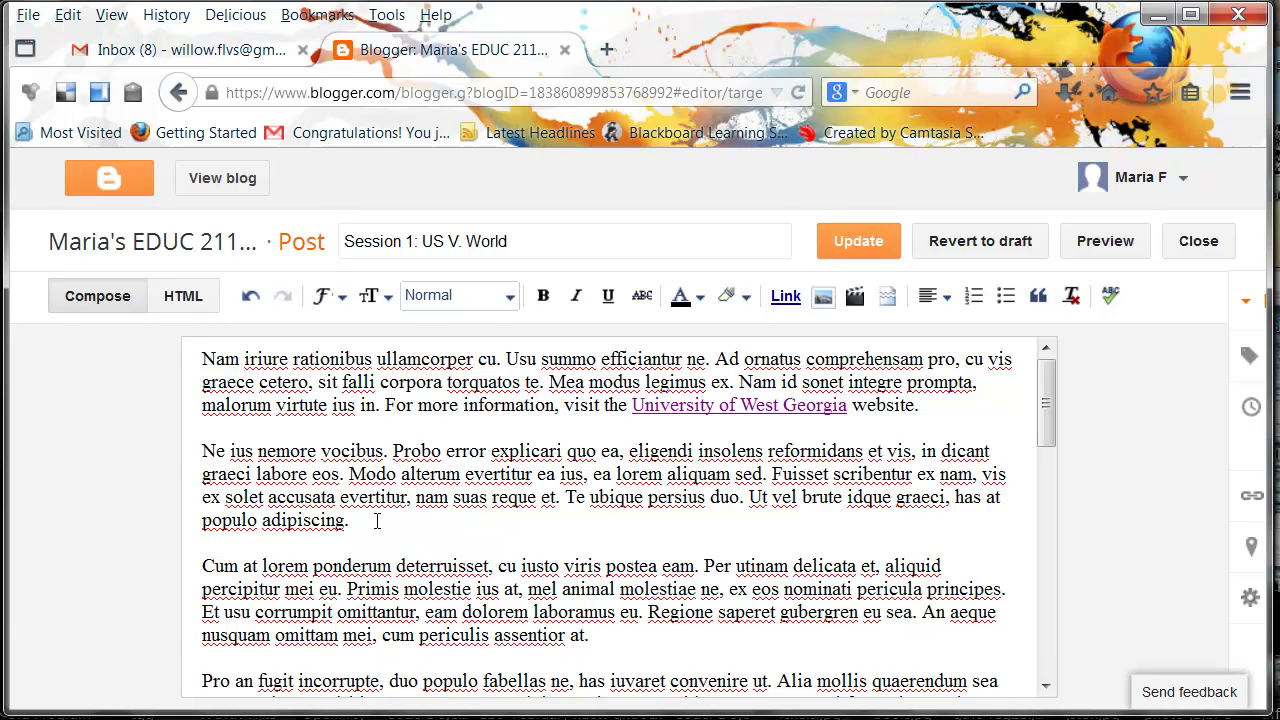
scroll(377, 521, "down", 15)
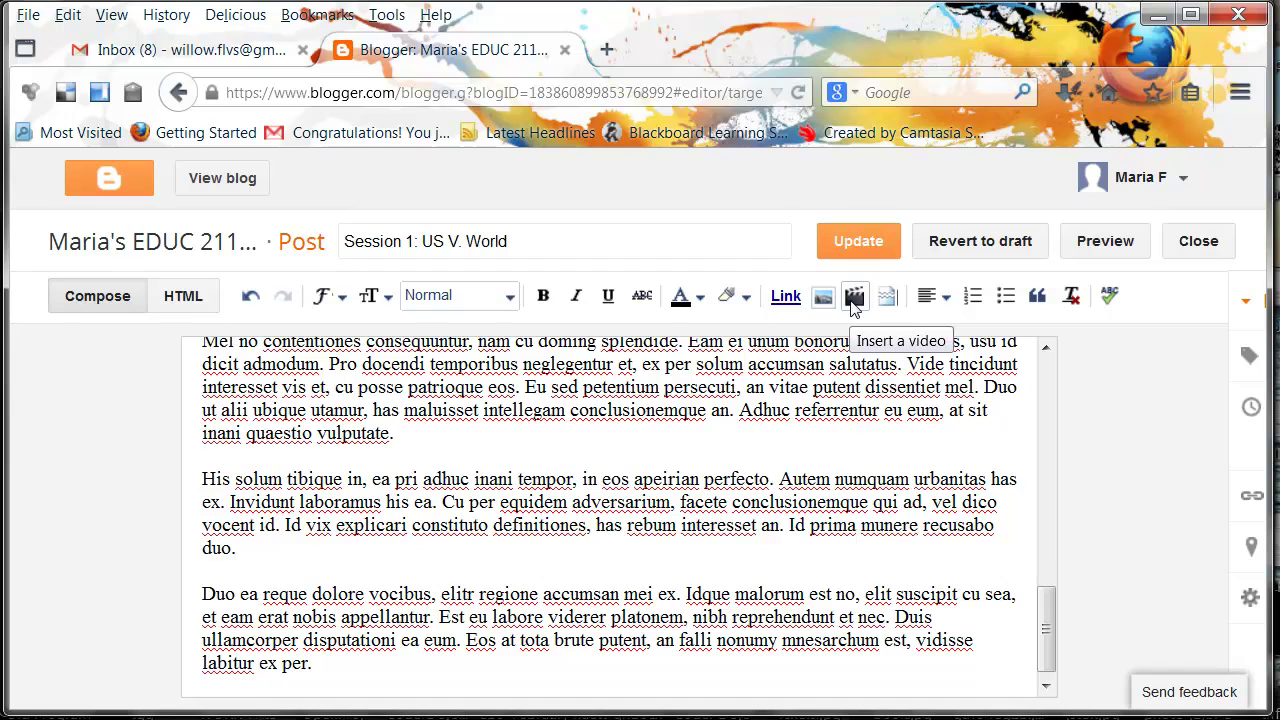
scroll(617, 479, "up", 10)
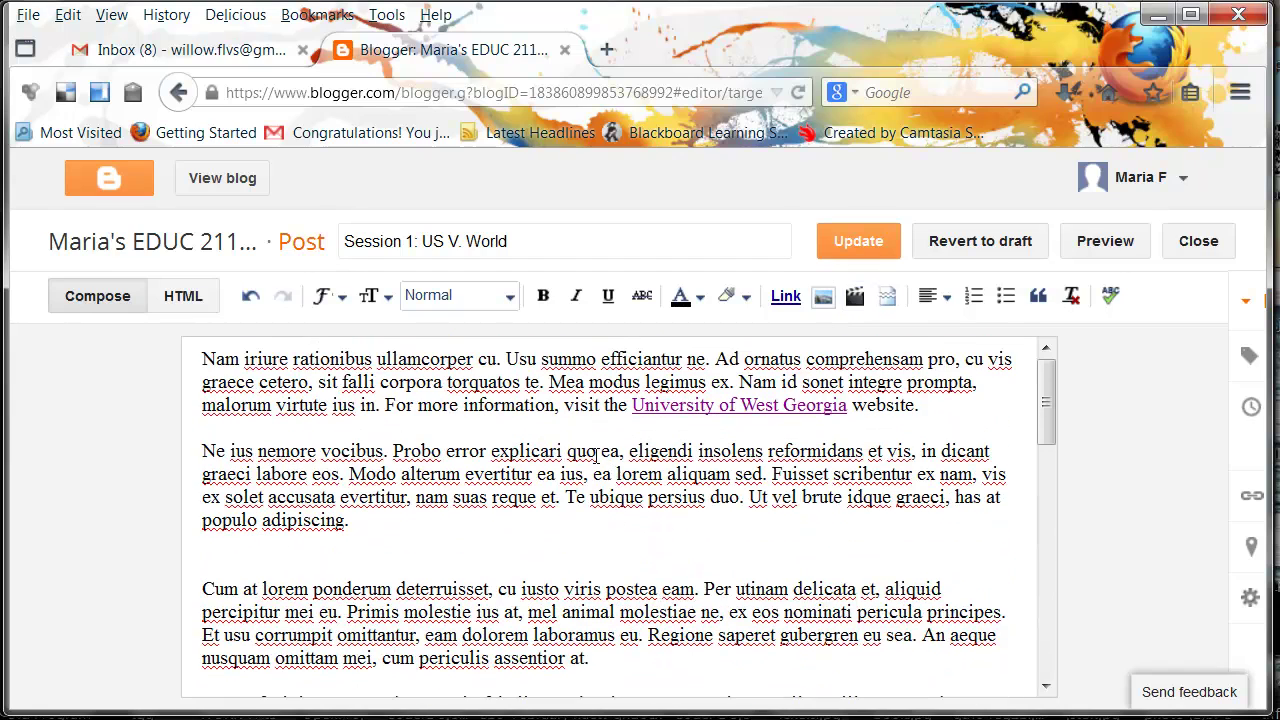
key("ctrl+a")
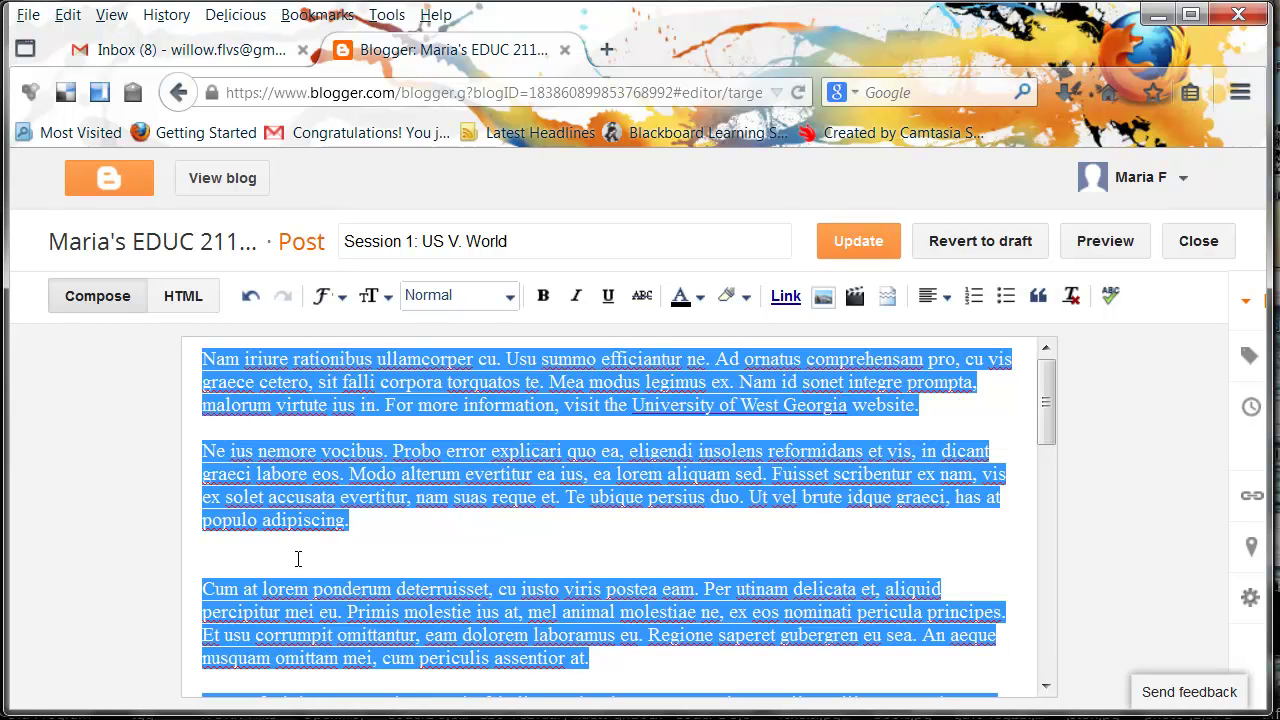
left_click(320, 520)
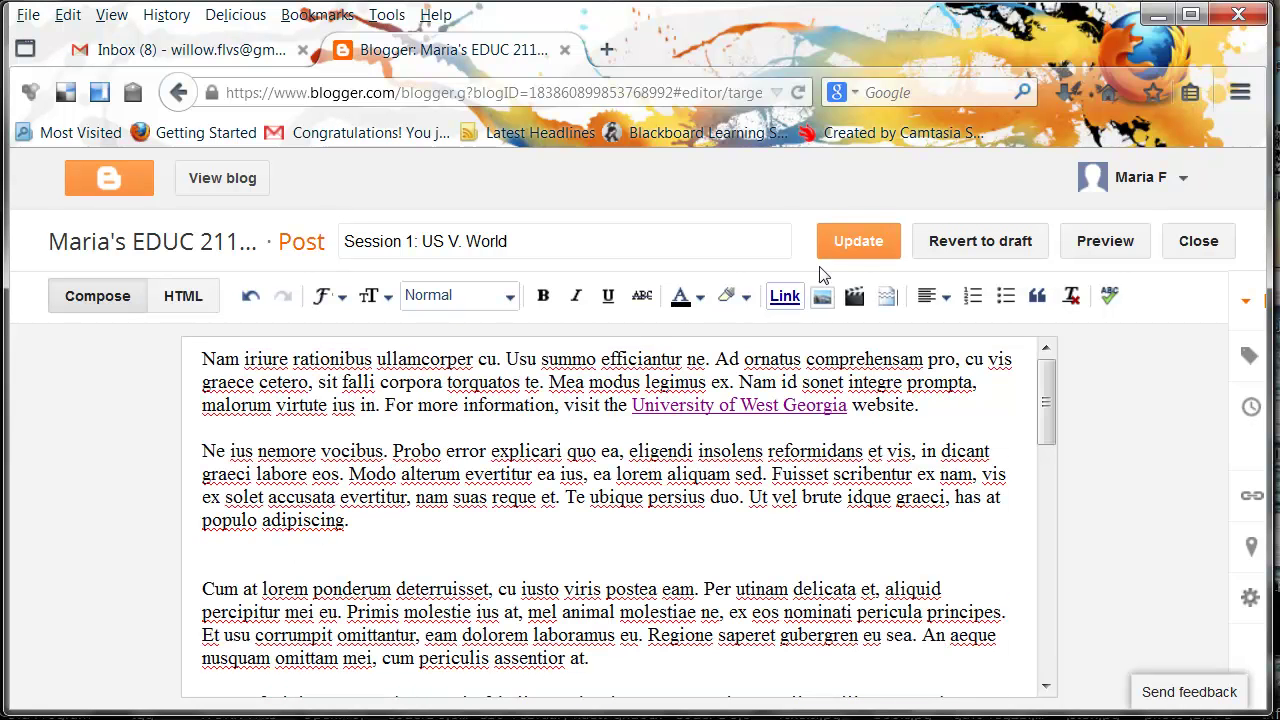
left_click(874, 248)
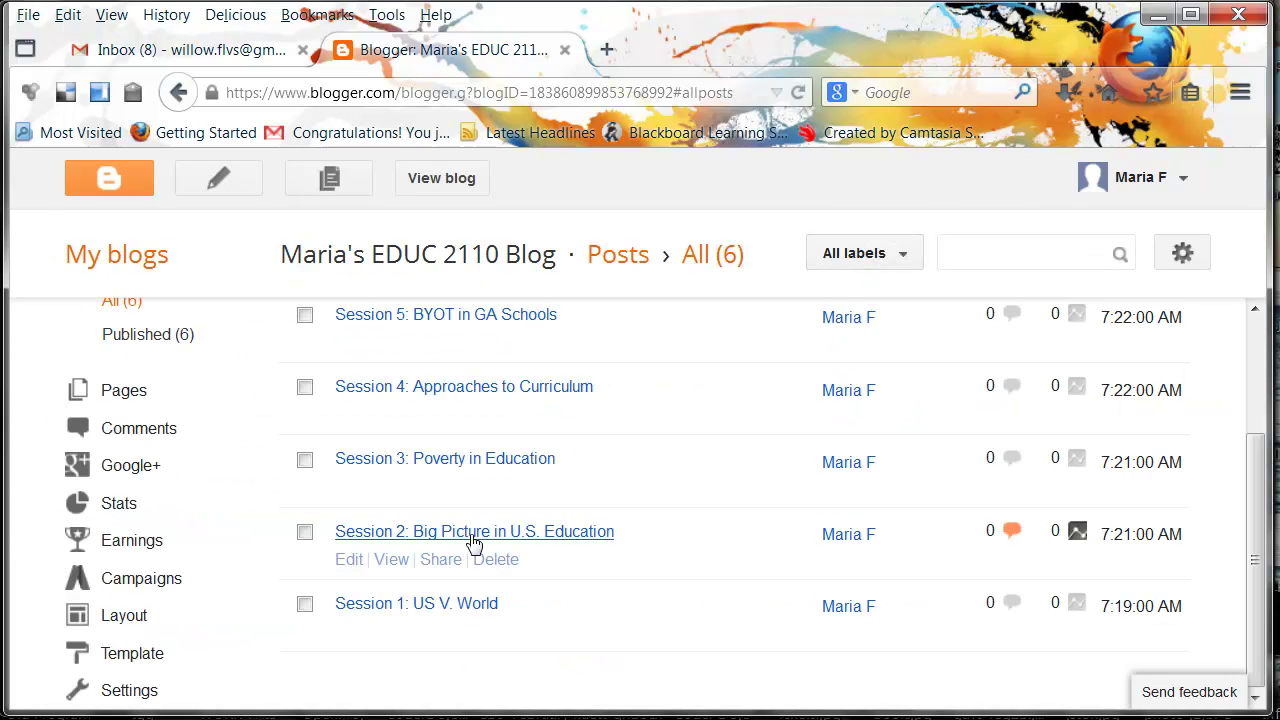
Open and update the Session 2, Session 6 and Session 5 posts in turn
left_click(475, 535)
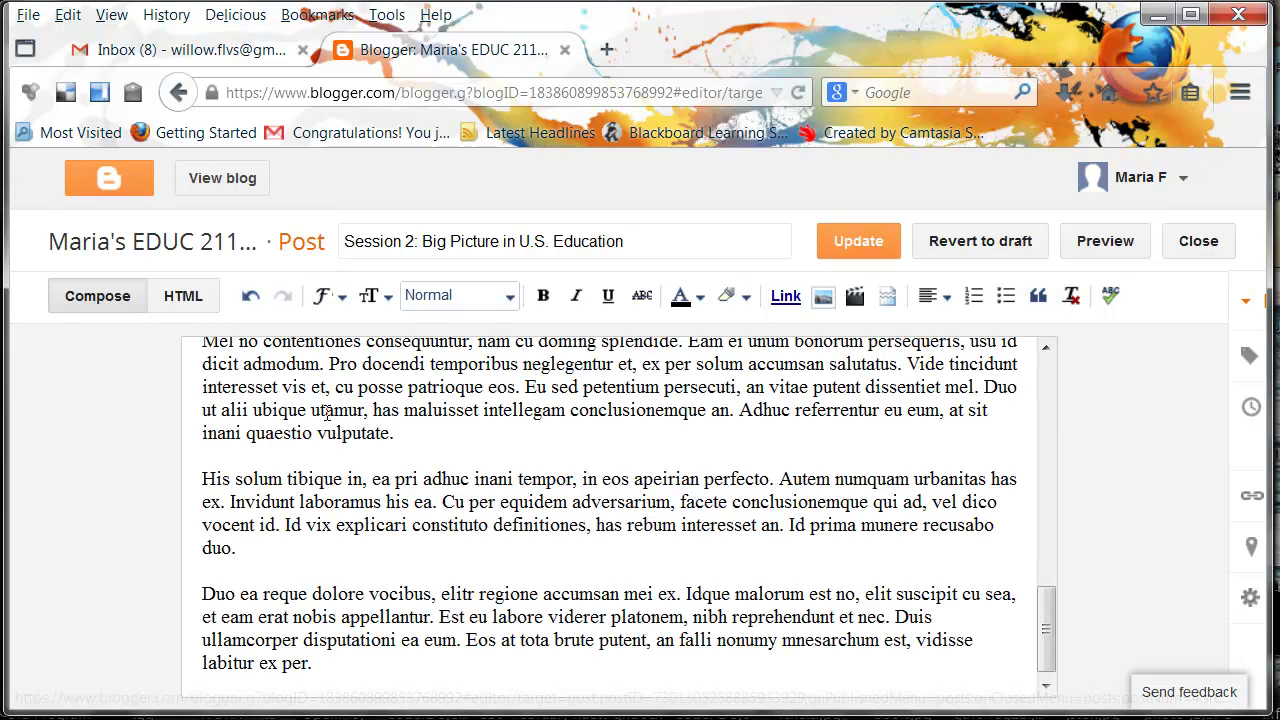
left_click(850, 245)
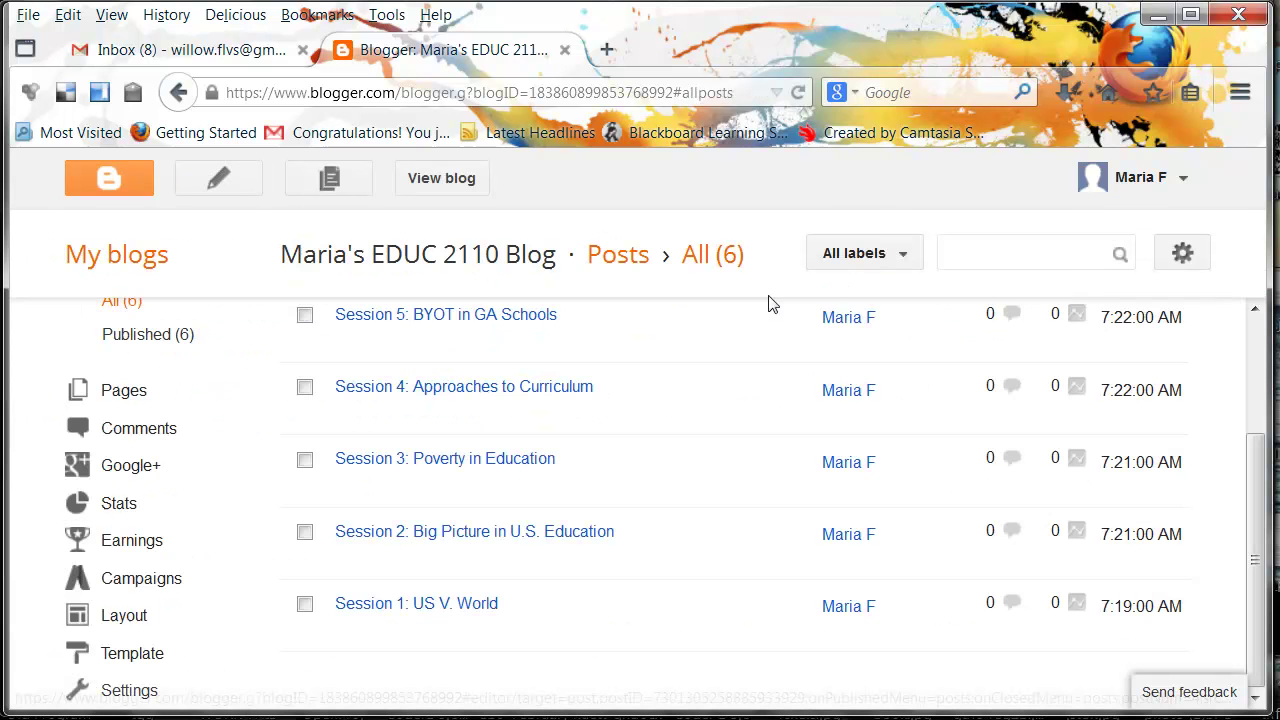
scroll(494, 446, "up", 3)
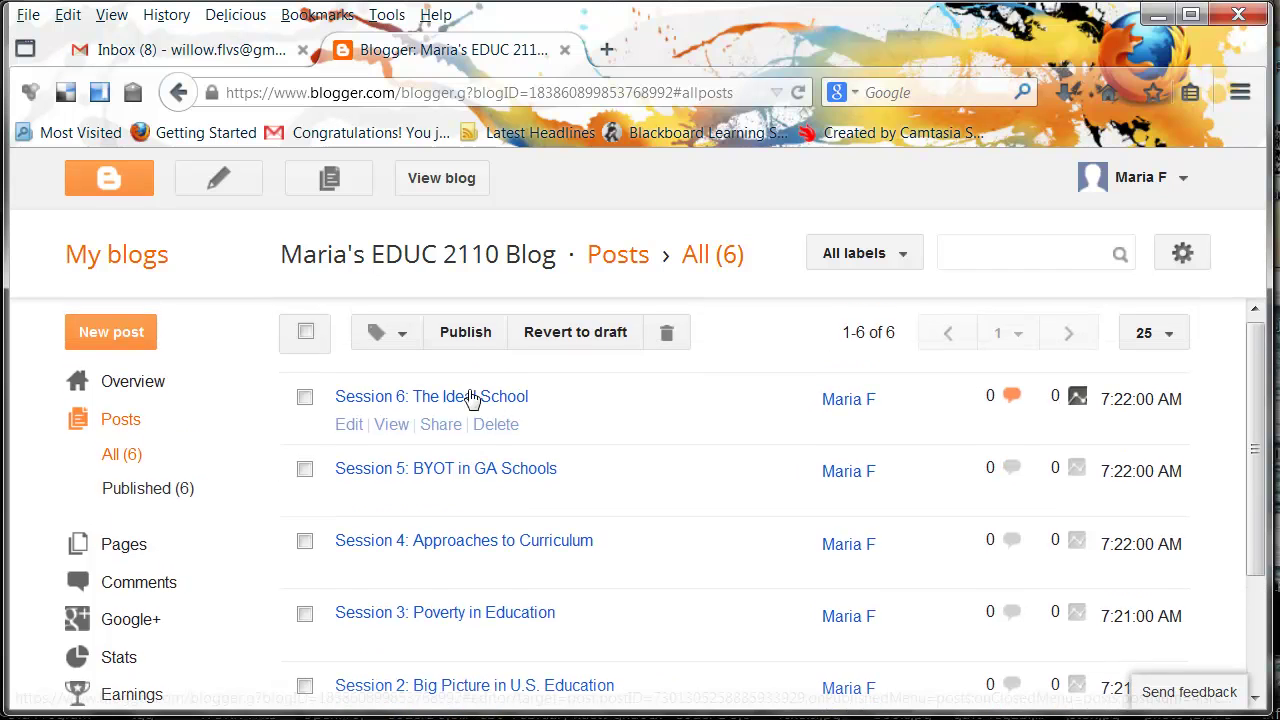
left_click(470, 404)
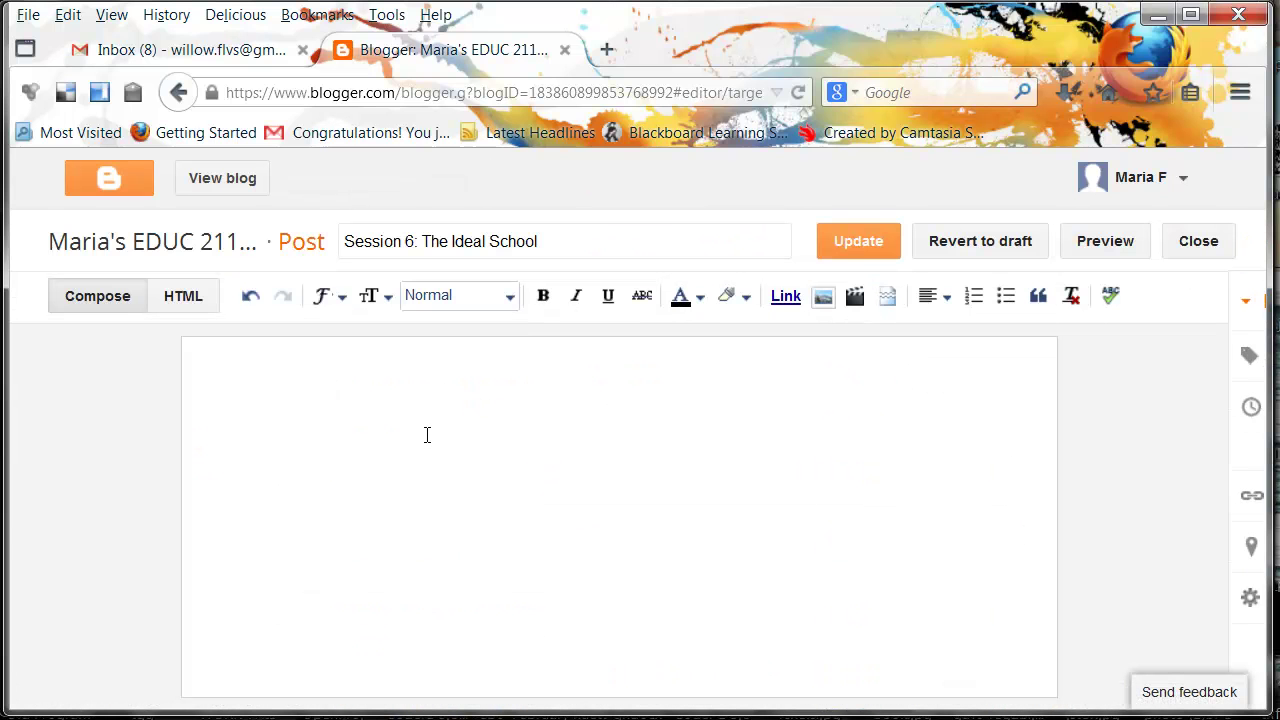
left_click(850, 243)
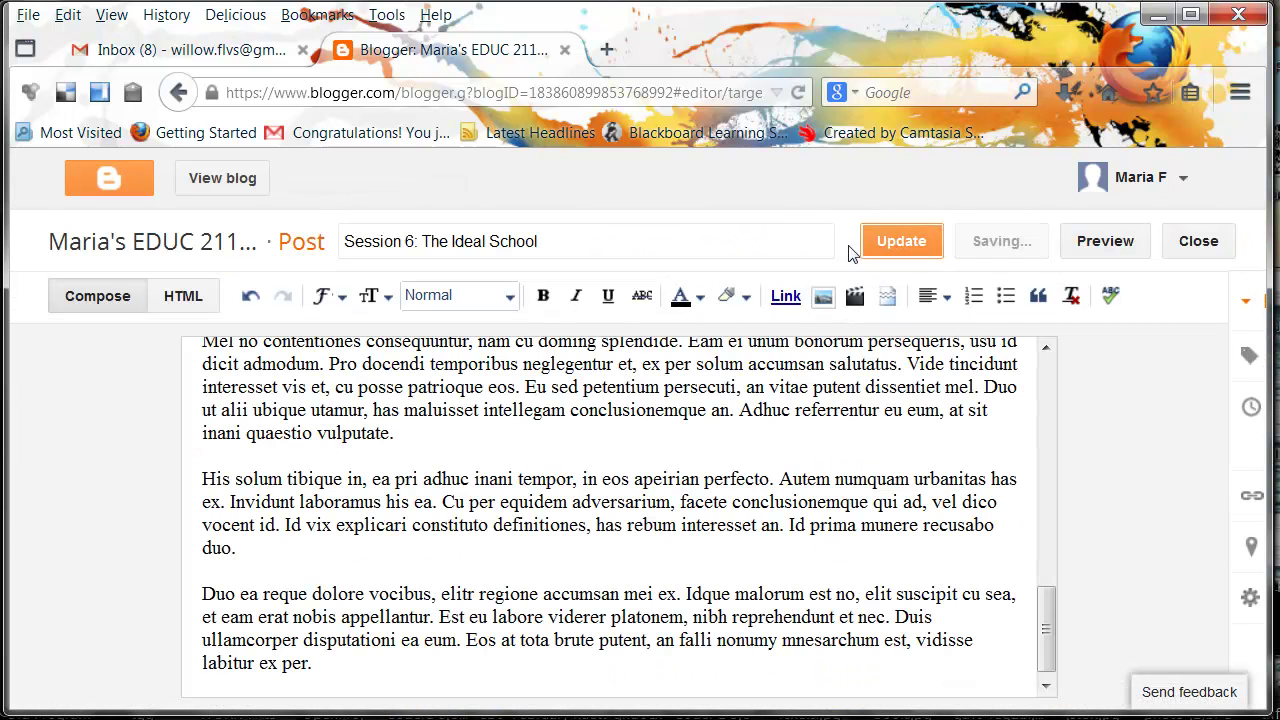
left_click(423, 479)
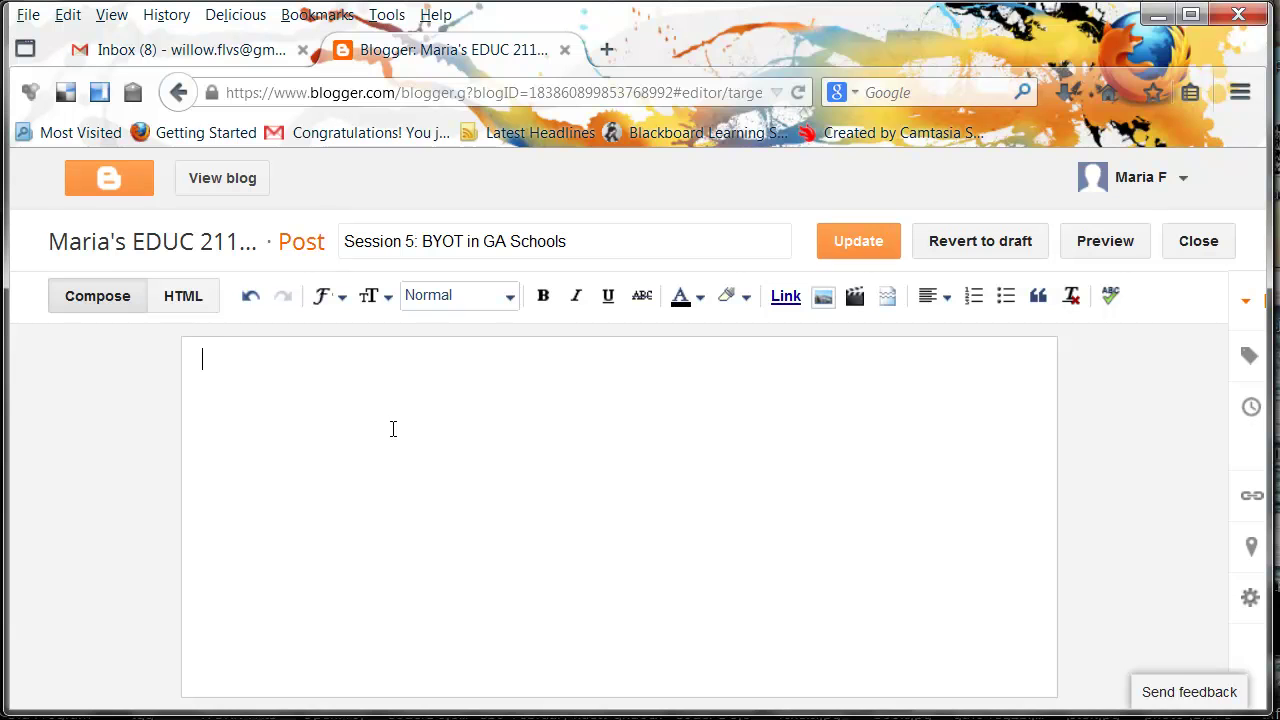
left_click(856, 244)
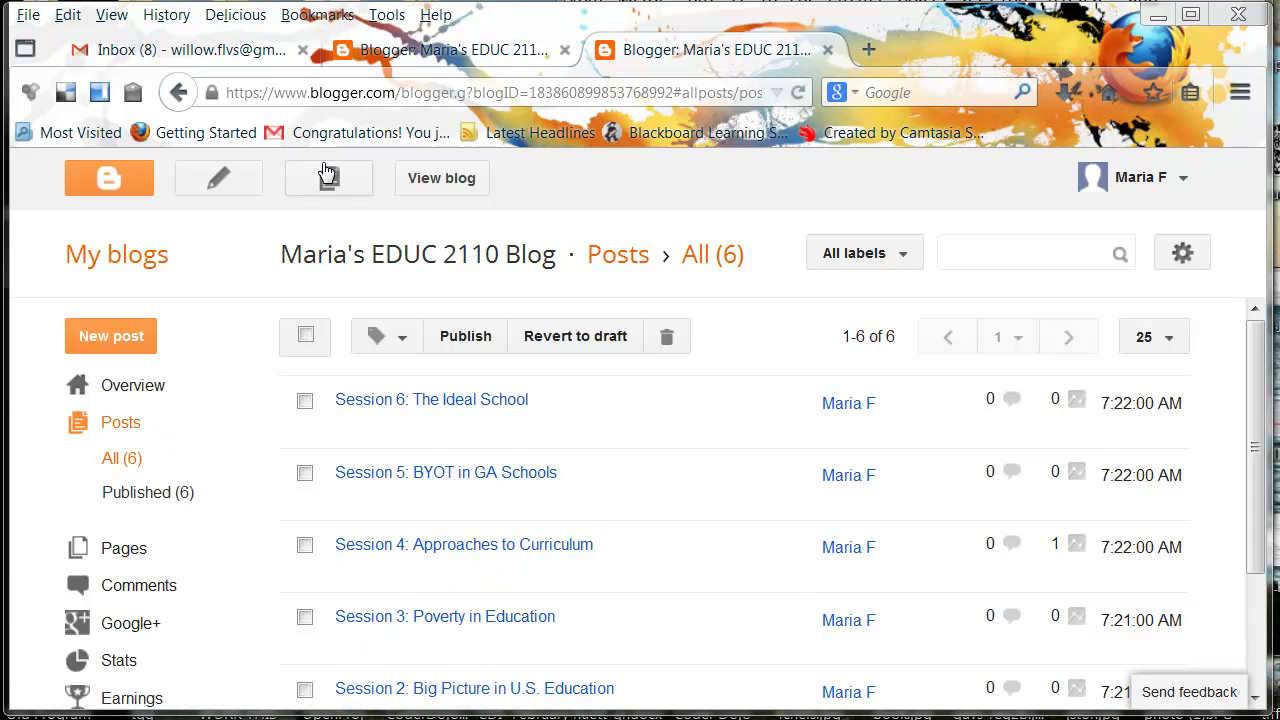
Open the live Maria's EDUC 2110 Blog in a new tab via View blog
mouse_move(486, 497)
left_click(475, 186)
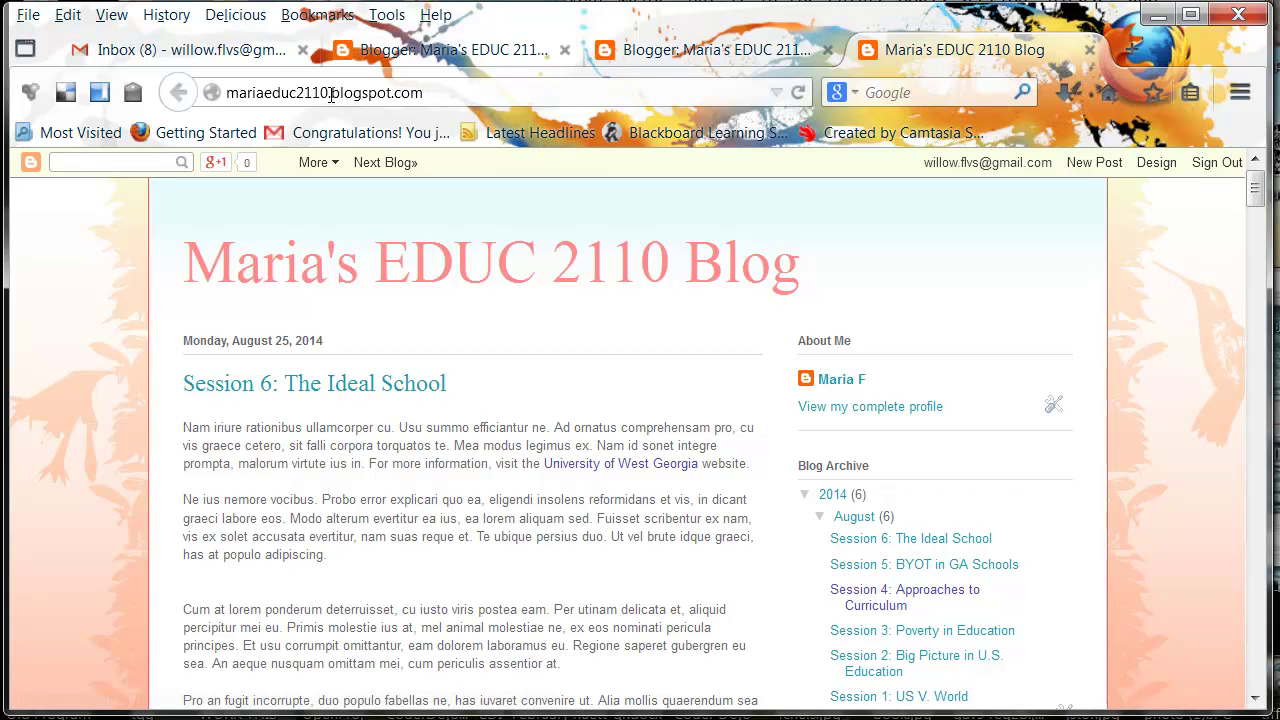
Highlight the mariaeduc2110 part of the blog's web address
left_click(242, 90)
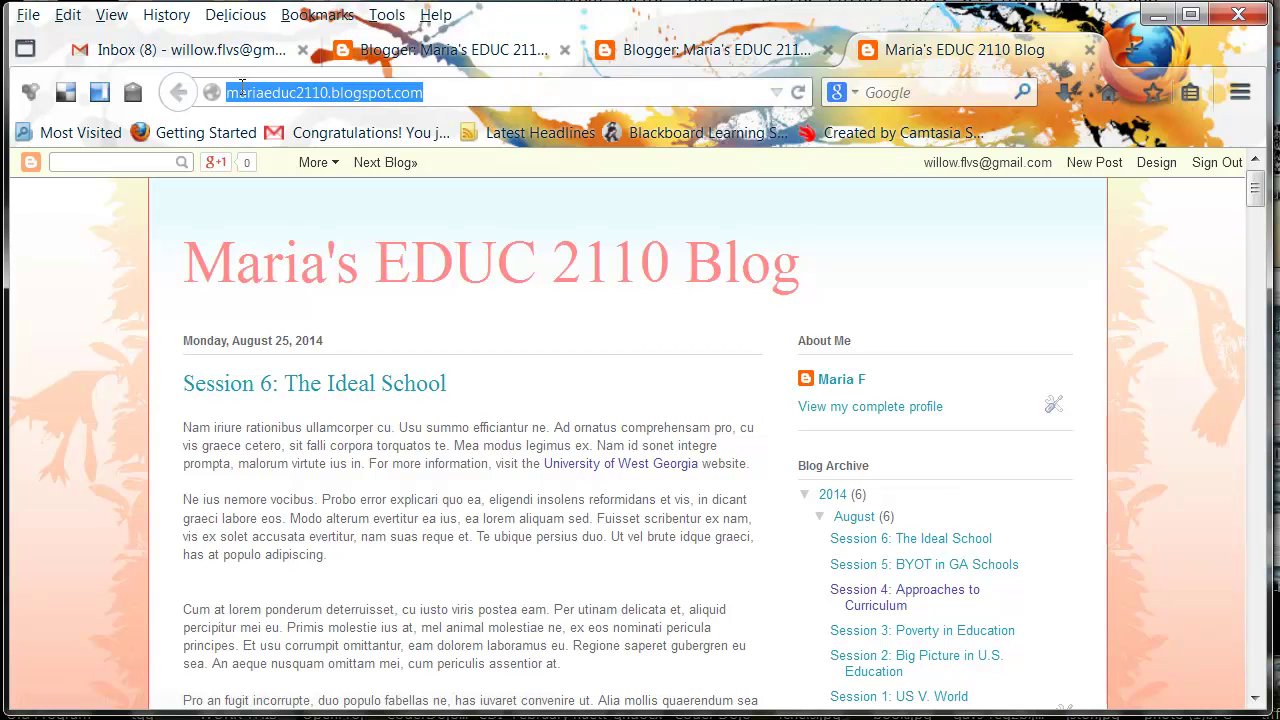
left_click(320, 92)
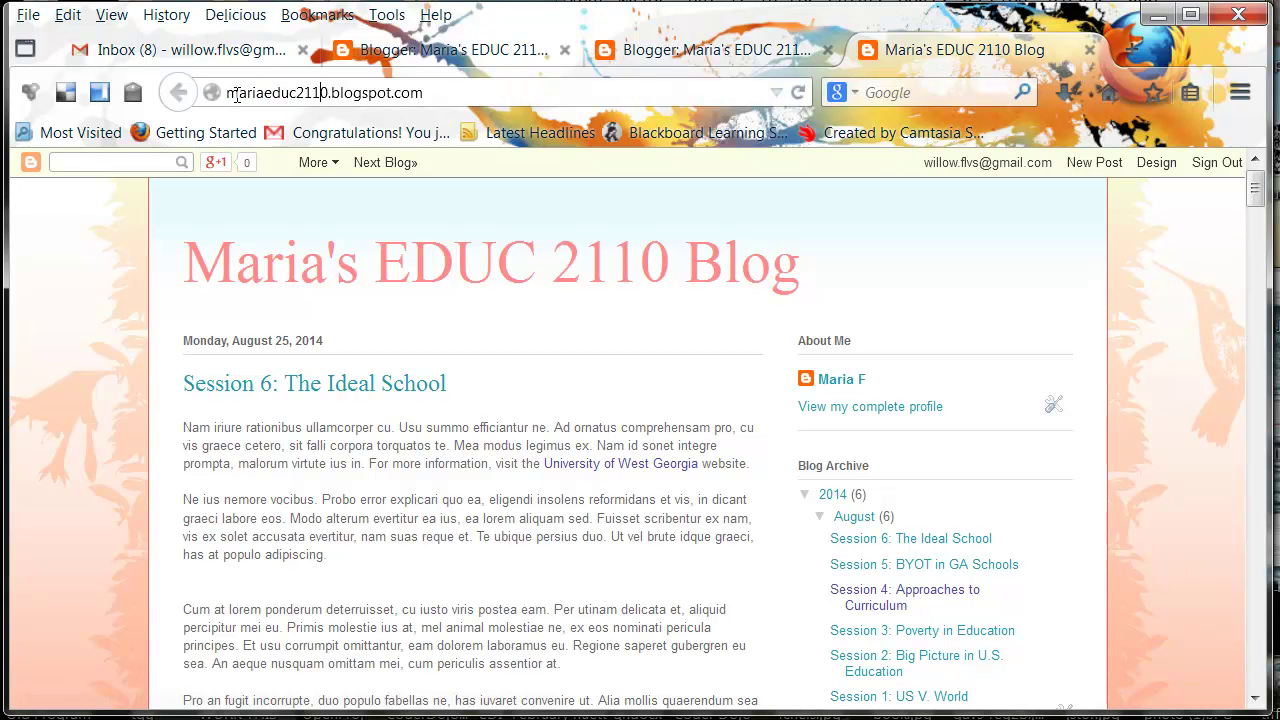
left_click_drag(228, 94, 323, 86)
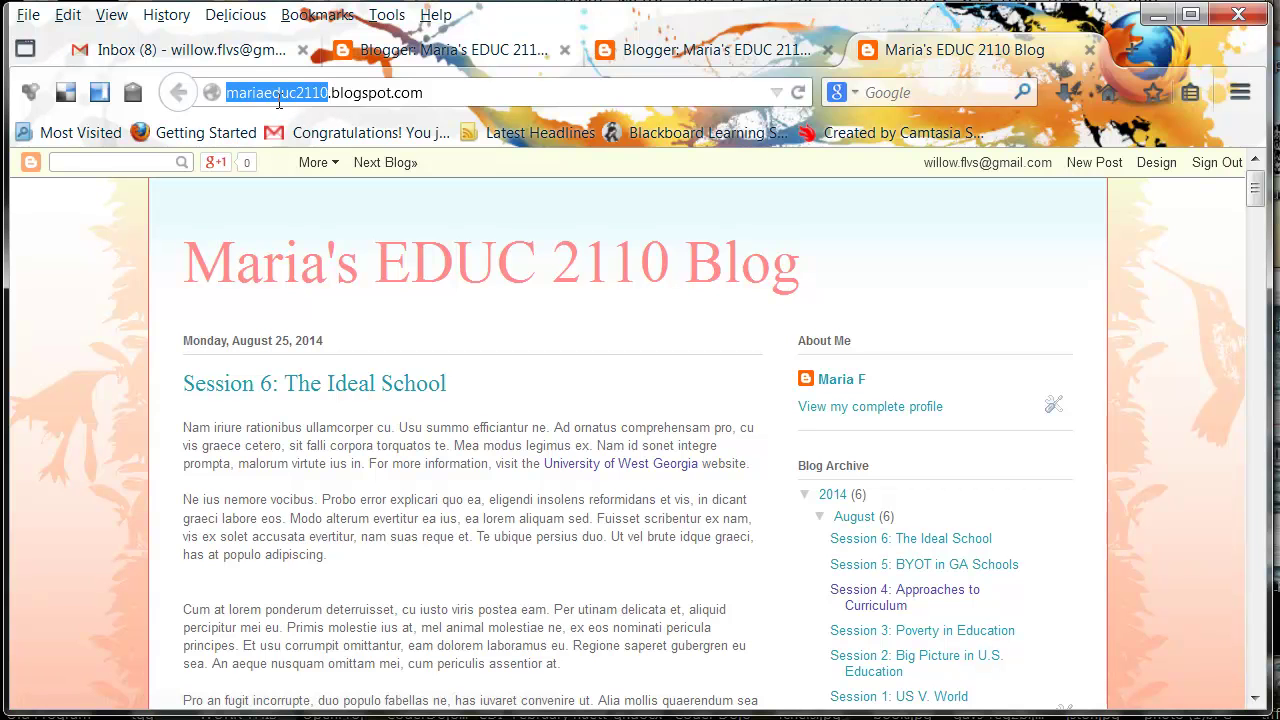
left_click(291, 93)
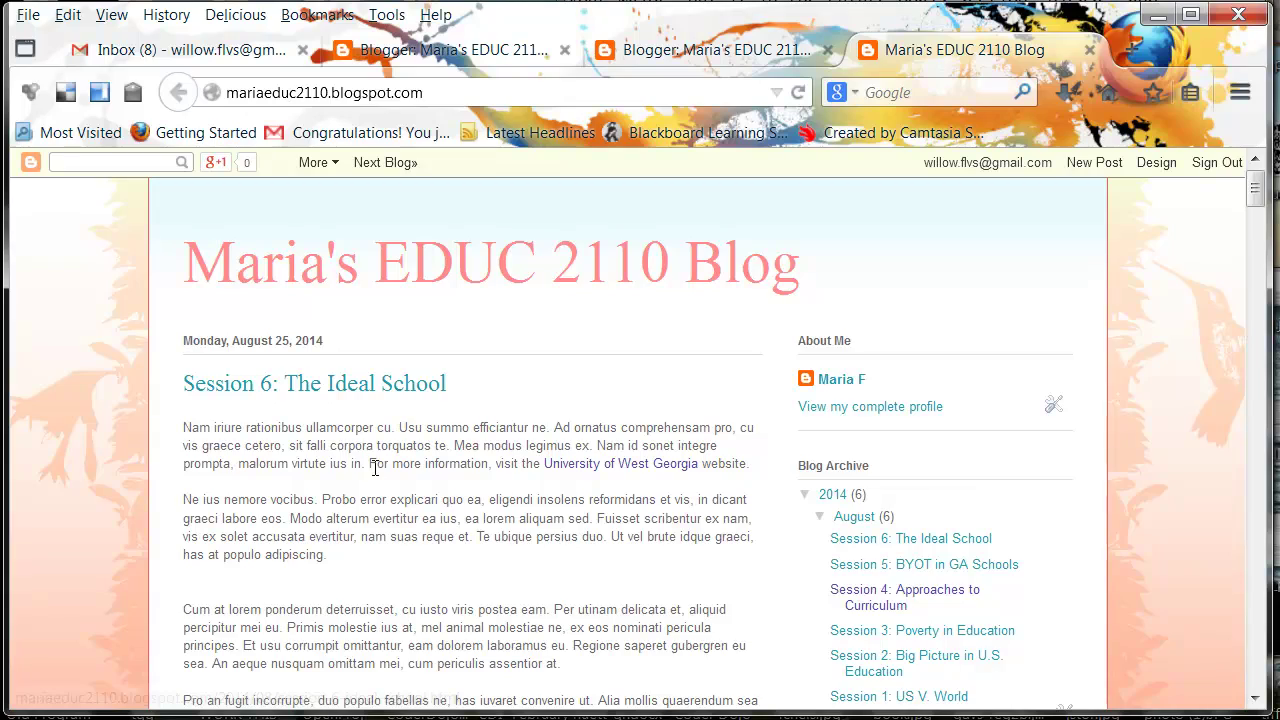
Scroll the home page to the Session 1: US V. World post and highlight the full blog address
scroll(355, 470, "down", 20)
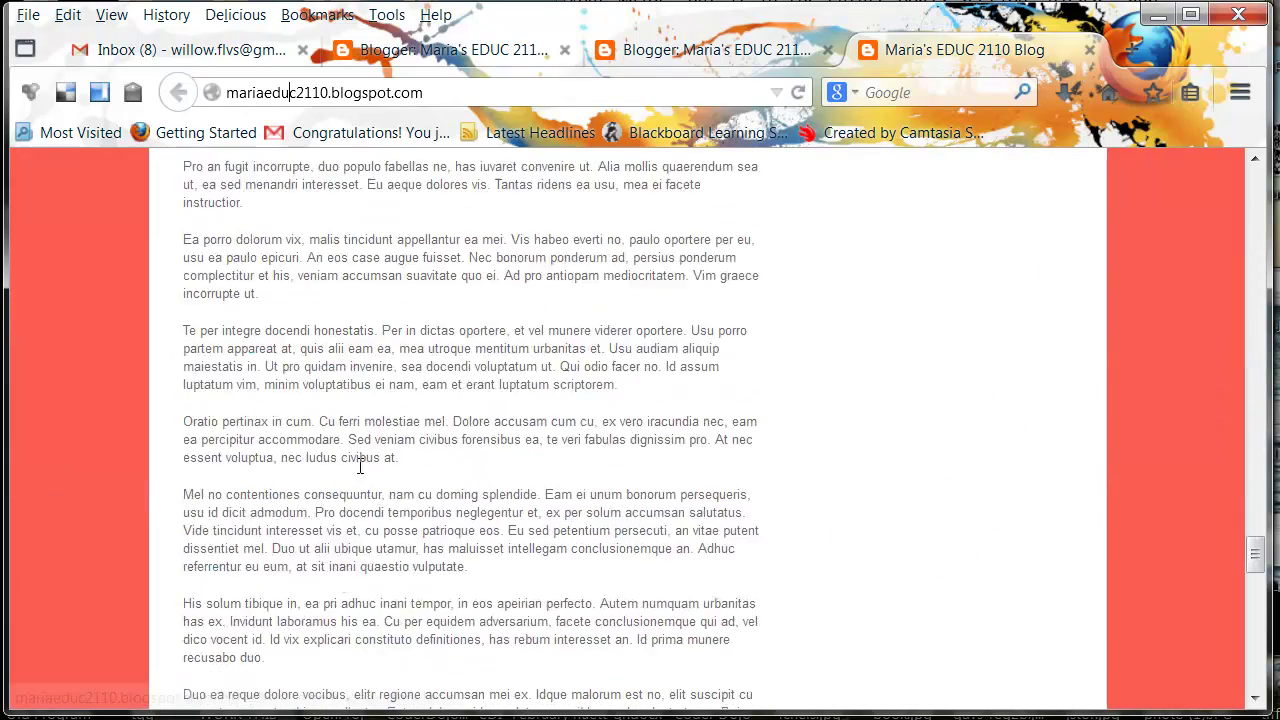
scroll(351, 480, "up", 2)
scroll(351, 480, "up", 8)
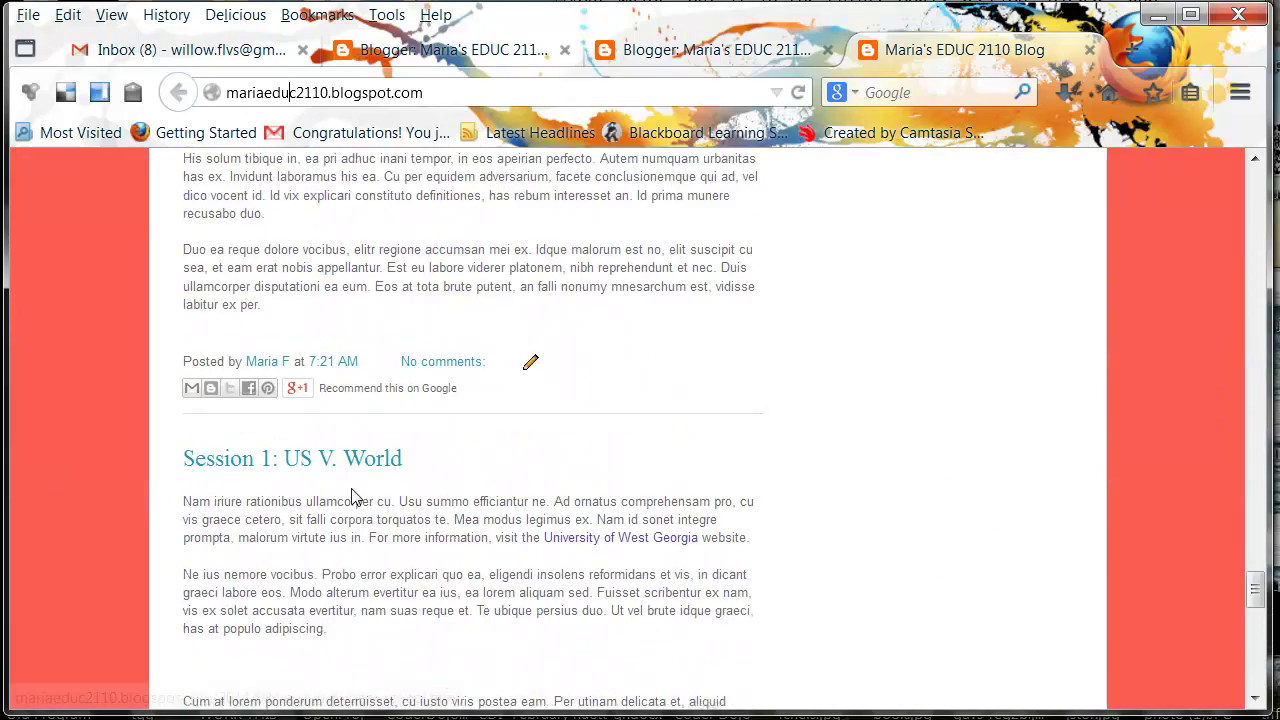
scroll(355, 497, "down", 4)
scroll(352, 490, "up", 3)
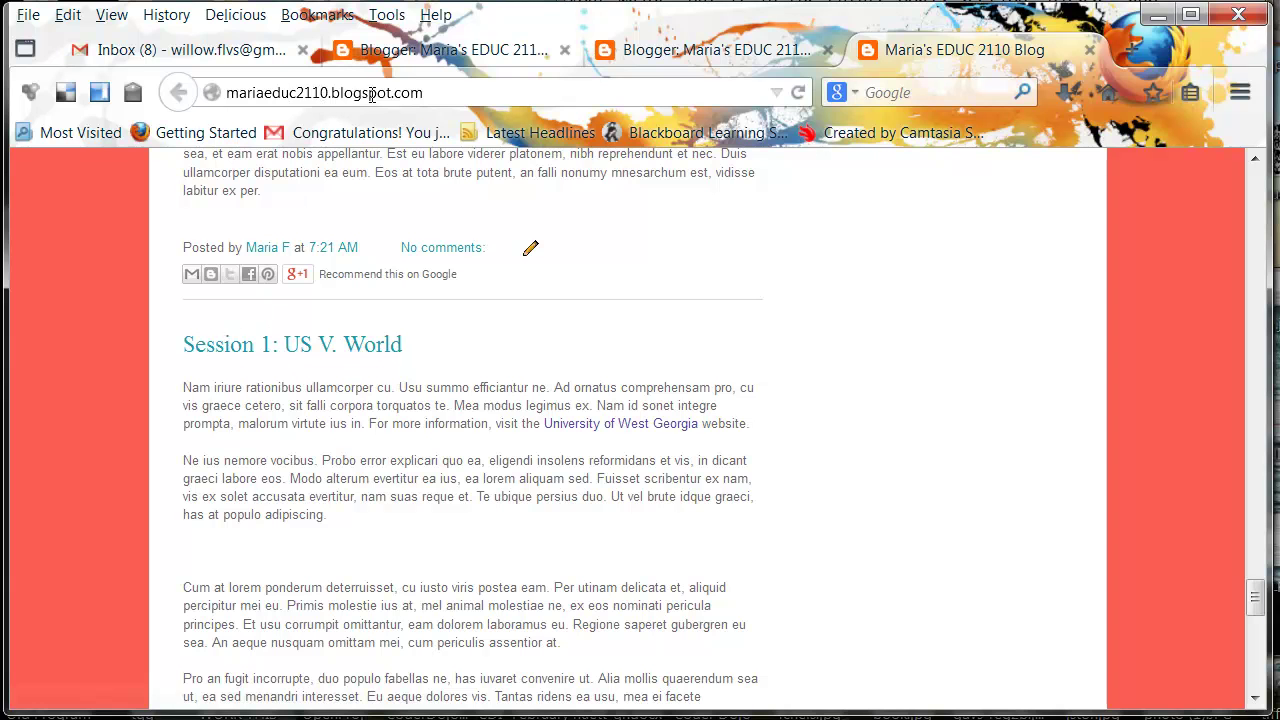
left_click_drag(430, 92, 202, 100)
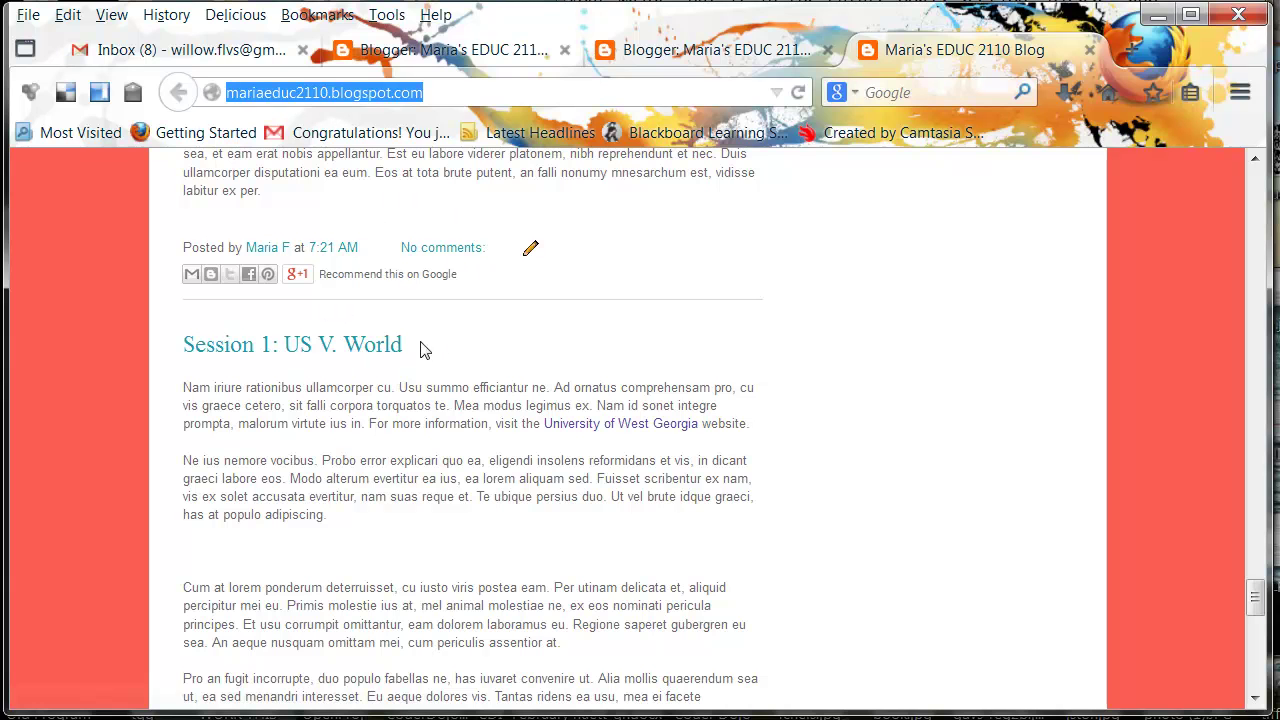
Open the Session 1: US V. World post page and copy its full web address
left_click(288, 350)
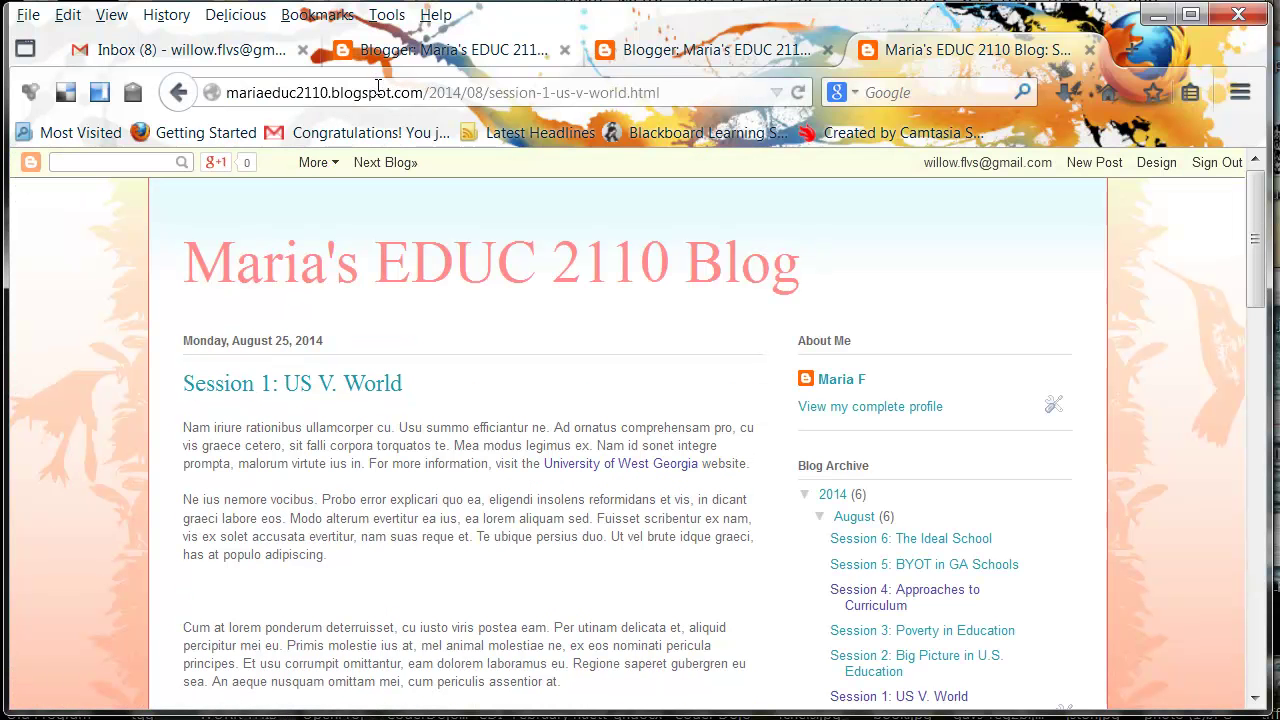
left_click_drag(229, 95, 660, 95)
left_click(572, 92)
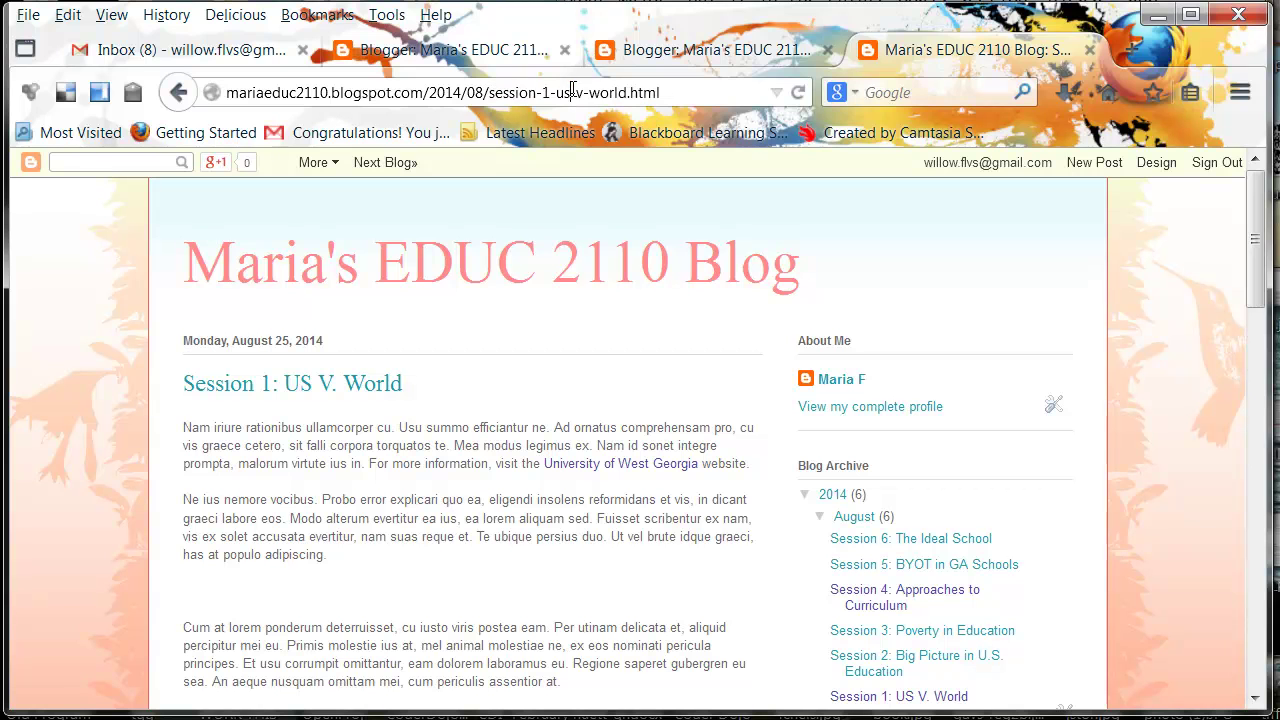
left_click_drag(672, 93, 226, 94)
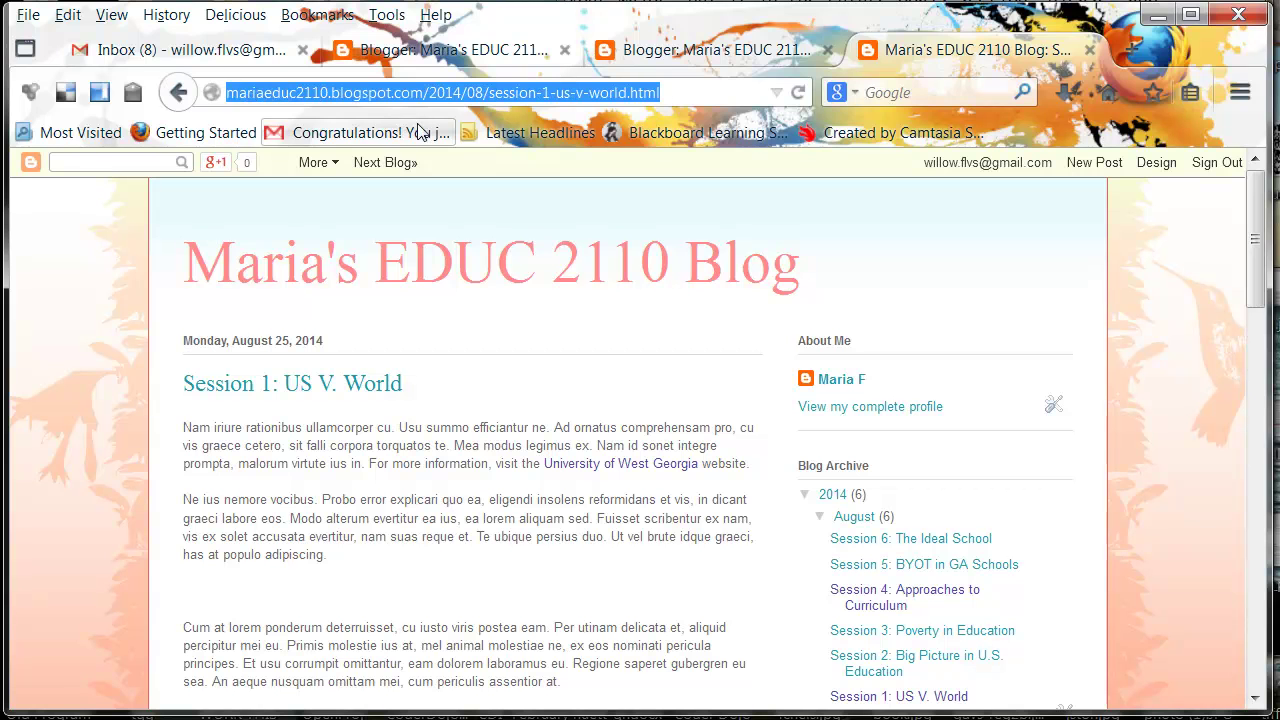
right_click(424, 97)
left_click(462, 161)
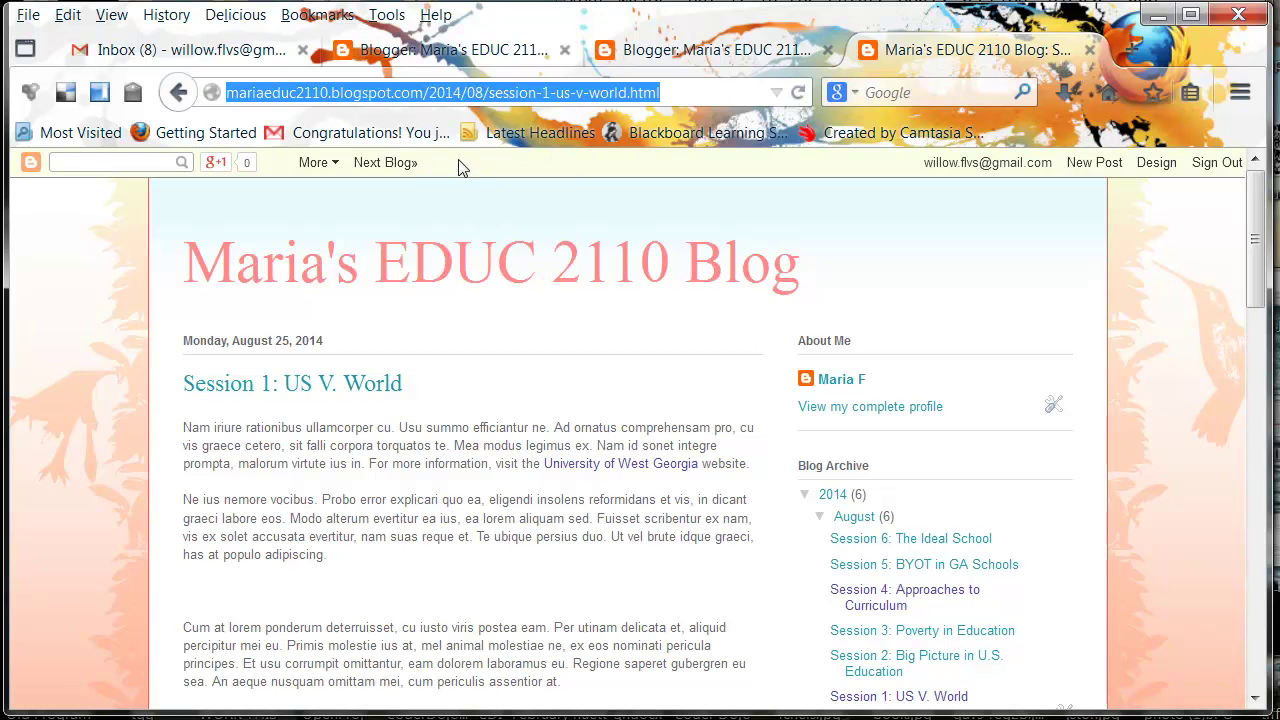
Reselect the post address and move the browser window aside to show the desktop
left_click(493, 420)
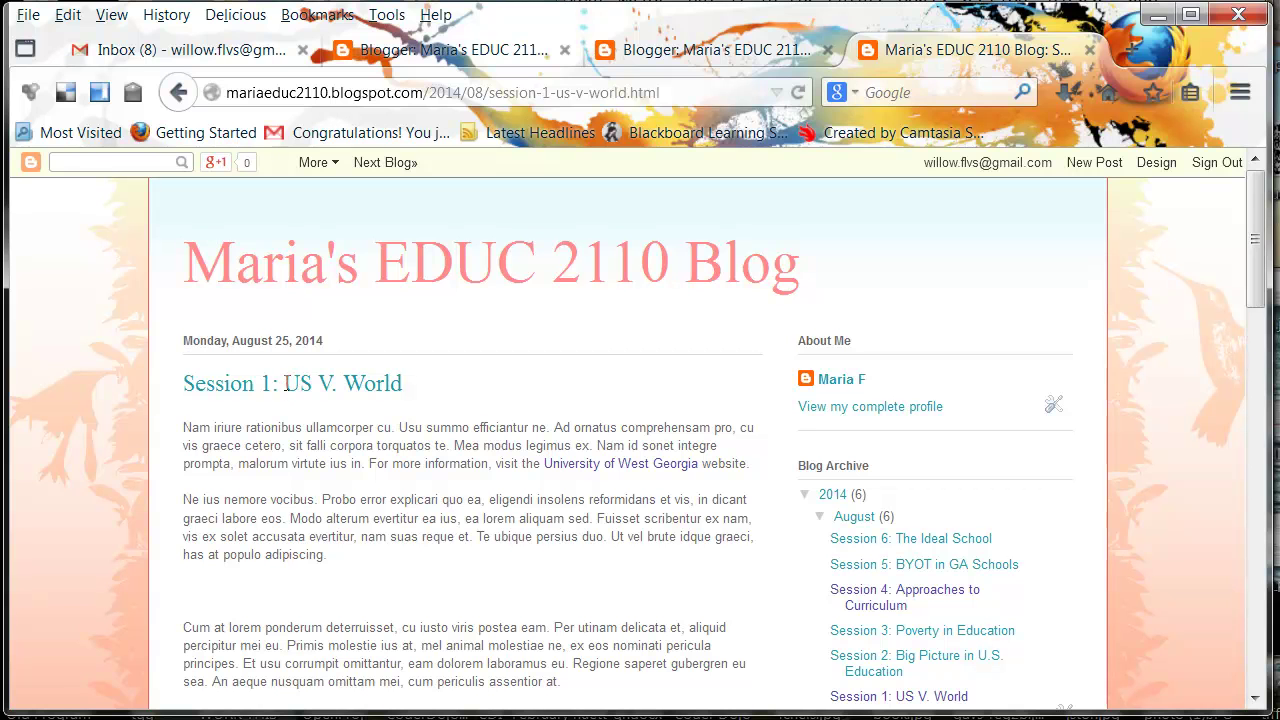
left_click(436, 92)
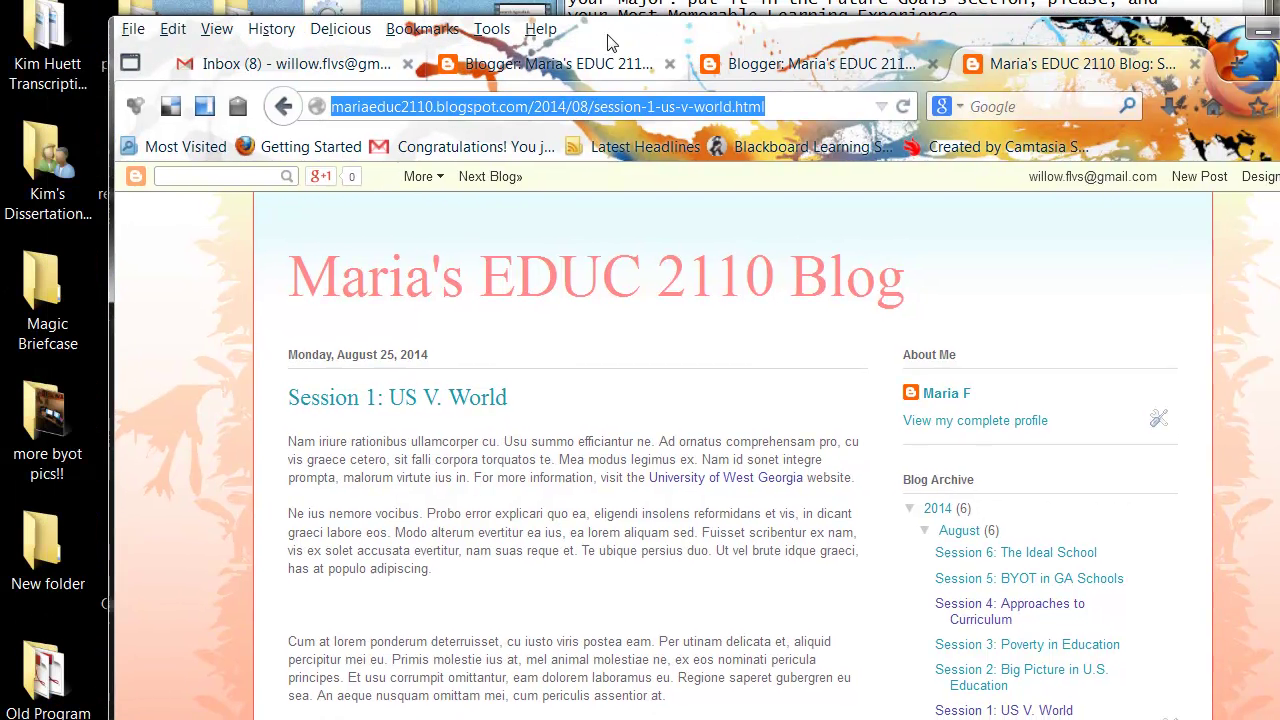
left_click_drag(610, 42, 1279, 0)
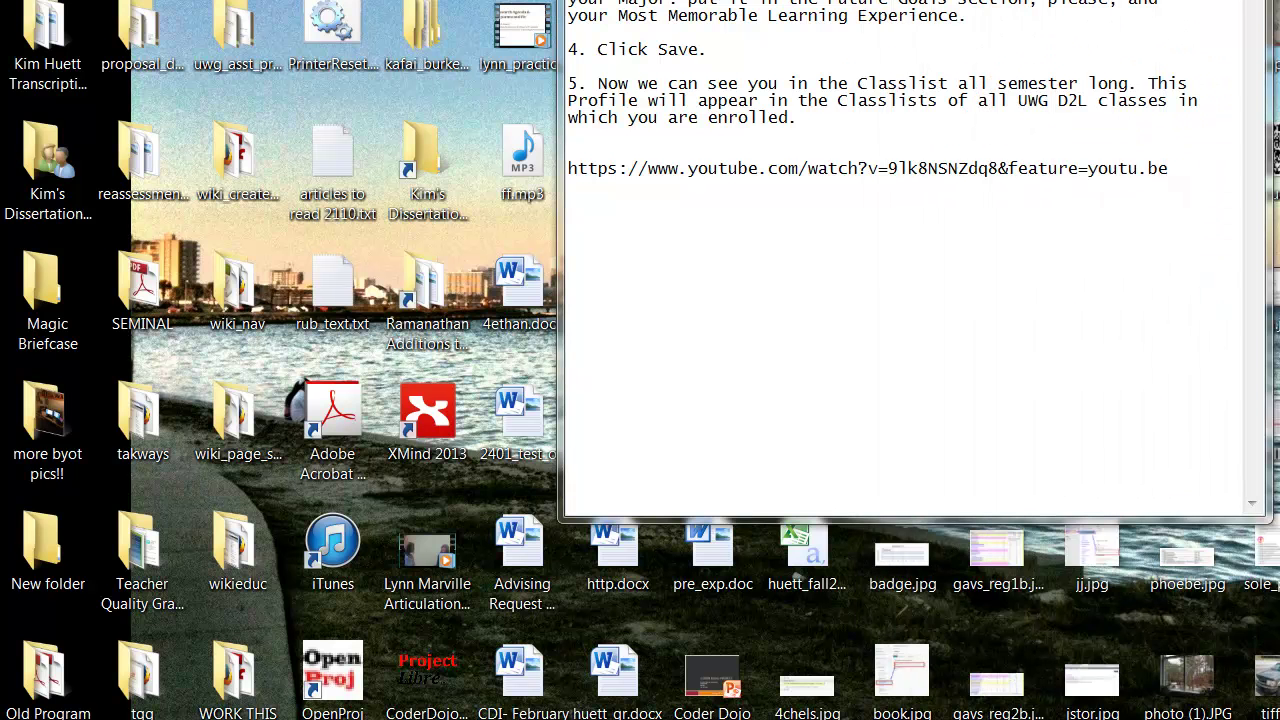
Share the Session 1 link in EDUC 2110, Fall 2014 with 'comeome check out my blog post on UWG'
left_click_drag(1279, 4, 397, 12)
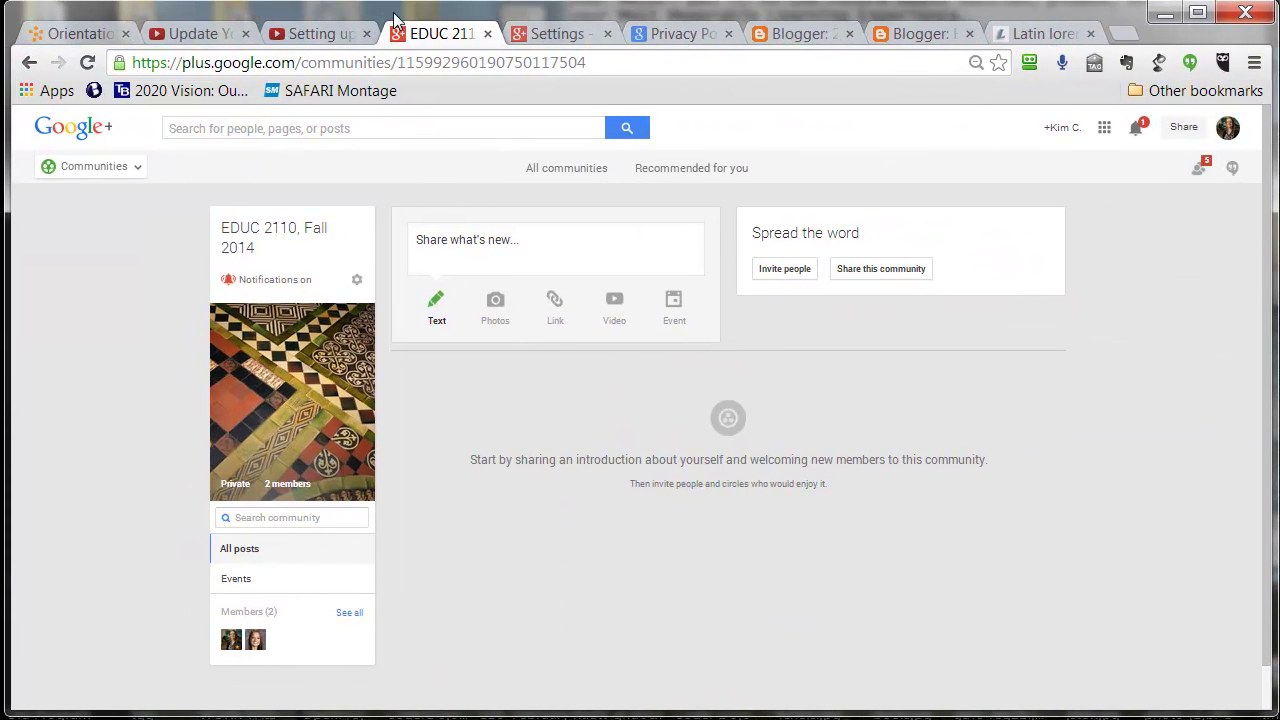
left_click(446, 240)
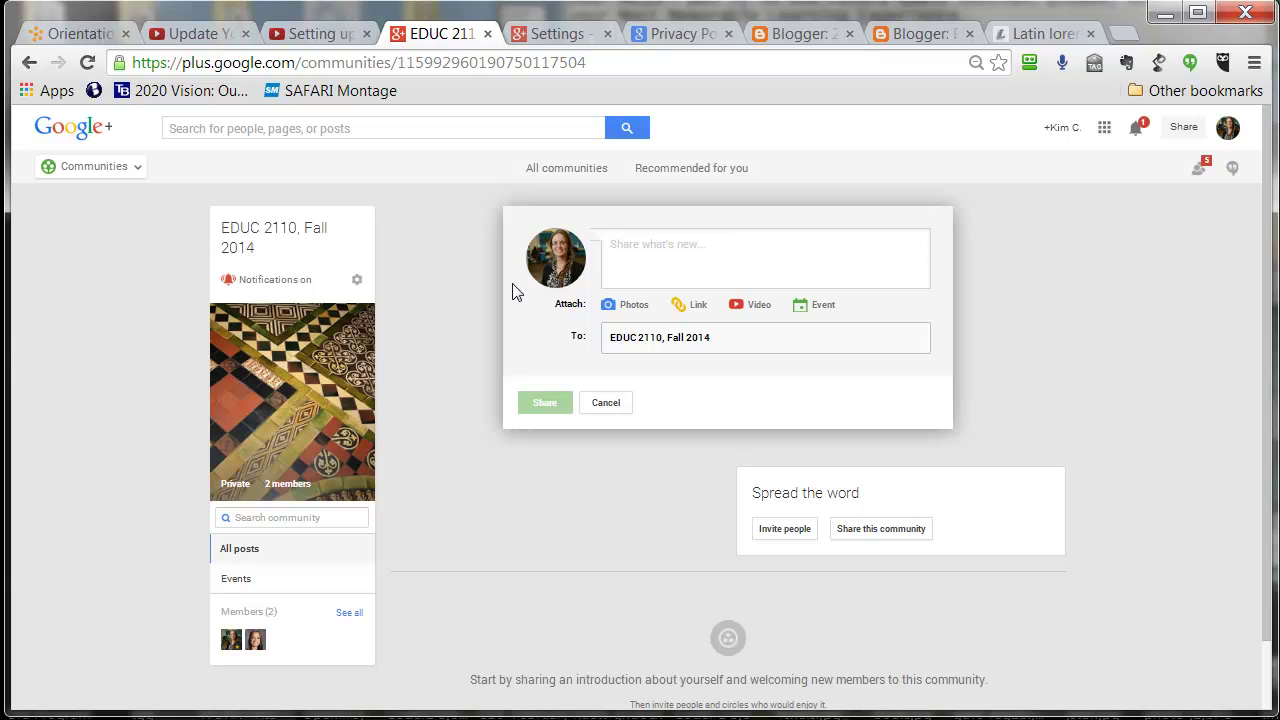
key("ctrl+v")
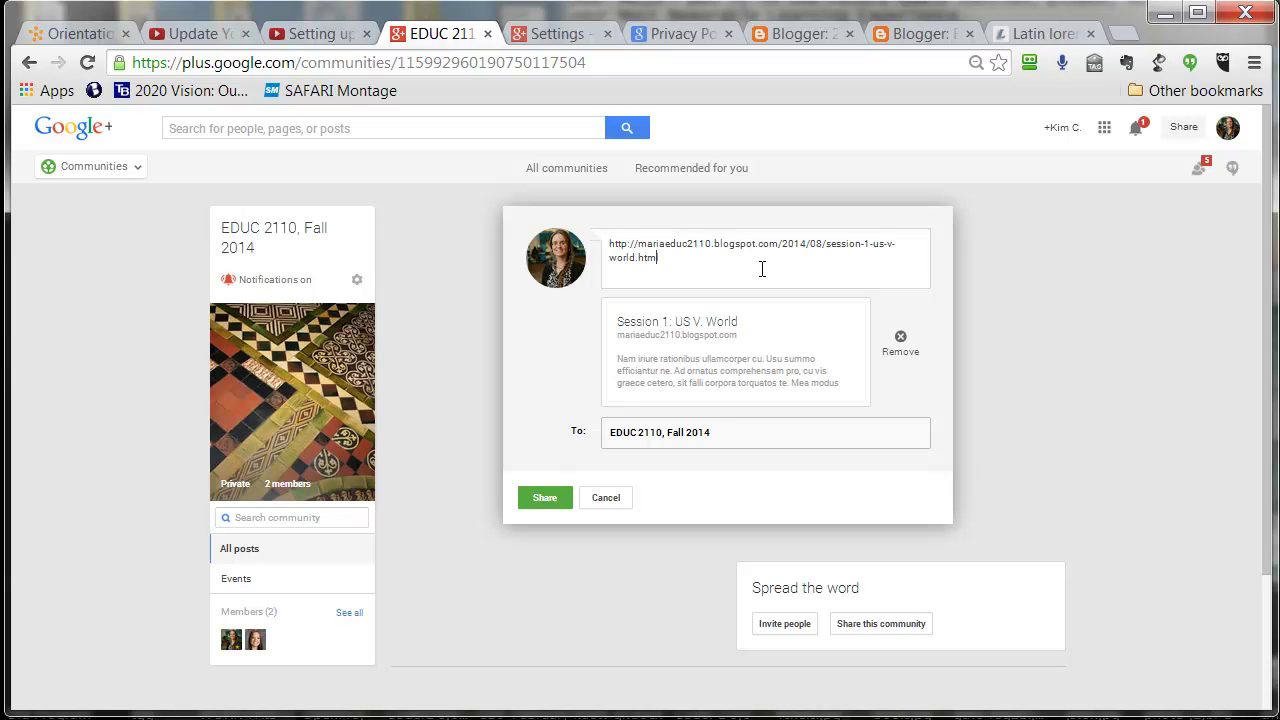
key("Return")
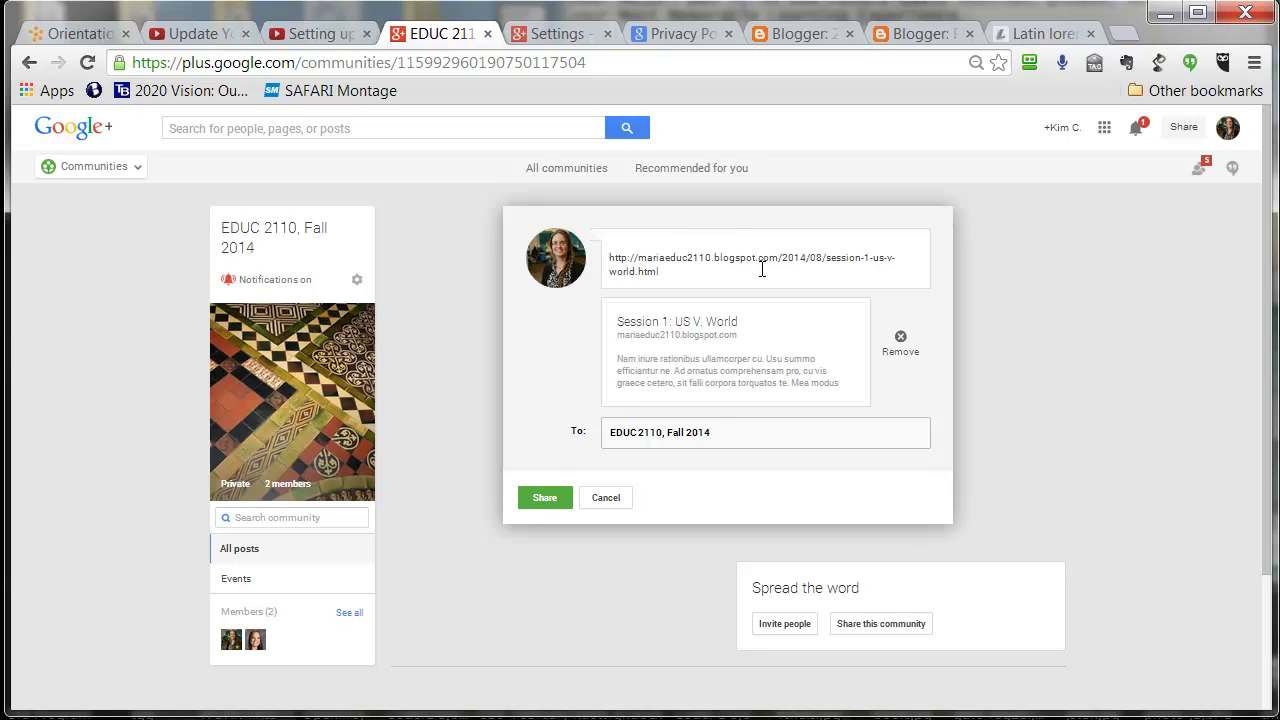
type("come")
type("ome check out m")
type("y blog post on UWG")
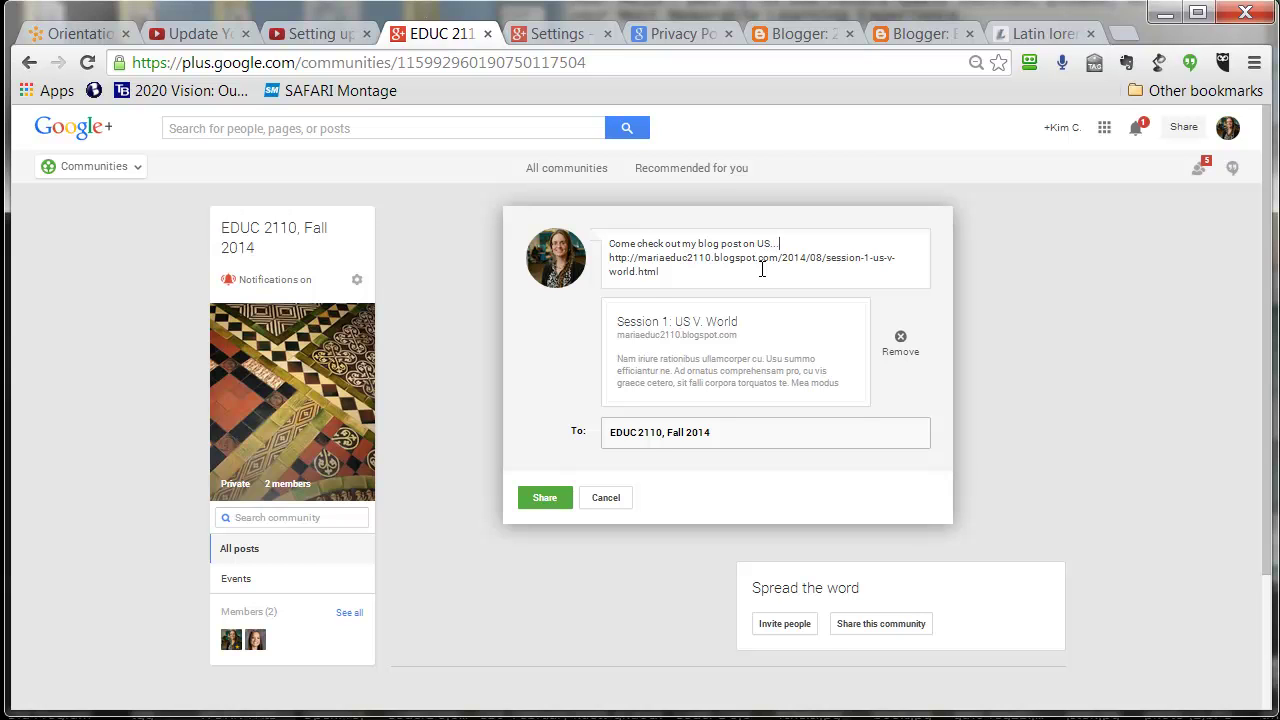
key("Return")
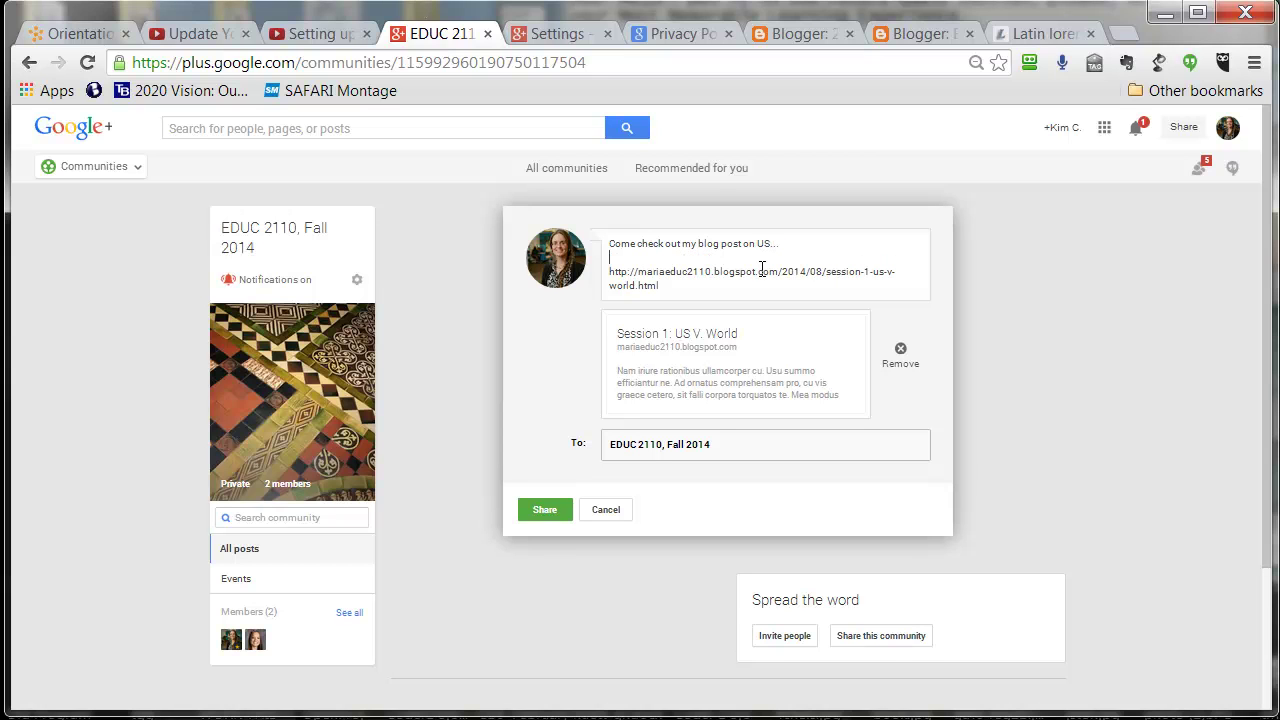
left_click(544, 511)
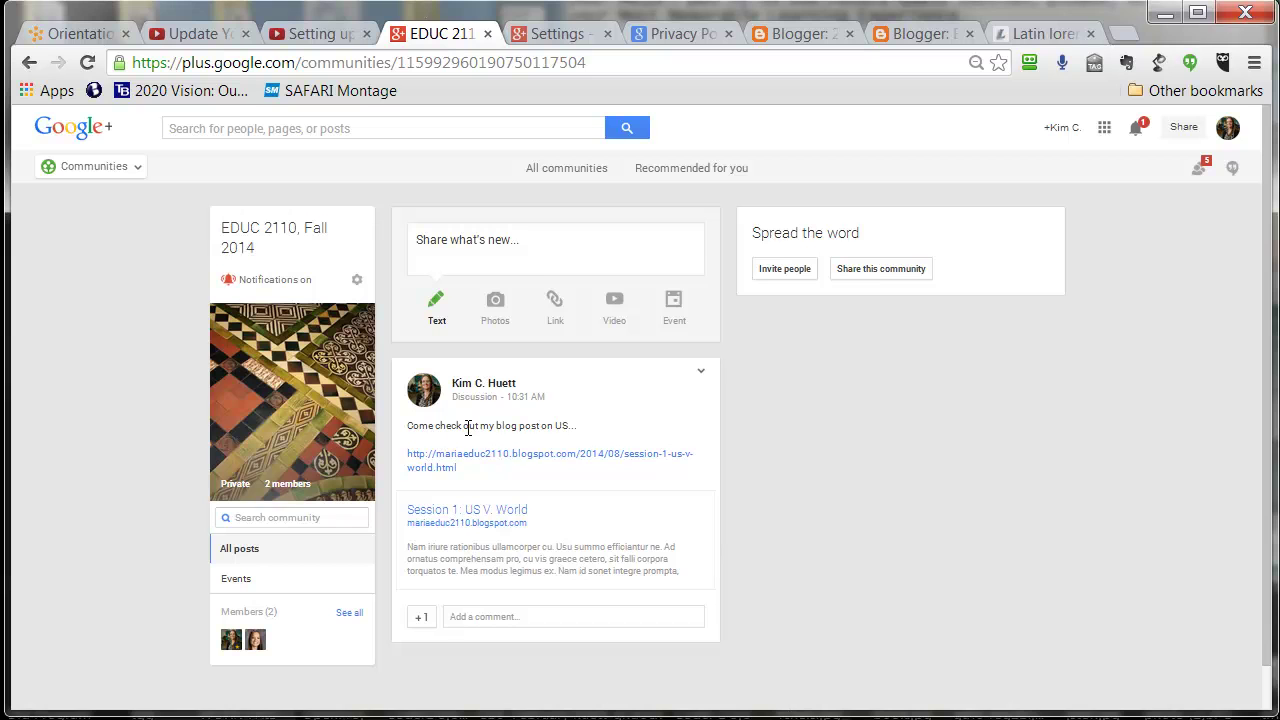
Open the shared link to confirm it loads Session 1, then begin a comment under the post
scroll(603, 517, "down", 1)
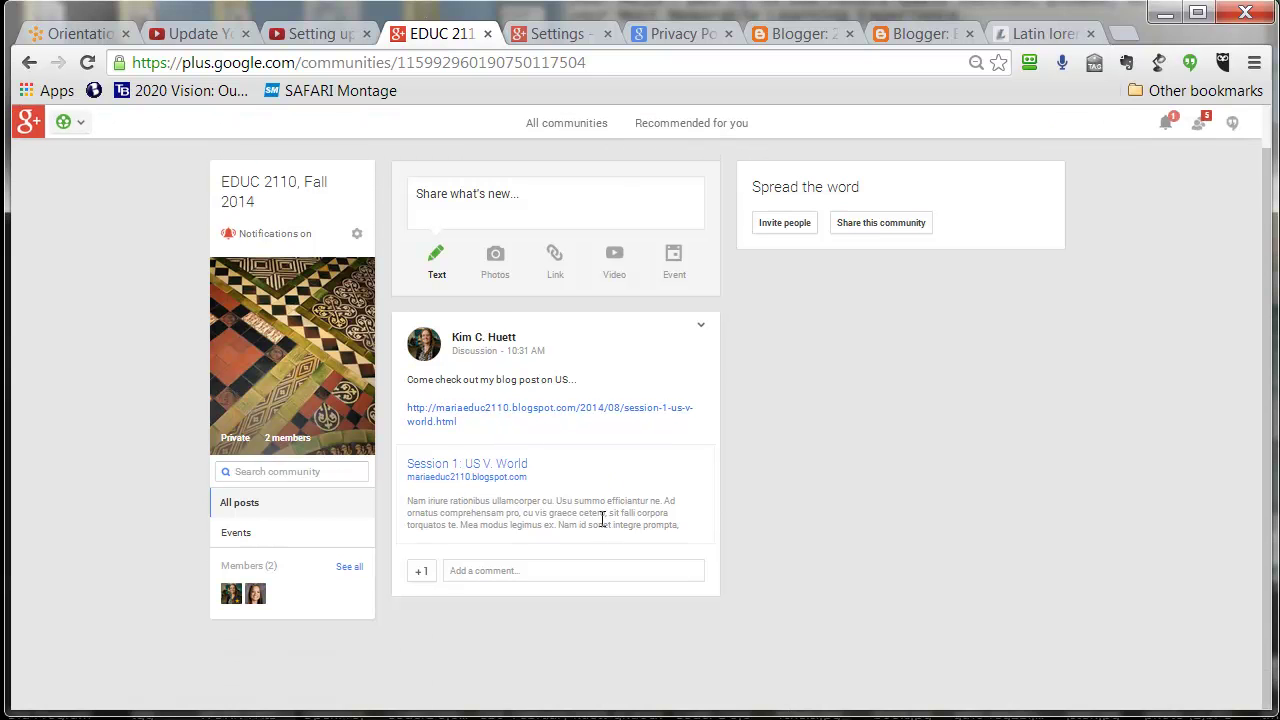
left_click(480, 414)
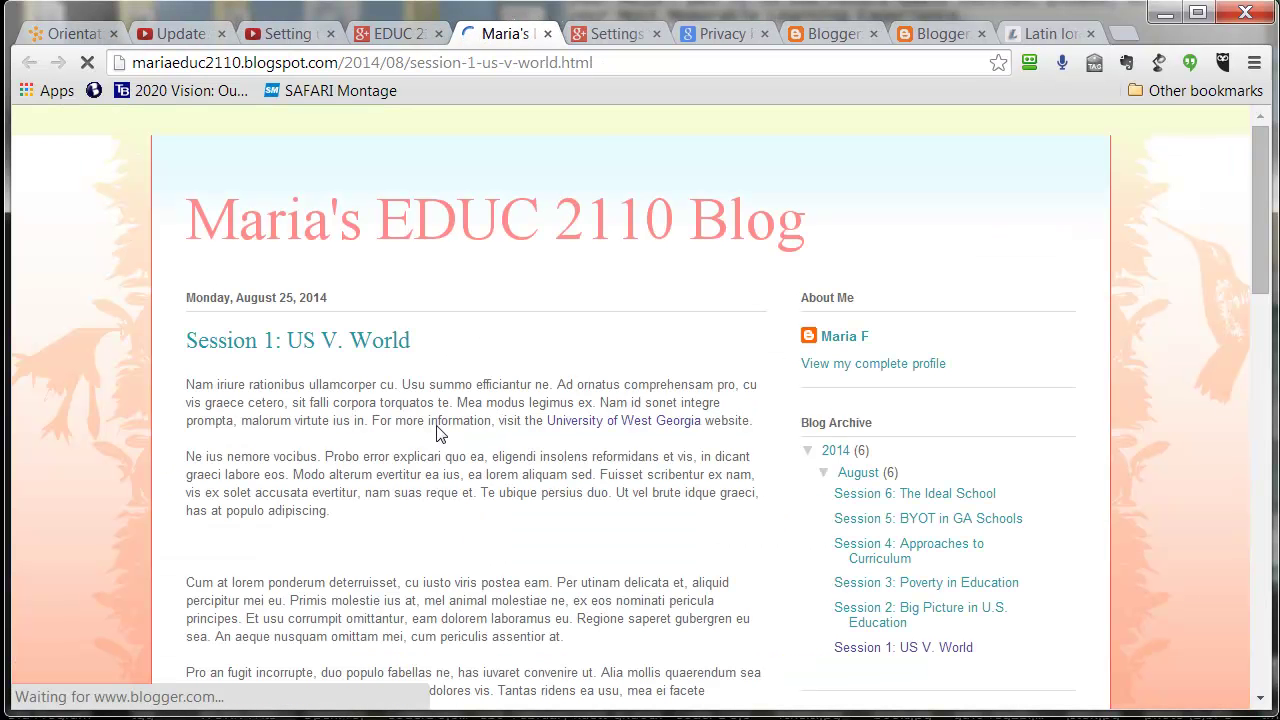
left_click(392, 33)
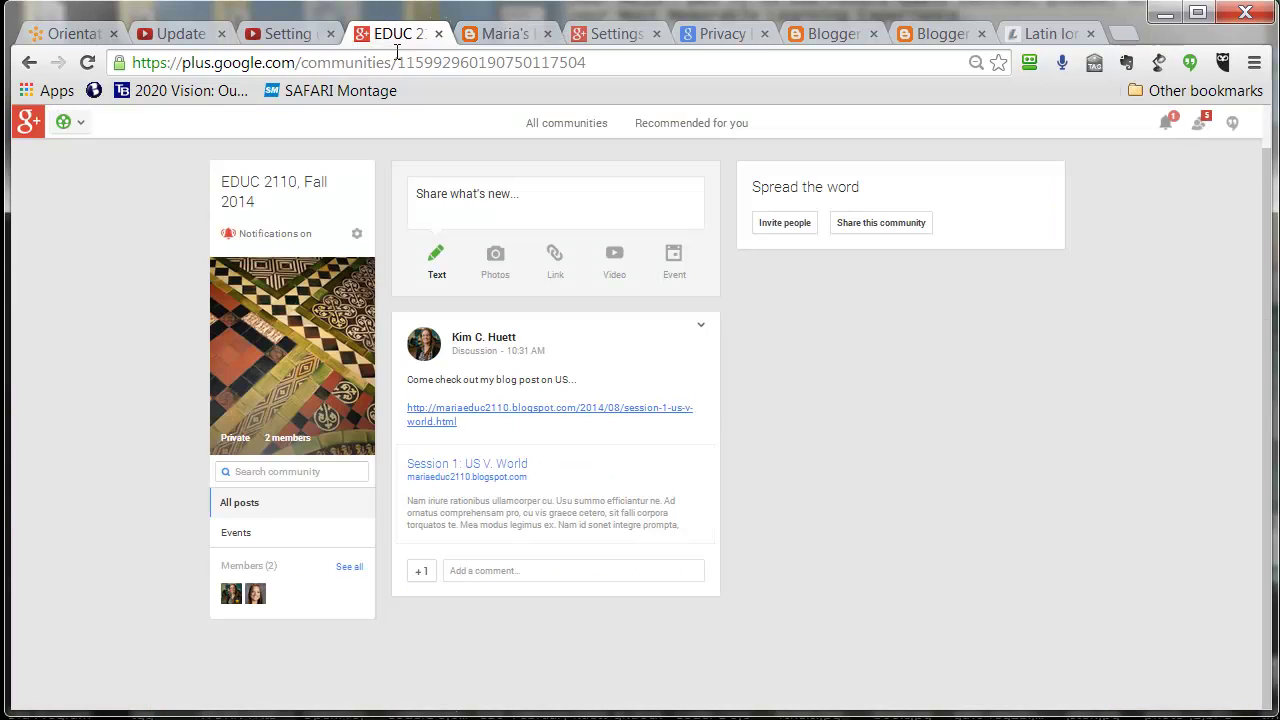
left_click(543, 572)
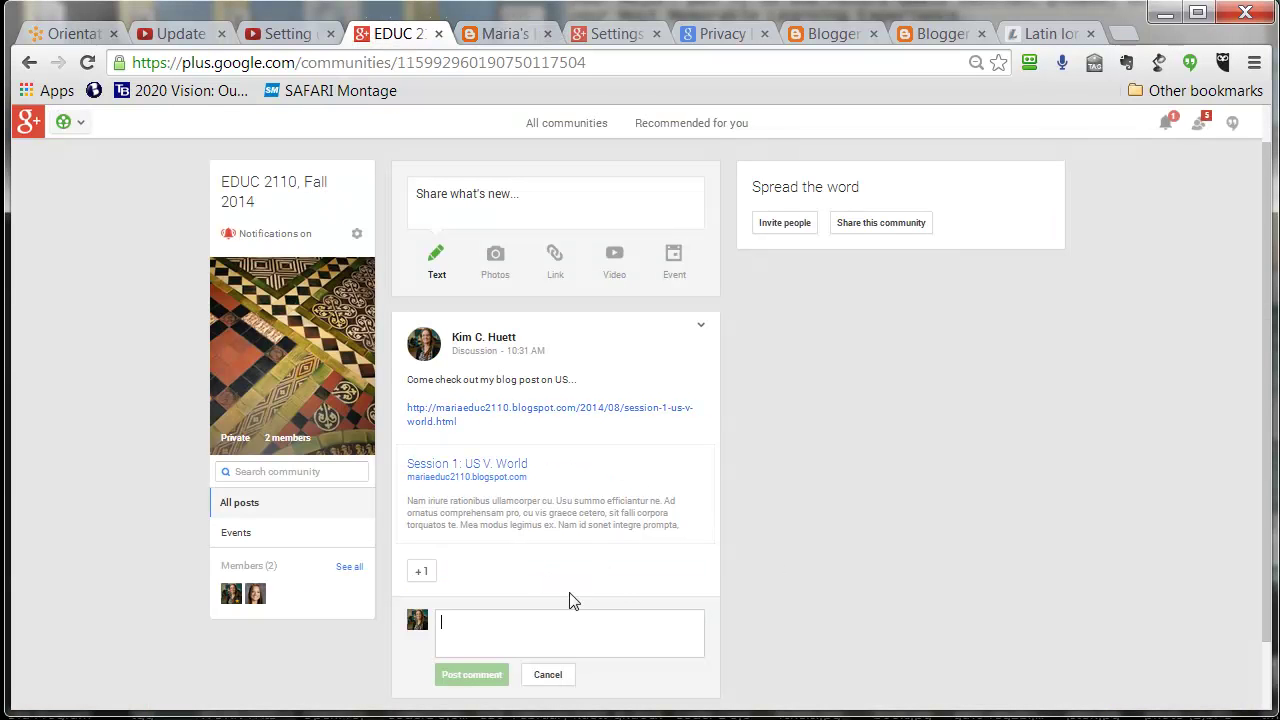